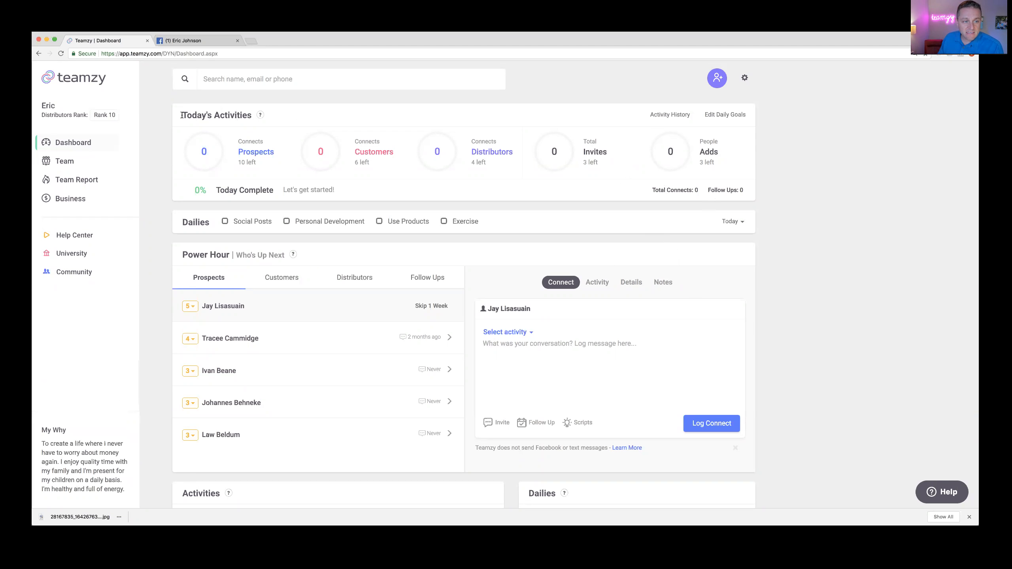
# Step: Launch the Setup Wizard from the gear icon's account options menu
pyautogui.moveTo(604, 151)
pyautogui.moveTo(400, 200)
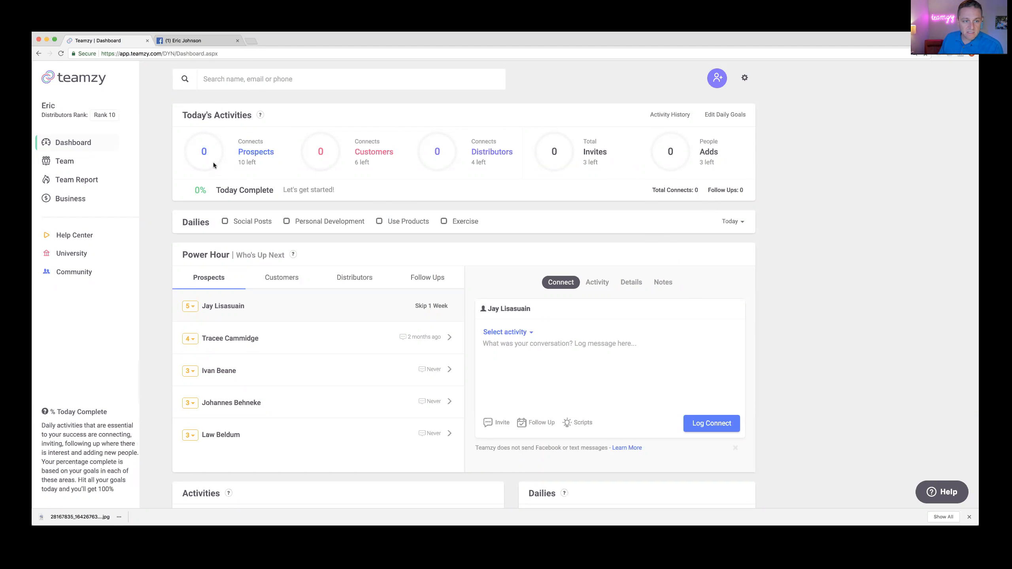
pyautogui.moveTo(299, 167)
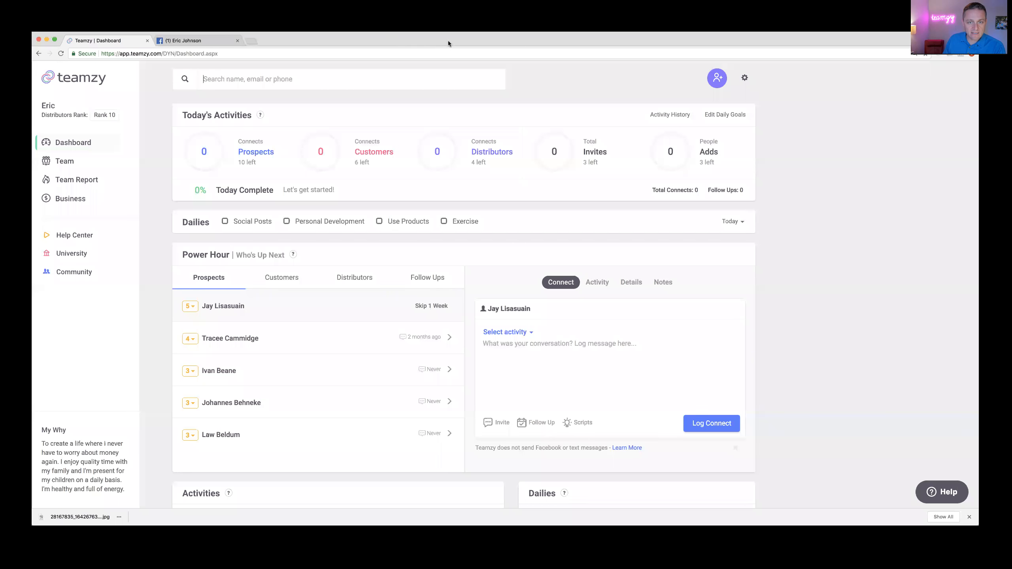
pyautogui.click(745, 78)
pyautogui.click(748, 95)
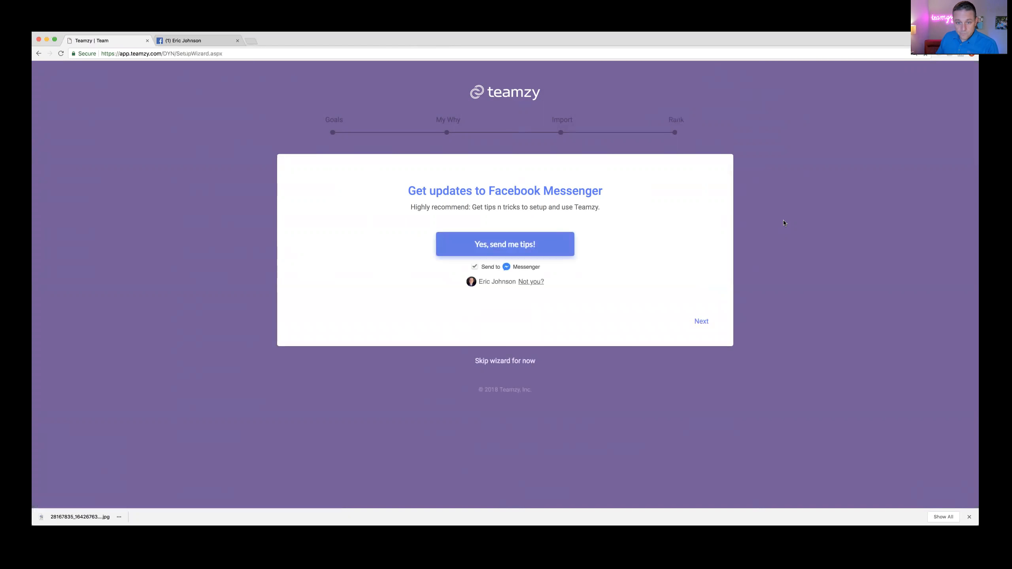
# Step: Skip the Facebook Messenger updates offer to reach the Welcome to Teamzy page
pyautogui.click(701, 322)
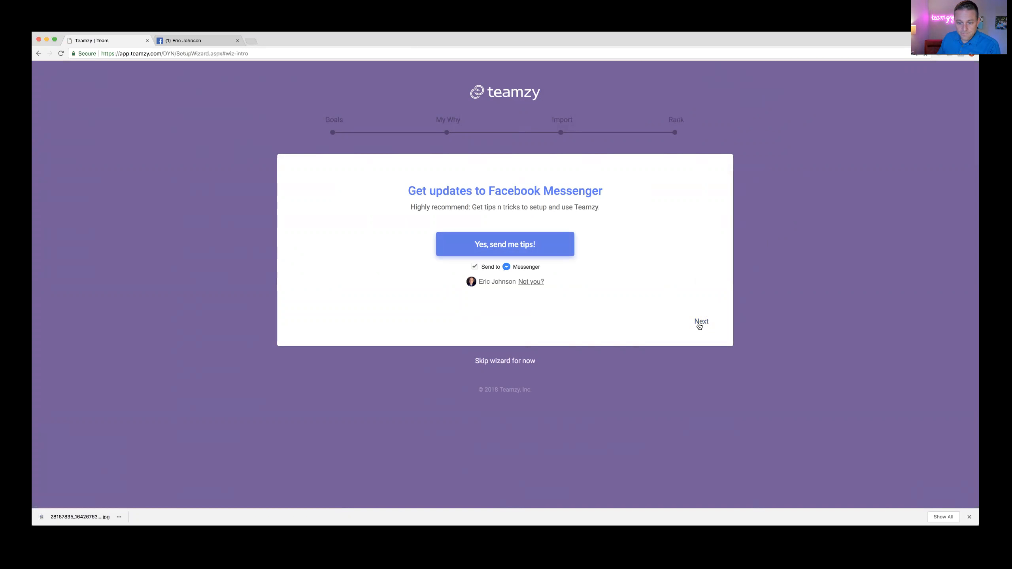
pyautogui.scroll(-2, 700, 327)
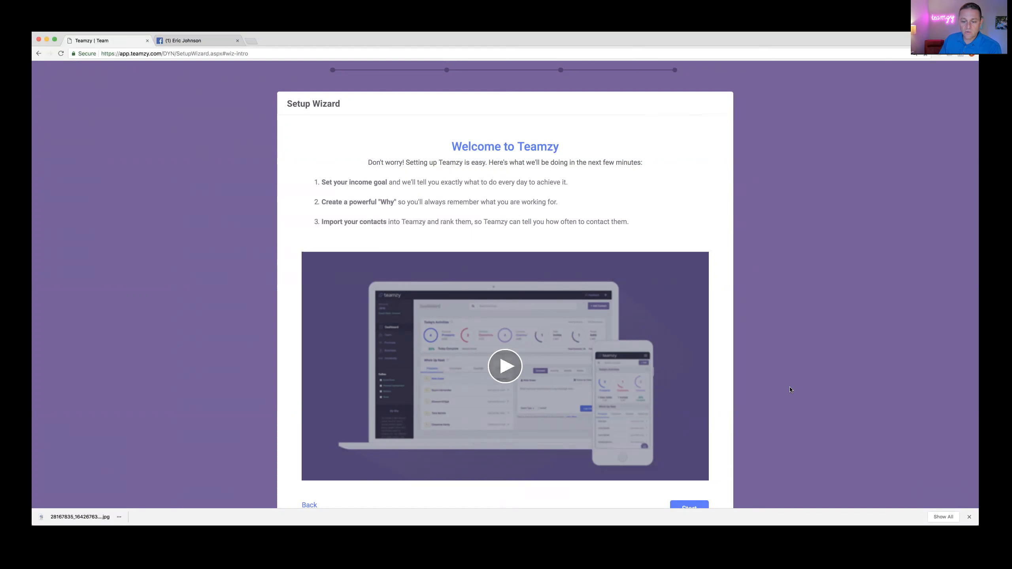
pyautogui.scroll(-3, 685, 478)
# Step: Start the wizard from the Welcome page to reach the 12-month income goal step
pyautogui.click(685, 461)
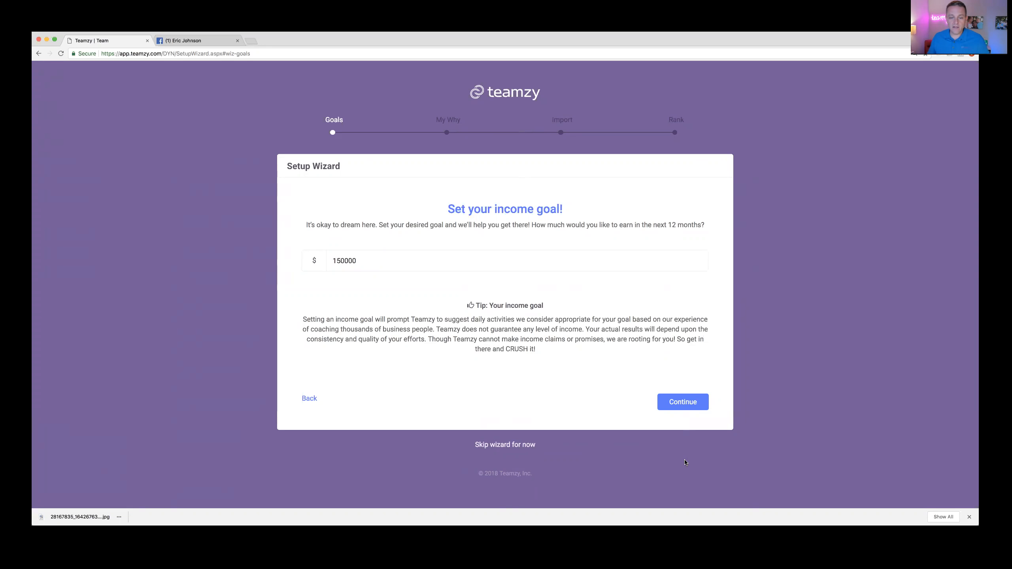
# Step: Submit the $150,000 income goal and continue past the Six figures video to the connects breakdown
pyautogui.click(683, 403)
pyautogui.scroll(-3, 661, 373)
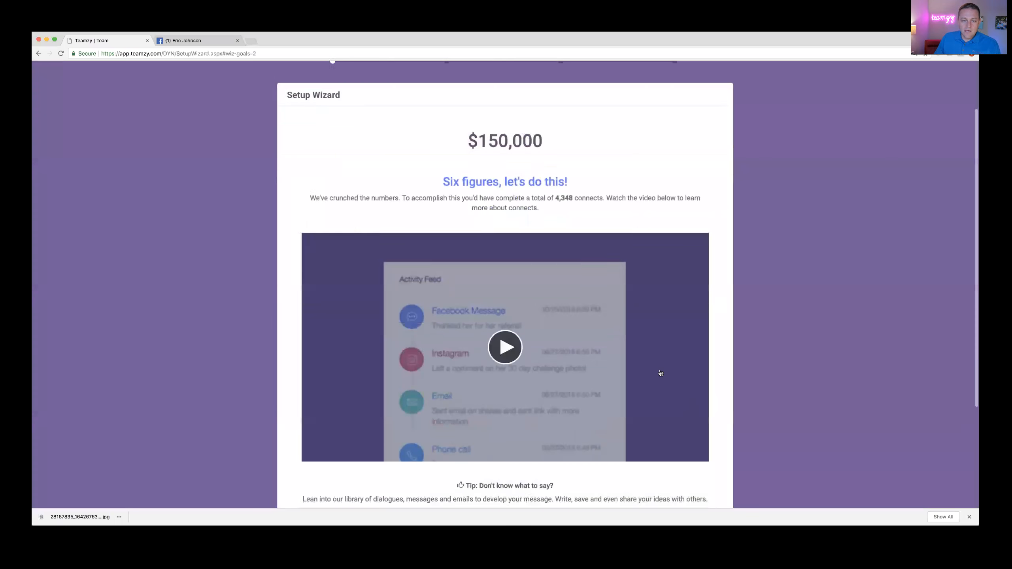
pyautogui.scroll(-1, 660, 373)
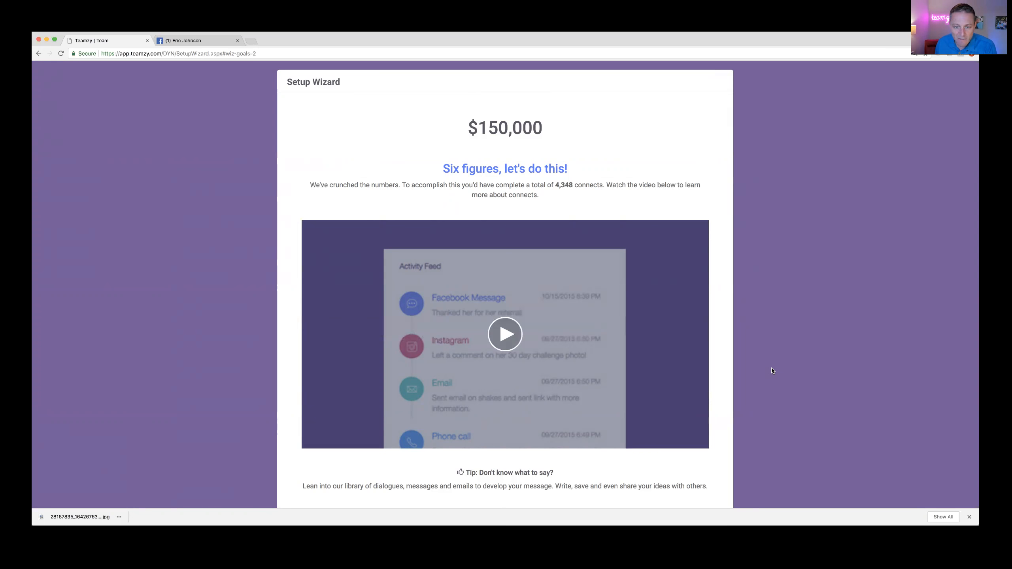
pyautogui.scroll(-2, 772, 370)
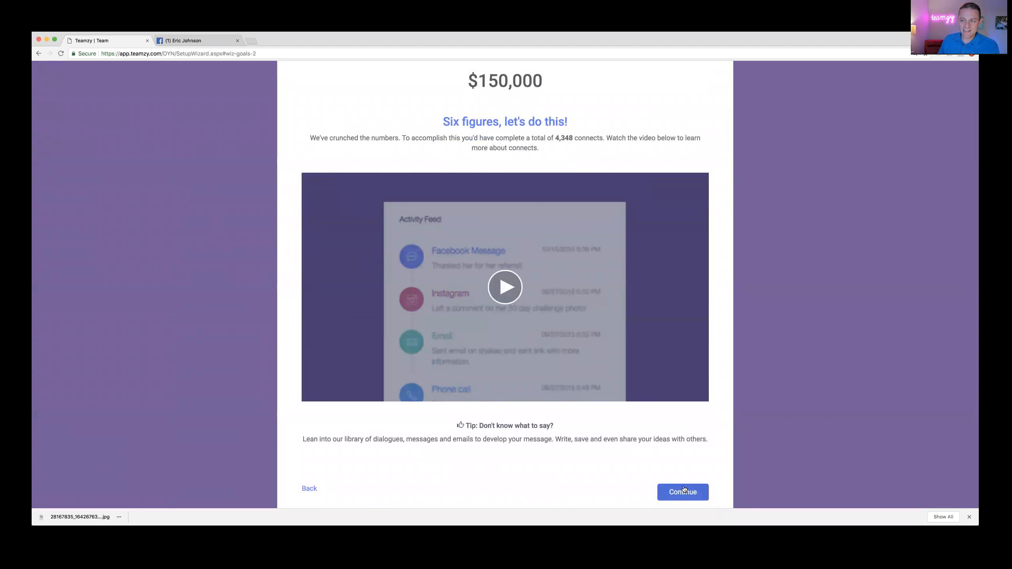
pyautogui.click(684, 491)
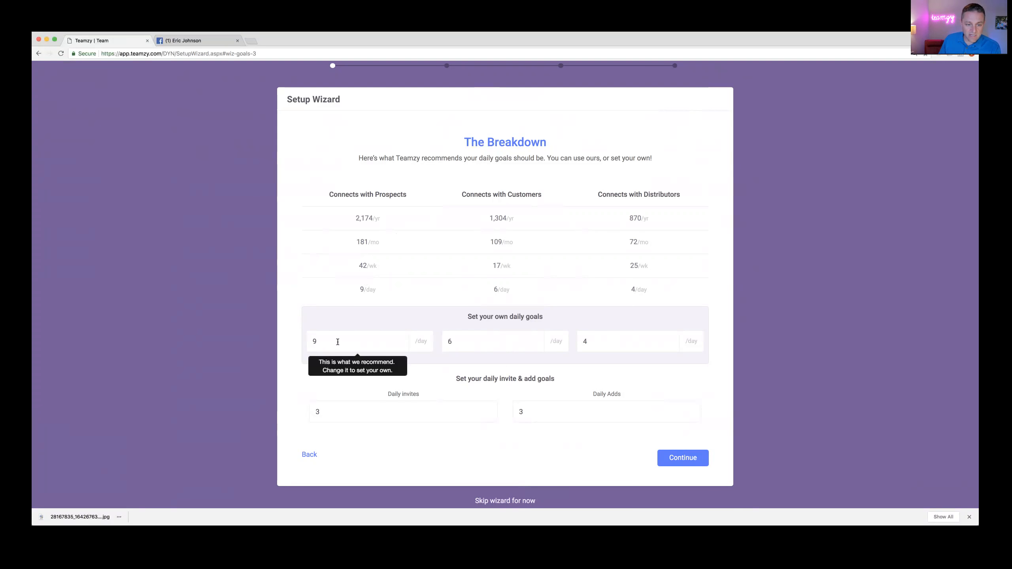
# Step: Set daily connect goals to 10 prospects, 6 customers and 4 distributors
pyautogui.click(479, 337)
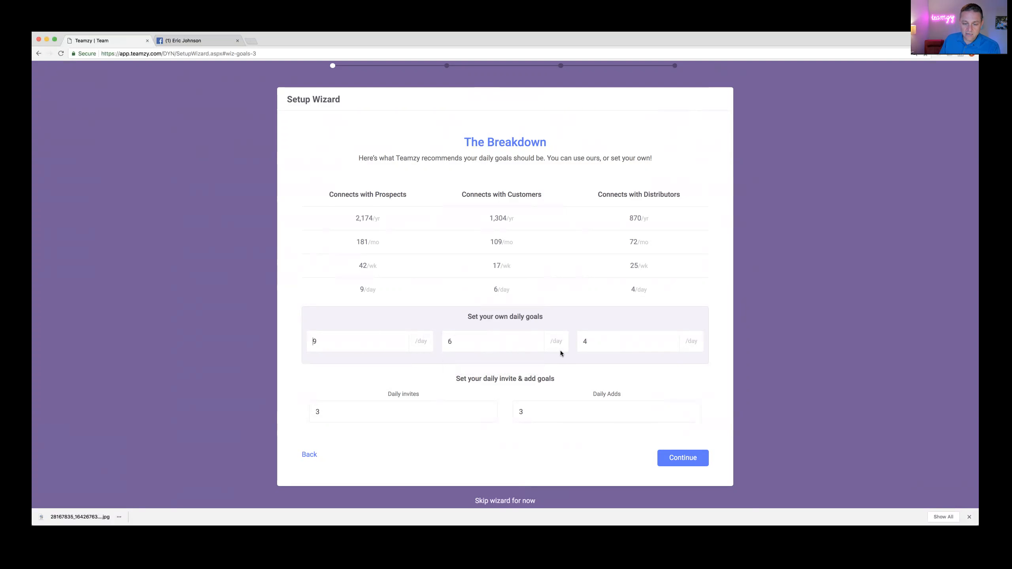
pyautogui.moveTo(590, 343); pyautogui.dragTo(580, 343)
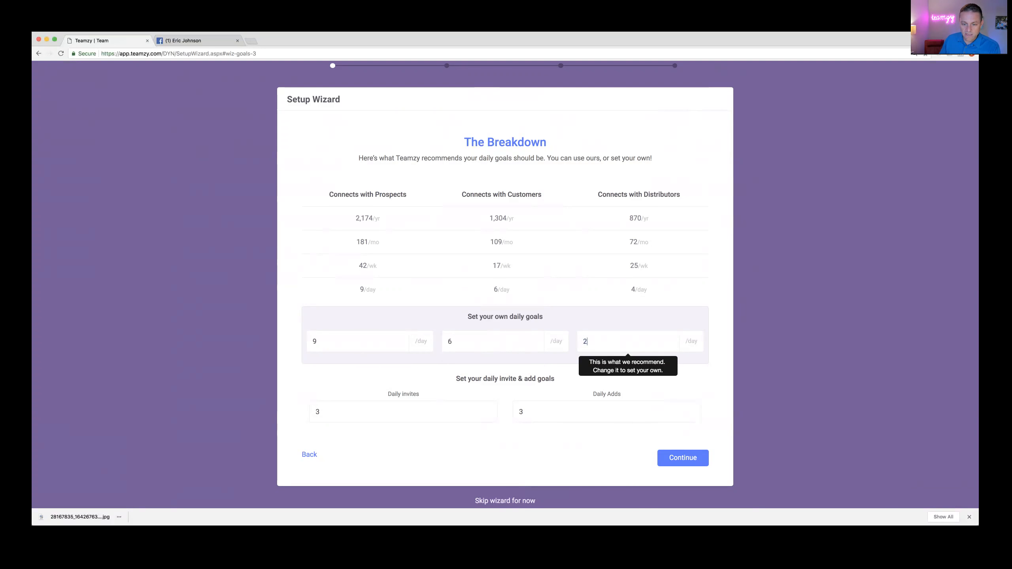
pyautogui.press('BackSpace')
pyautogui.write('0')
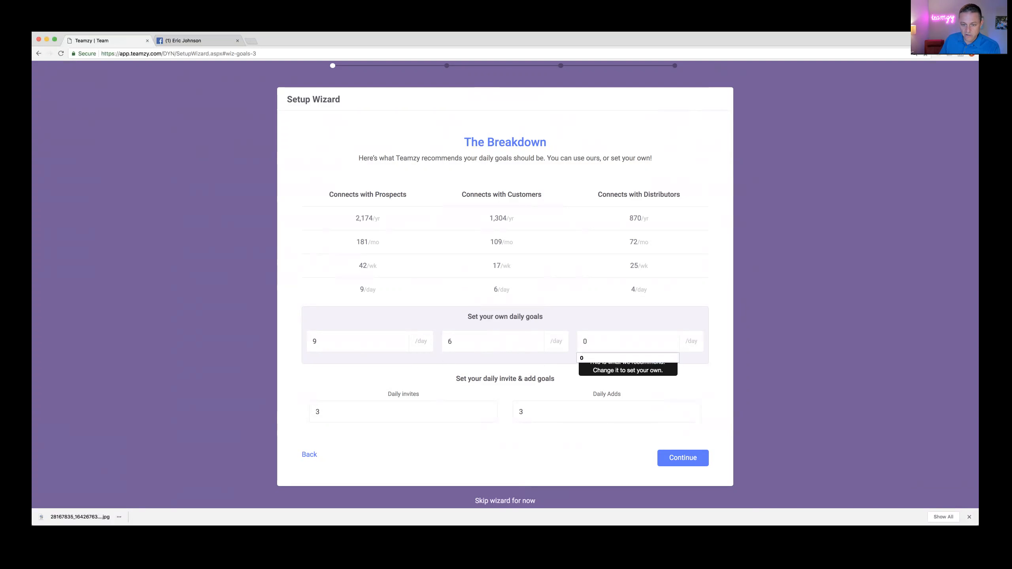
pyautogui.moveTo(320, 342); pyautogui.dragTo(305, 343)
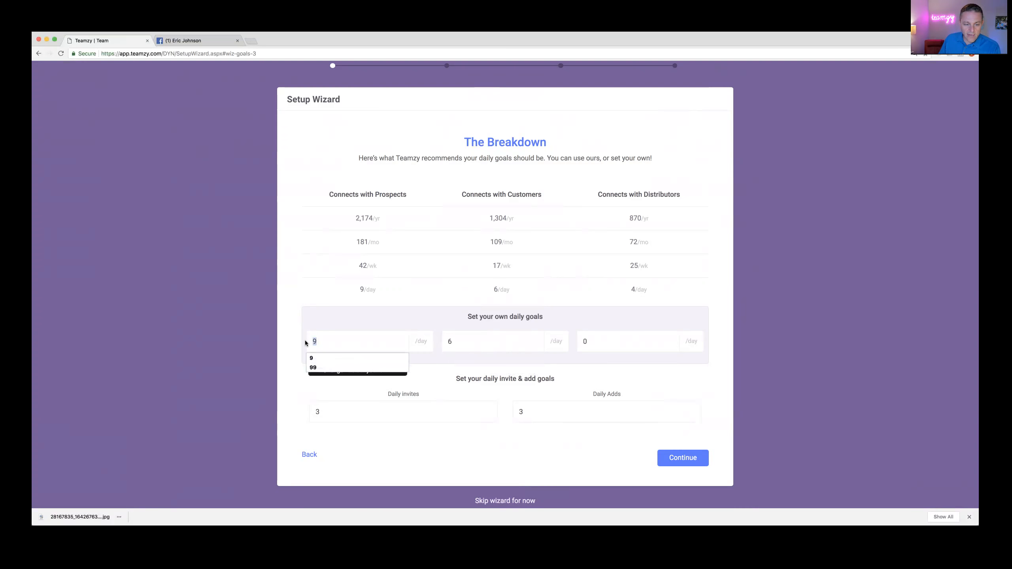
pyautogui.write('13')
pyautogui.click(332, 314)
pyautogui.moveTo(328, 342); pyautogui.dragTo(318, 341)
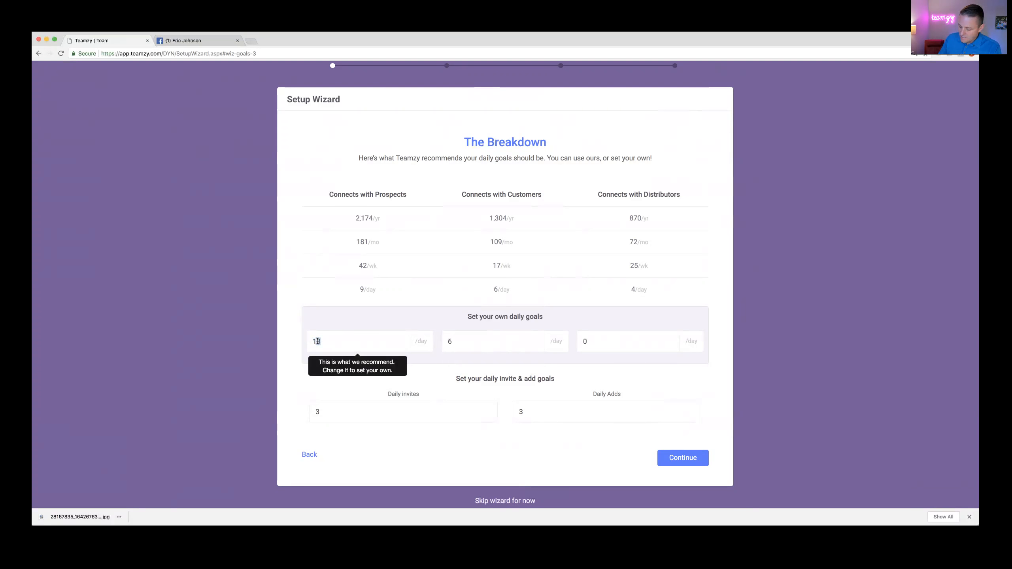
pyautogui.write('0')
pyautogui.moveTo(597, 341); pyautogui.dragTo(579, 343)
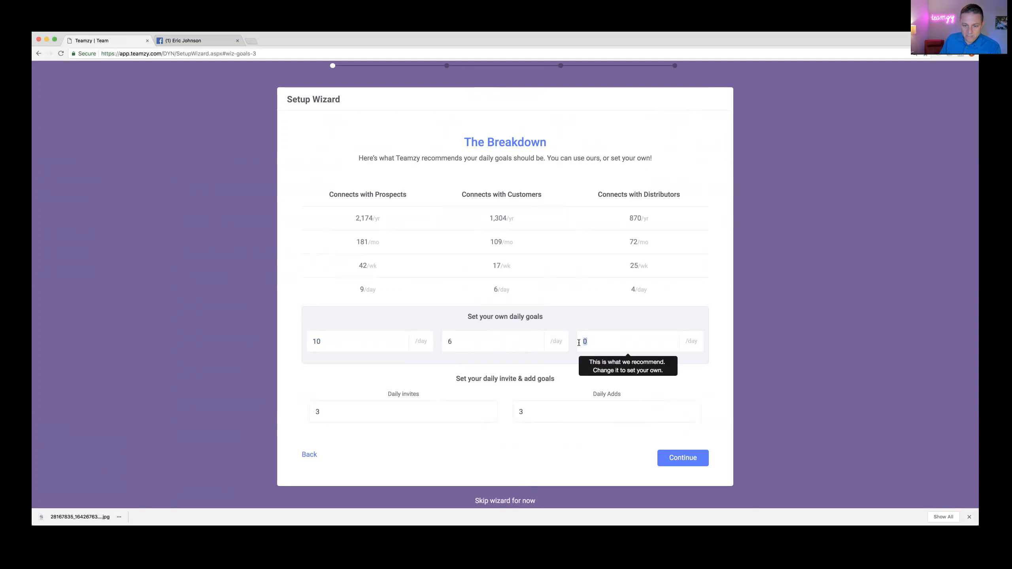
pyautogui.write('4')
pyautogui.click(578, 321)
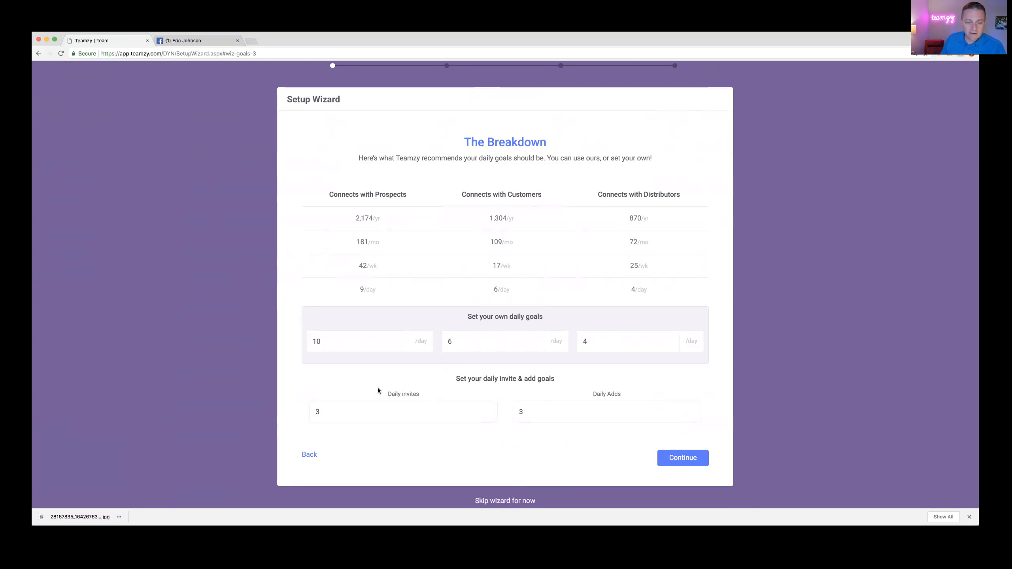
# Step: Confirm daily invites and daily adds at 3 each and continue to Finding your why
pyautogui.click(363, 411)
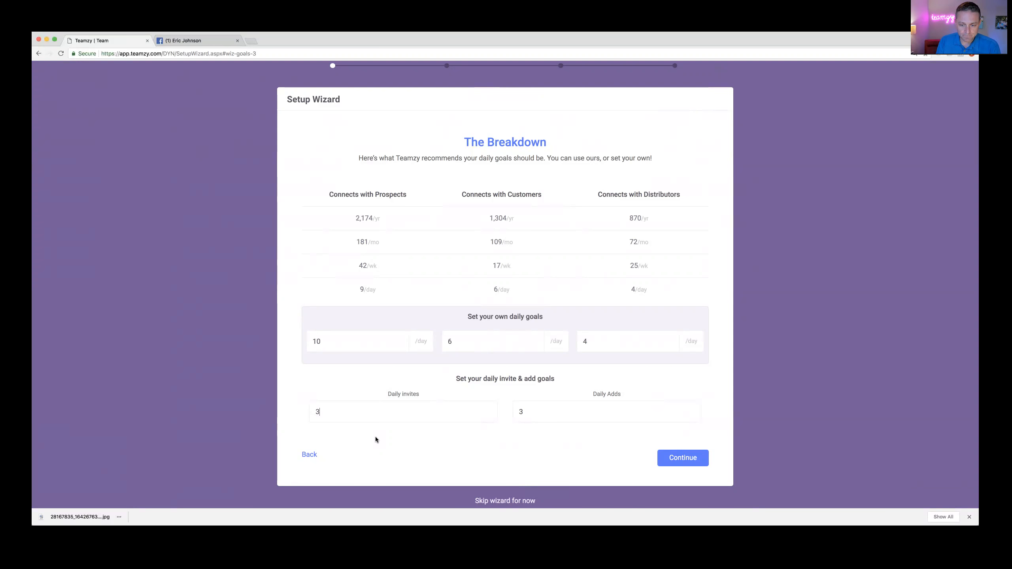
pyautogui.click(577, 408)
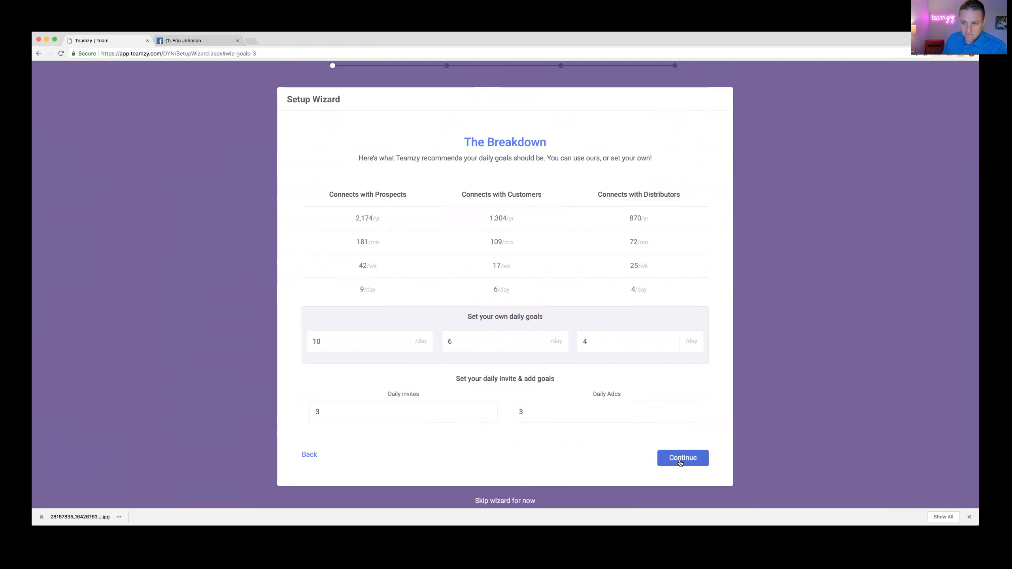
pyautogui.click(682, 458)
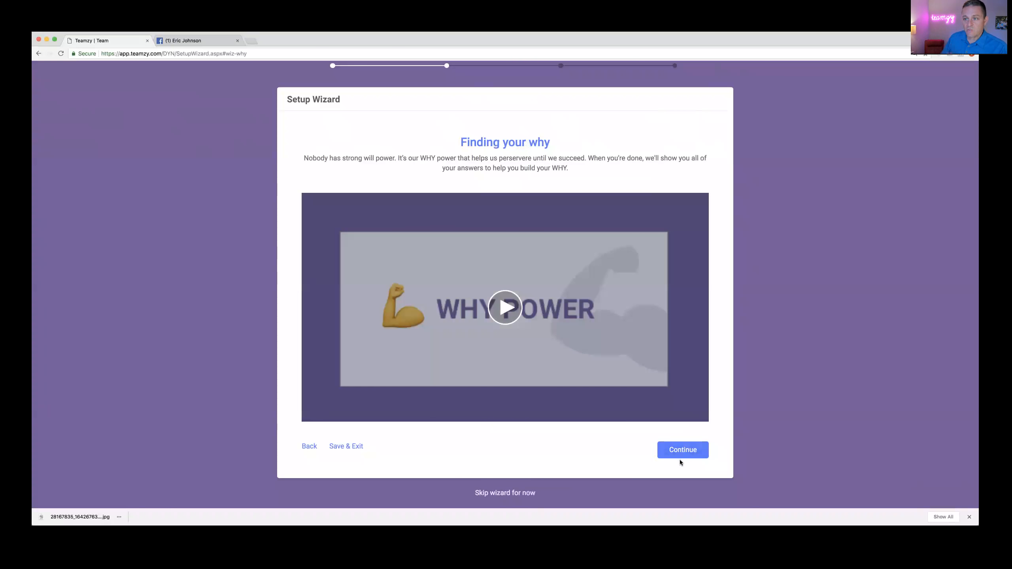
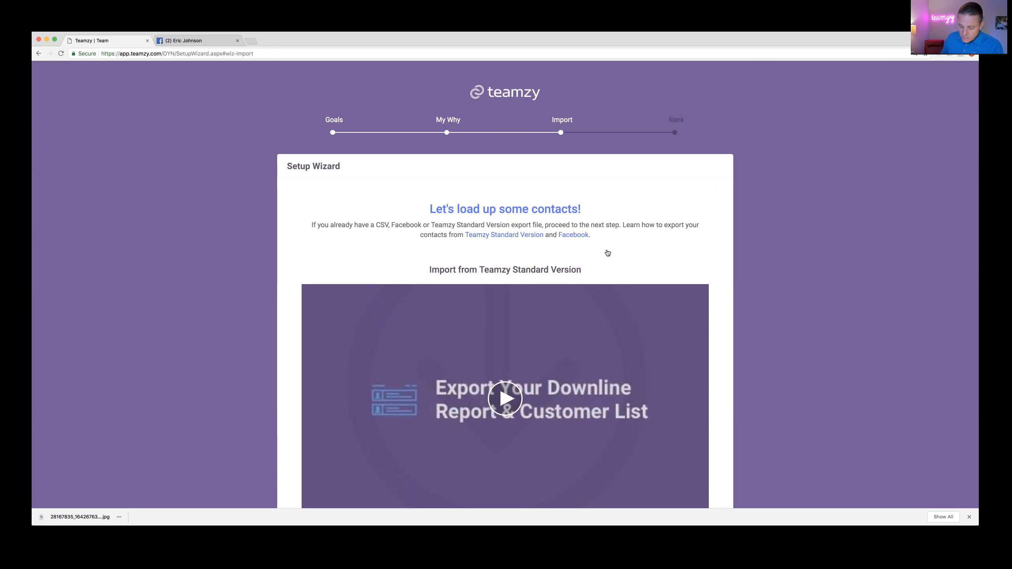
# Step: Scroll to the end of the setup wizard and skip it to reach the Dashboard
pyautogui.scroll(-5, 605, 251)
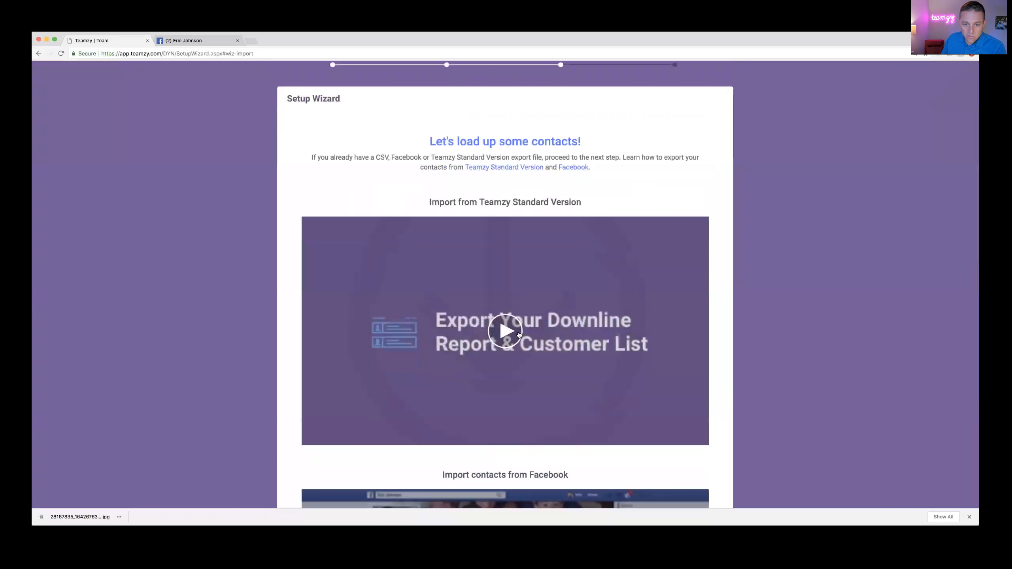
pyautogui.scroll(-8, 519, 335)
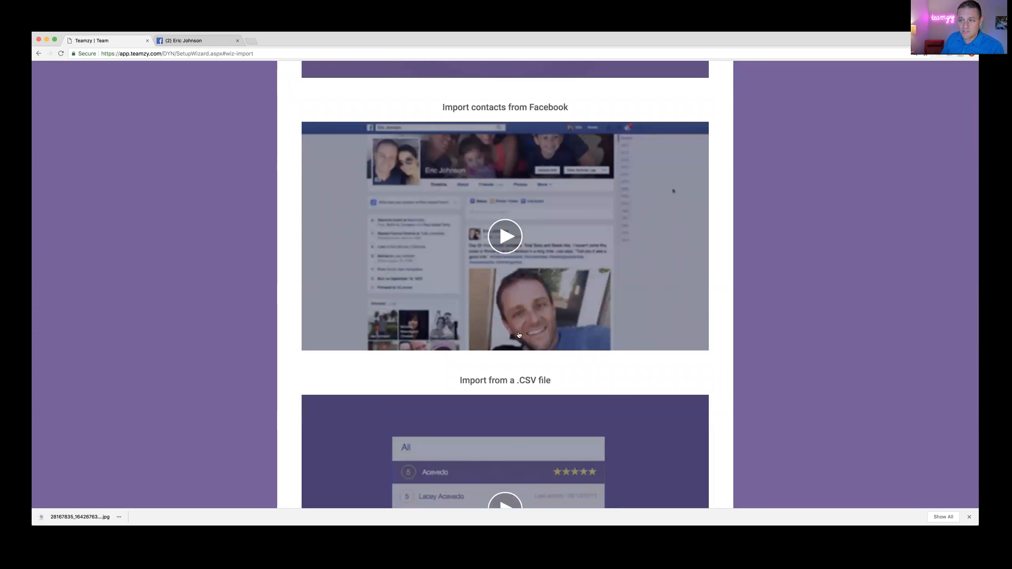
pyautogui.scroll(-7, 519, 335)
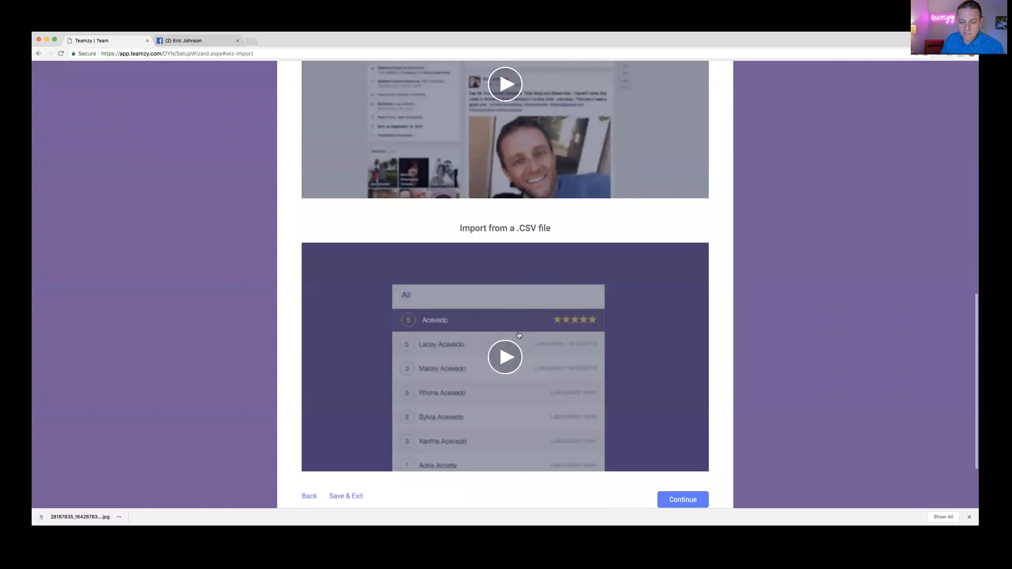
pyautogui.click(496, 471)
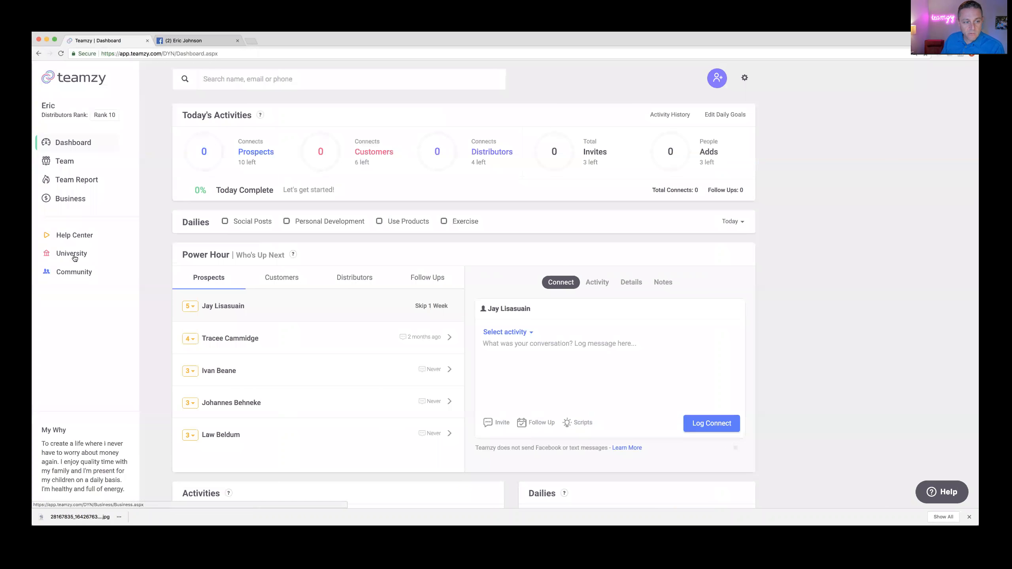
# Step: Open the Help Center and scroll down through its tips and webinars to the FAQs
pyautogui.click(64, 237)
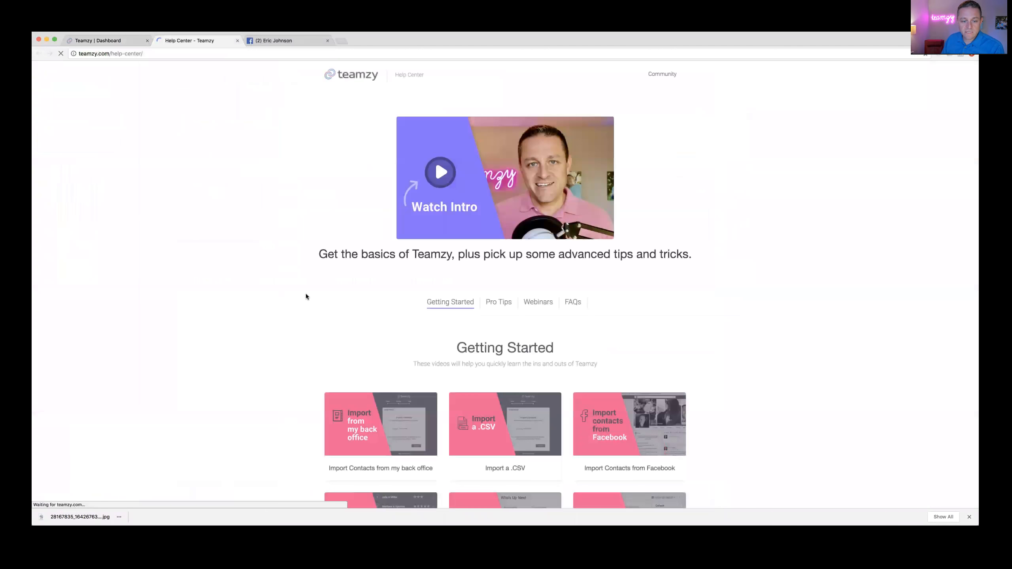
pyautogui.scroll(-5, 305, 295)
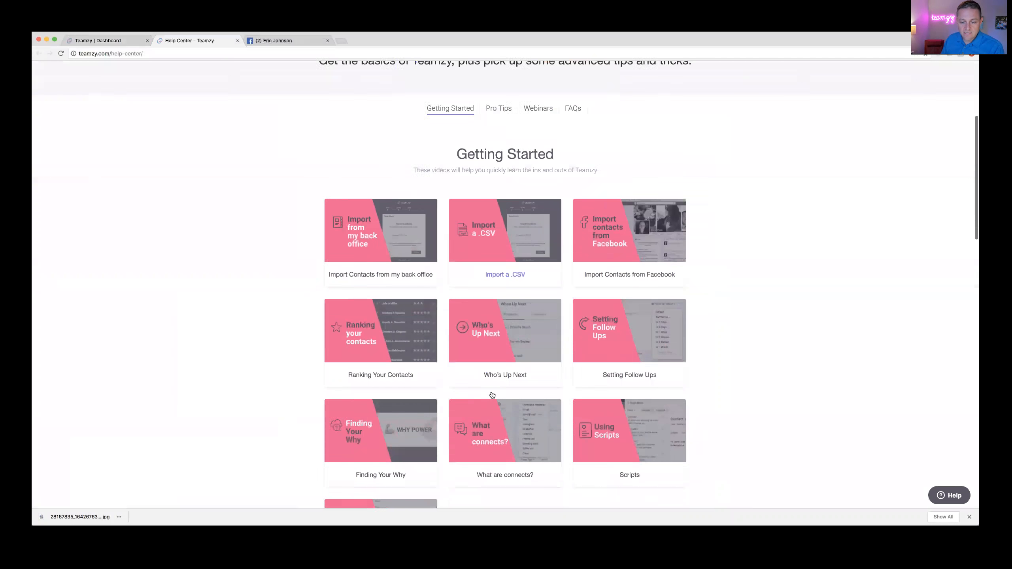
pyautogui.scroll(-11, 492, 395)
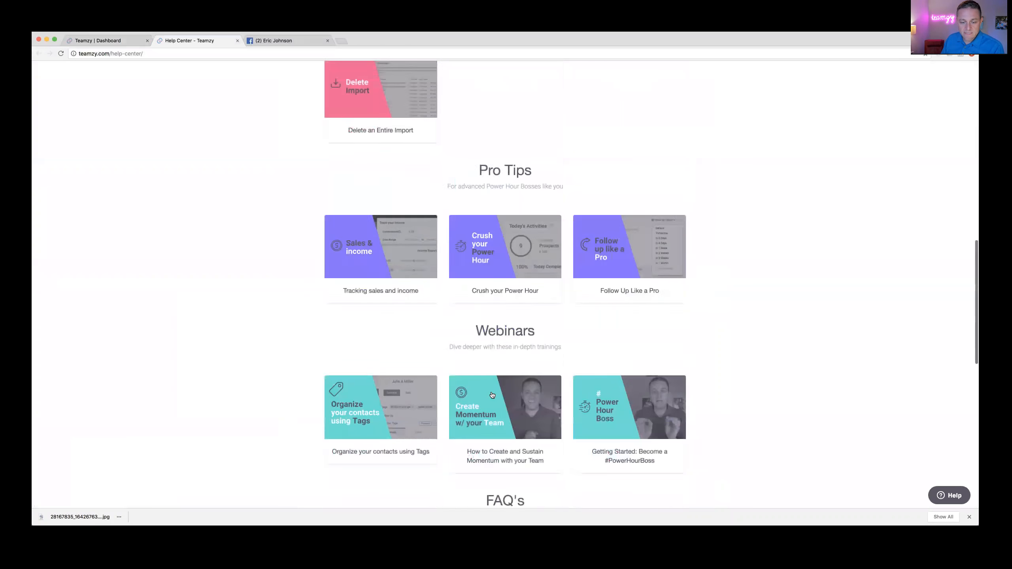
pyautogui.scroll(-5, 493, 394)
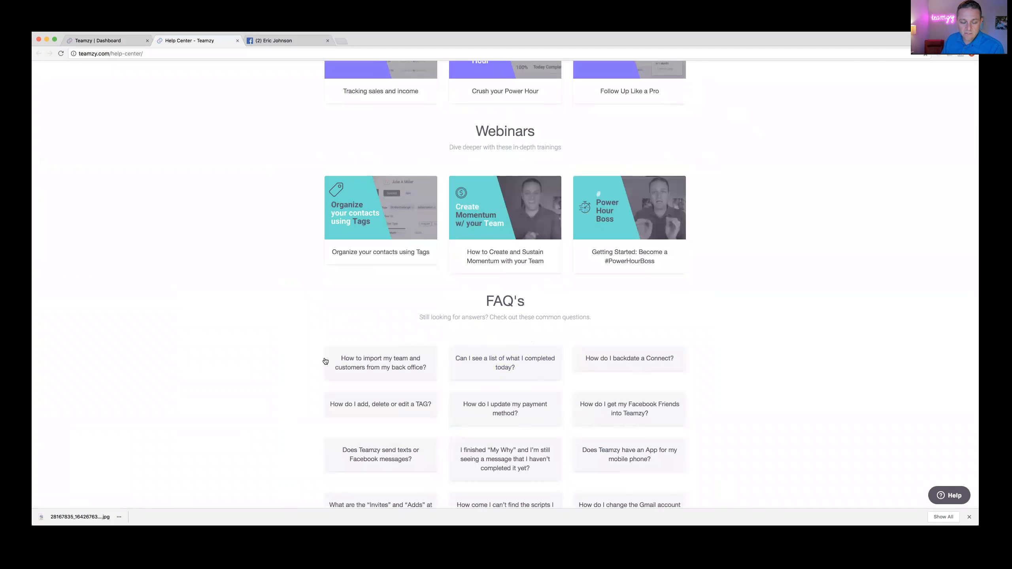
# Step: Open the FAQ on importing from a back office, check the supported networks list, then close it
pyautogui.click(390, 369)
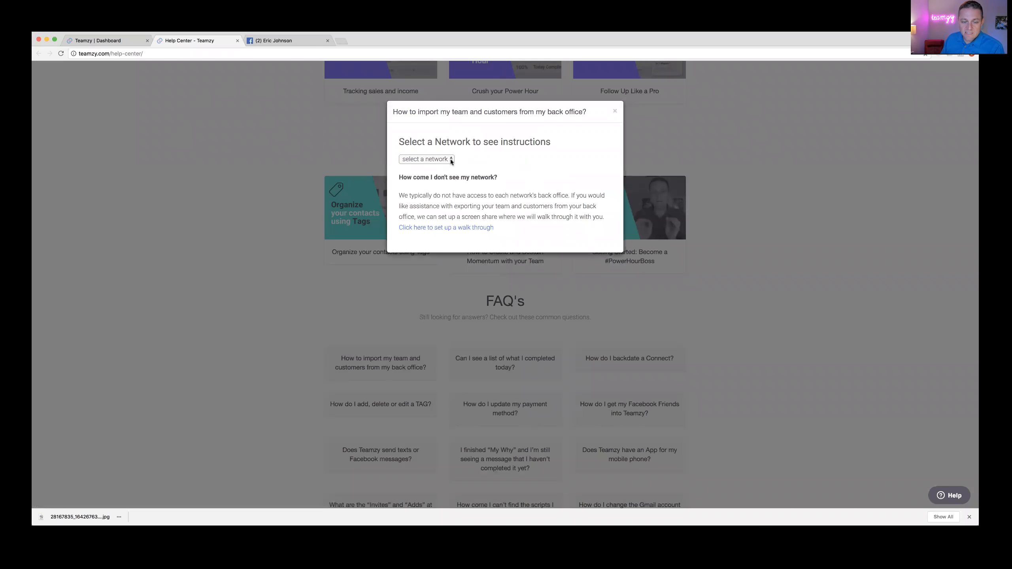
pyautogui.click(451, 159)
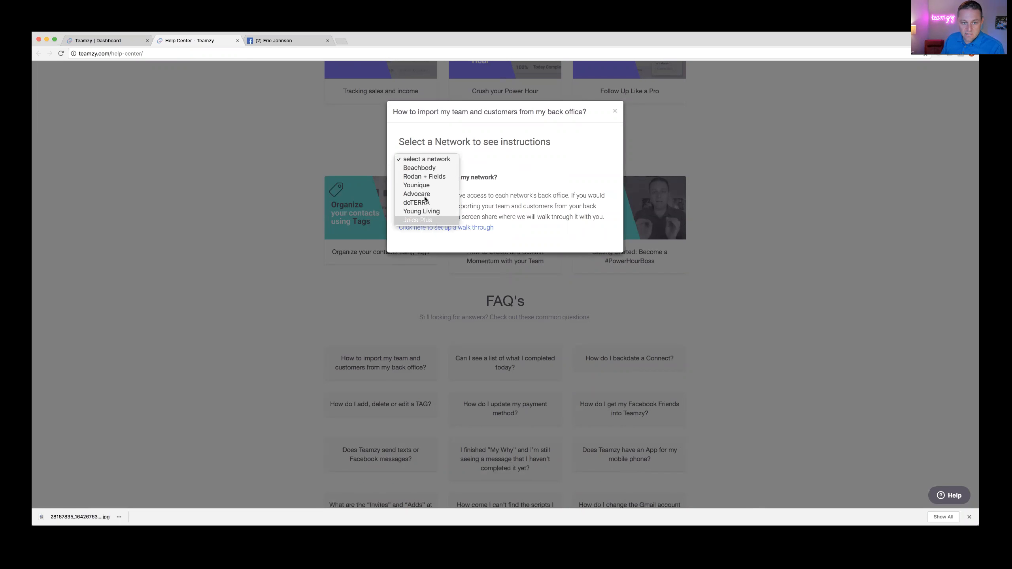
pyautogui.click(479, 151)
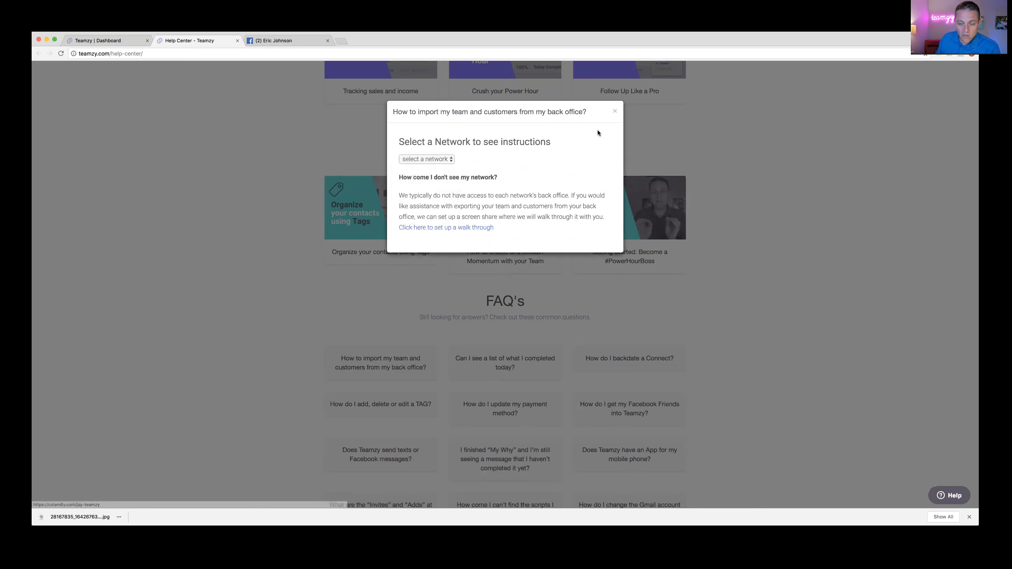
pyautogui.click(614, 112)
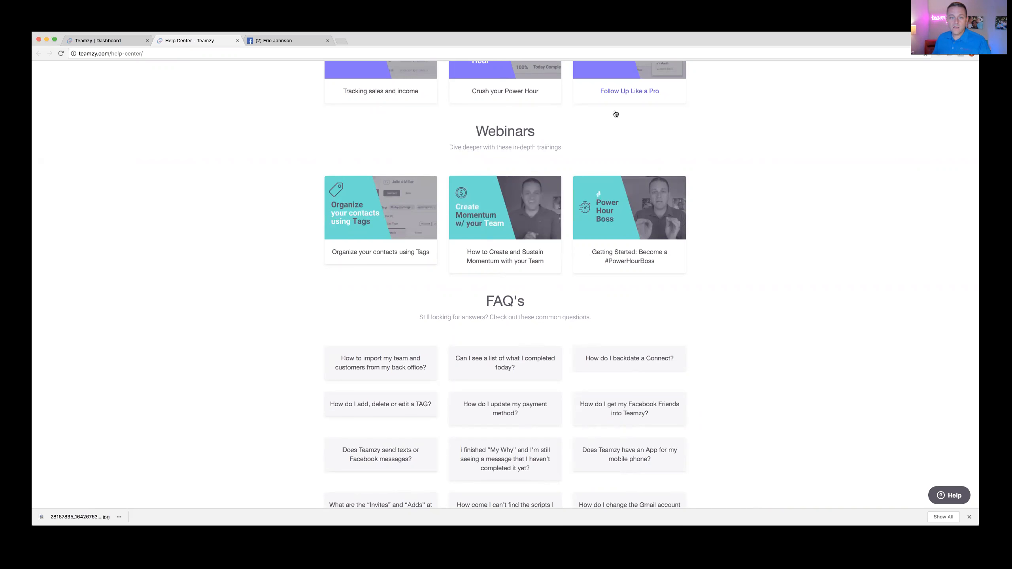
# Step: Return to the Teamzy Dashboard tab, open the Contact us support form, then minimize it unsent
pyautogui.scroll(2, 307, 100)
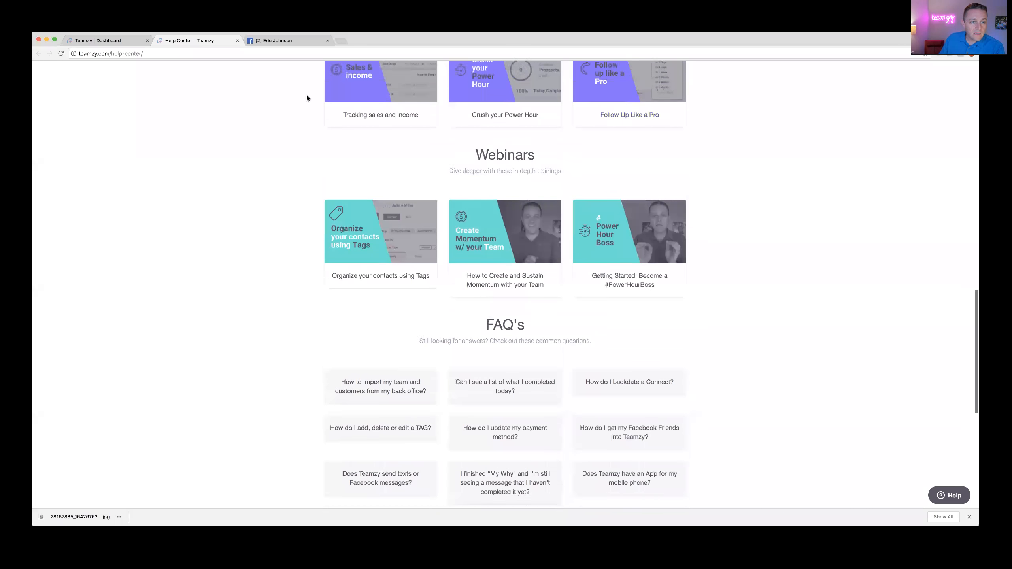
pyautogui.click(102, 41)
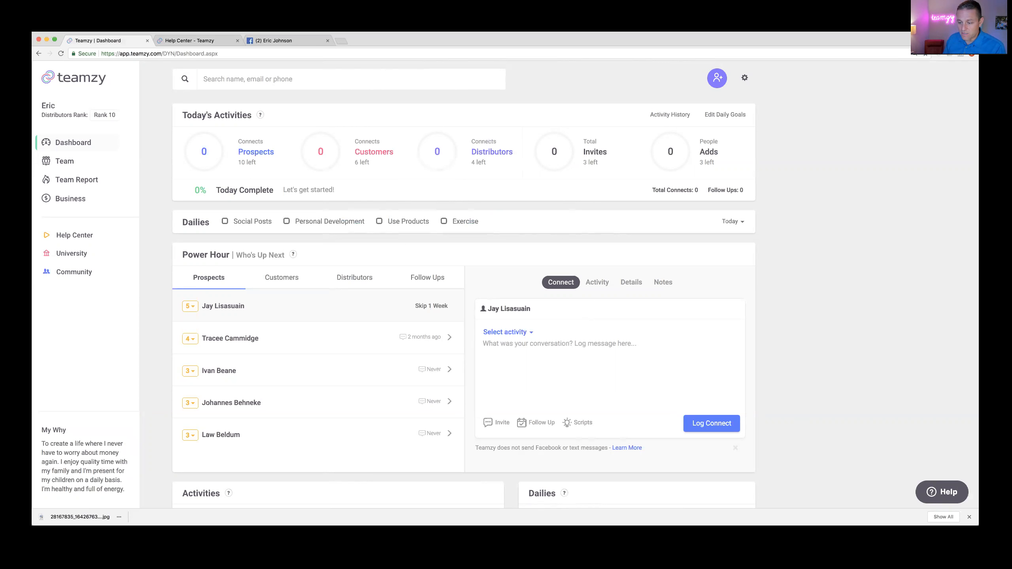
pyautogui.click(942, 494)
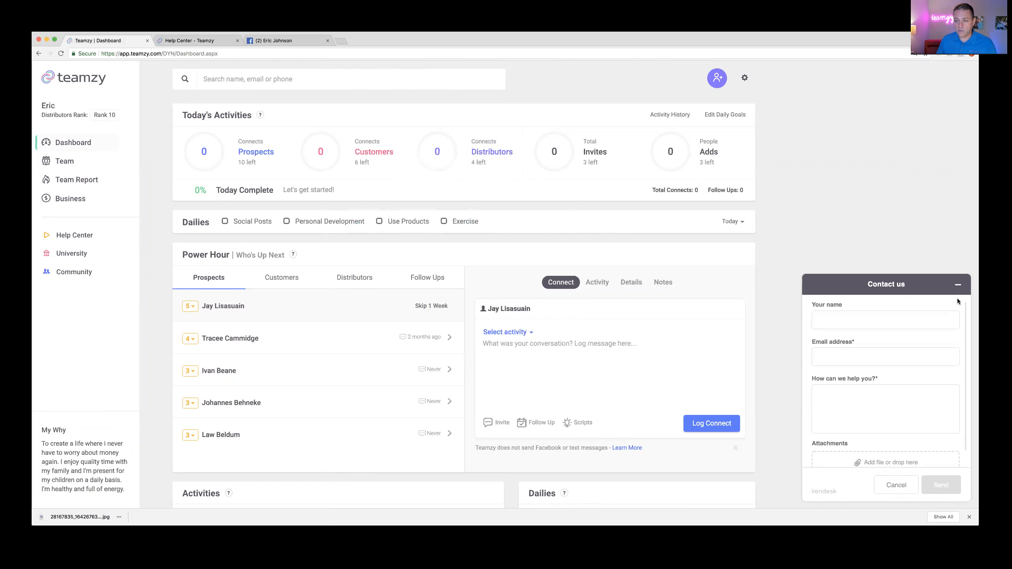
pyautogui.click(958, 288)
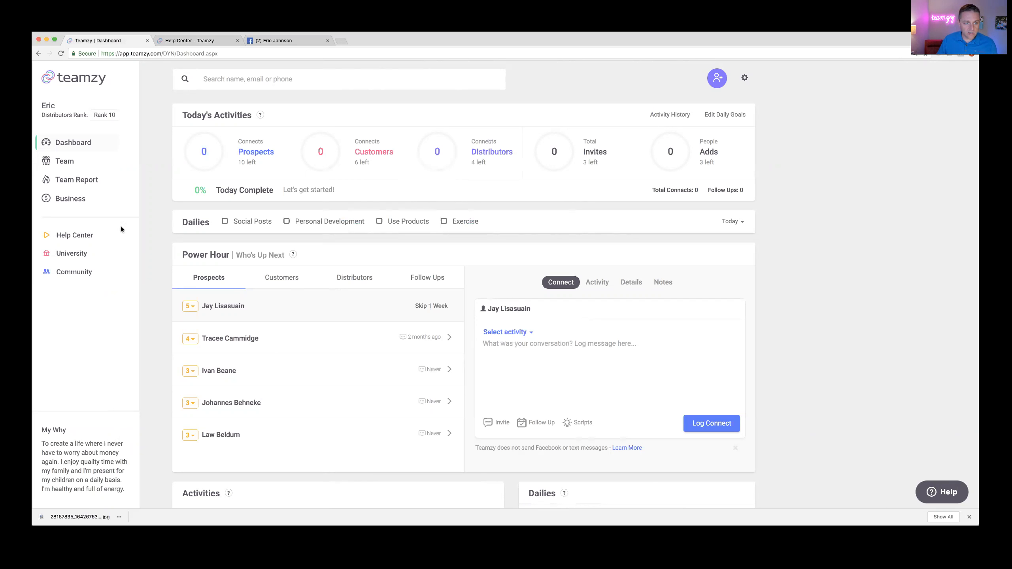
pyautogui.click(62, 161)
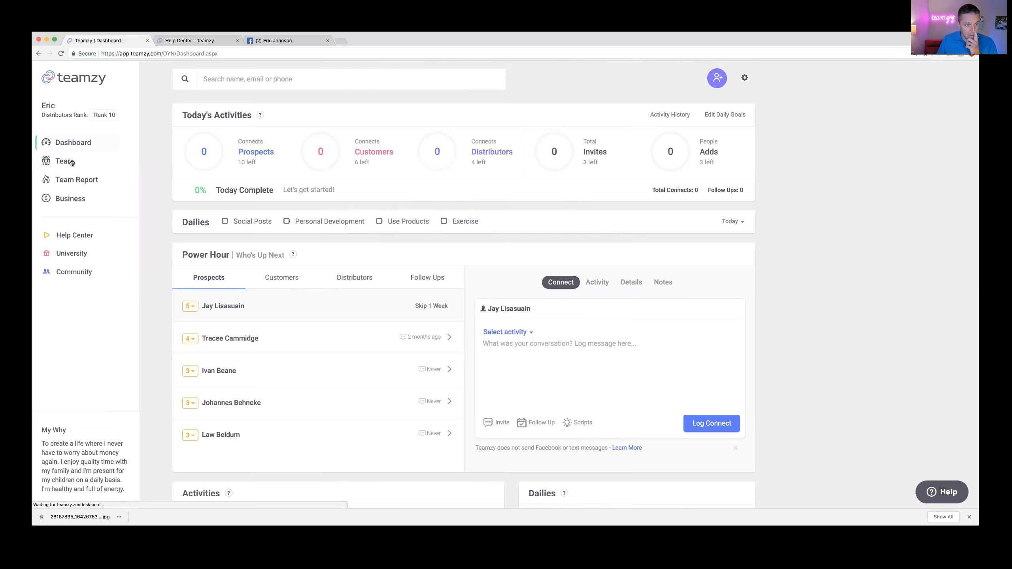
pyautogui.scroll(-10, 374, 306)
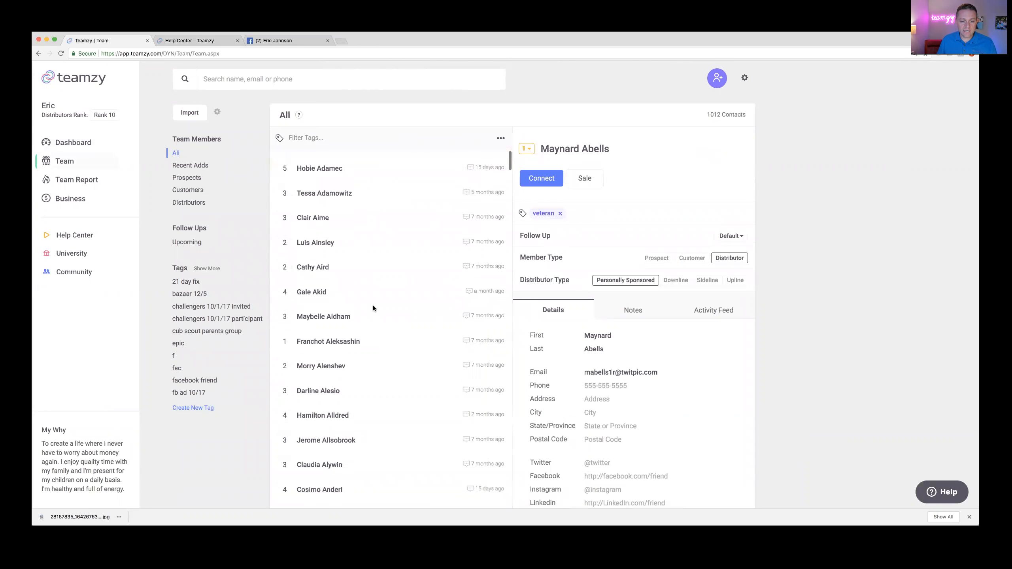
pyautogui.scroll(-15, 373, 306)
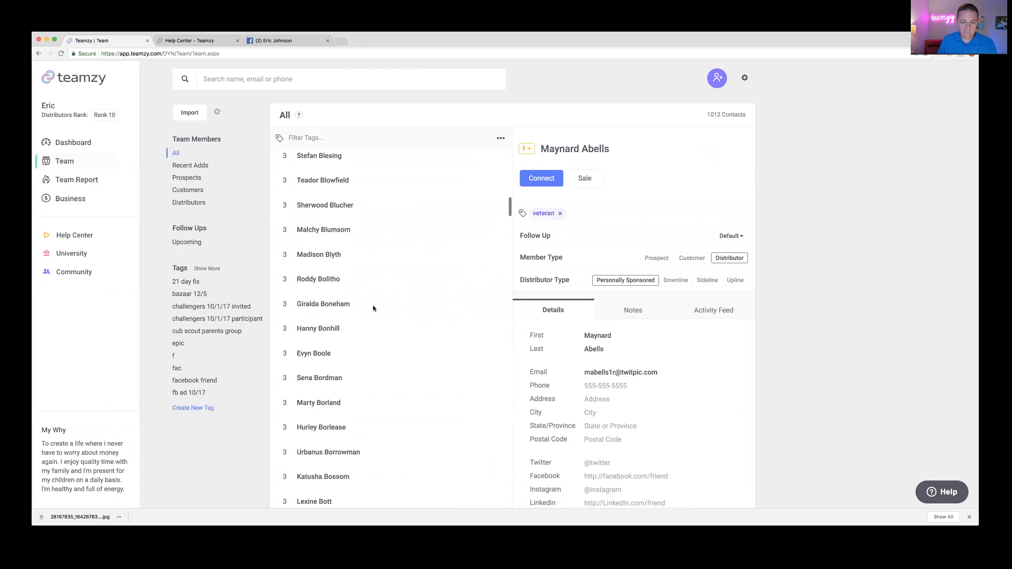
pyautogui.scroll(15, 374, 306)
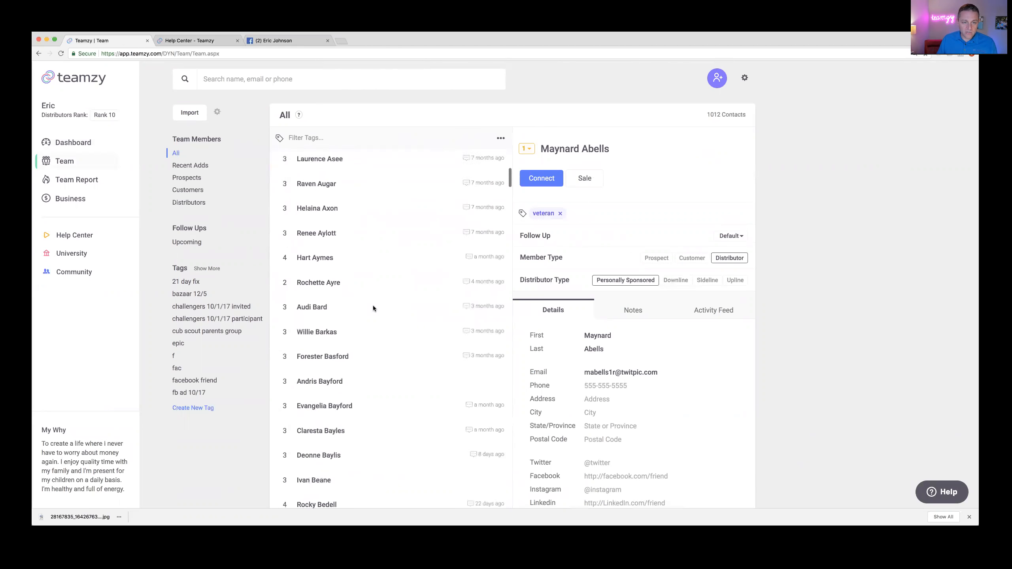
pyautogui.scroll(8, 373, 305)
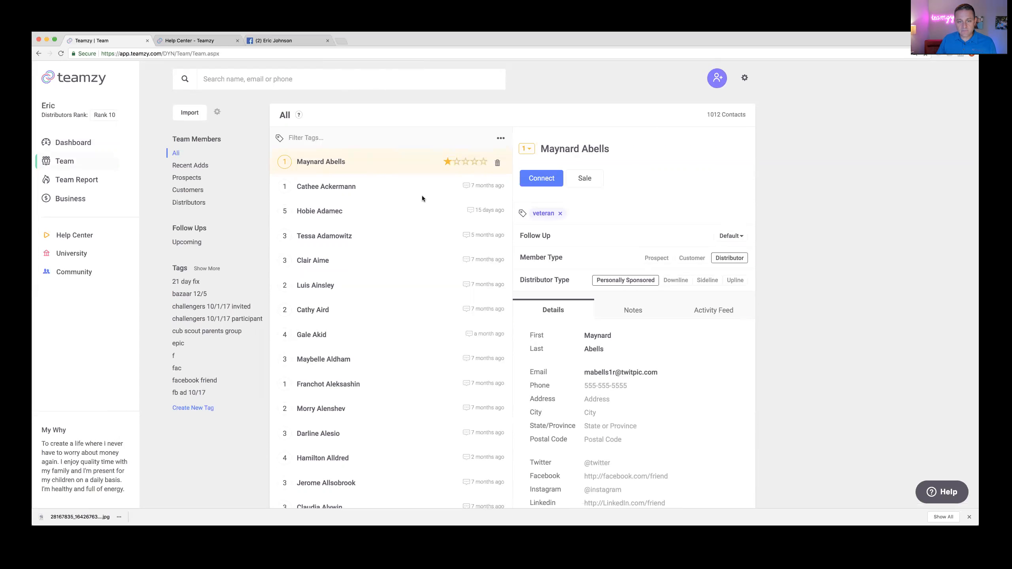
pyautogui.click(501, 139)
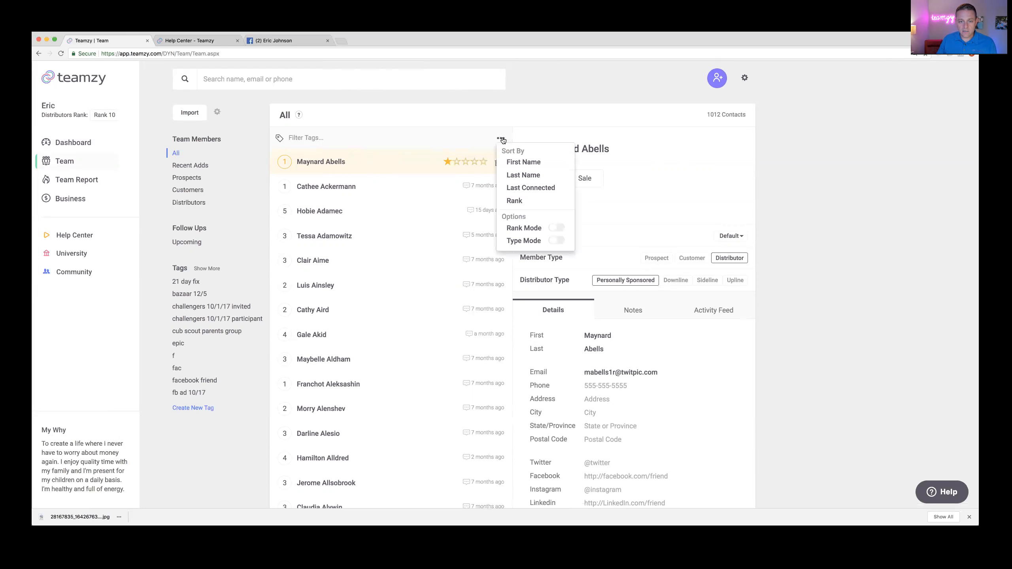
pyautogui.click(559, 230)
pyautogui.click(629, 195)
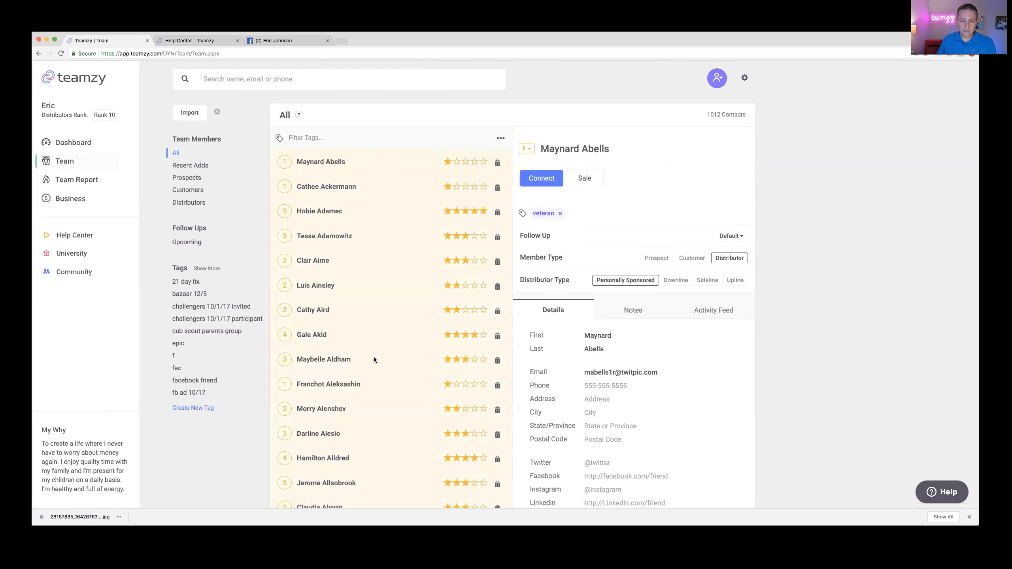
pyautogui.scroll(-15, 373, 358)
pyautogui.scroll(-10, 373, 357)
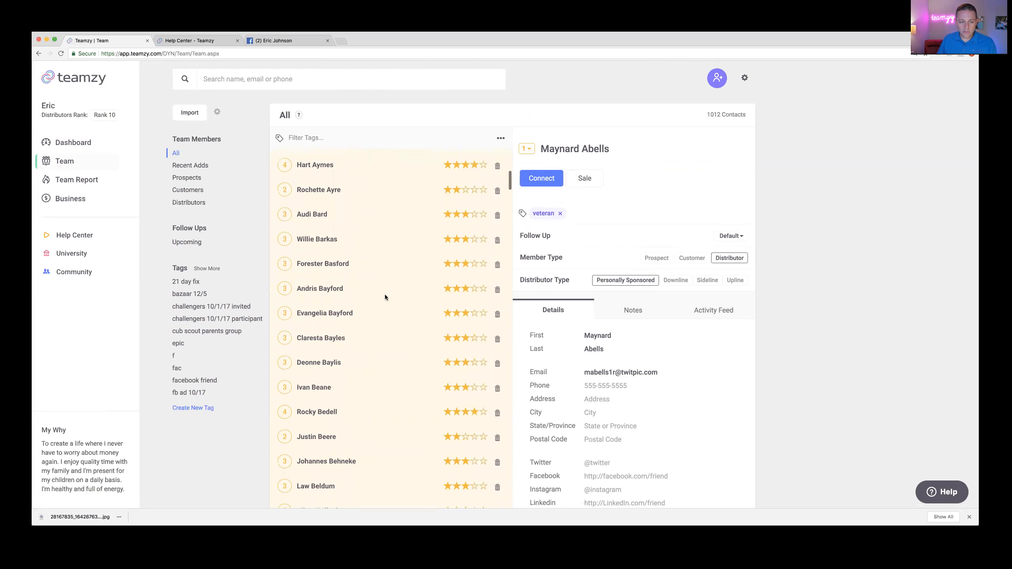
pyautogui.click(484, 264)
pyautogui.click(466, 264)
pyautogui.click(456, 263)
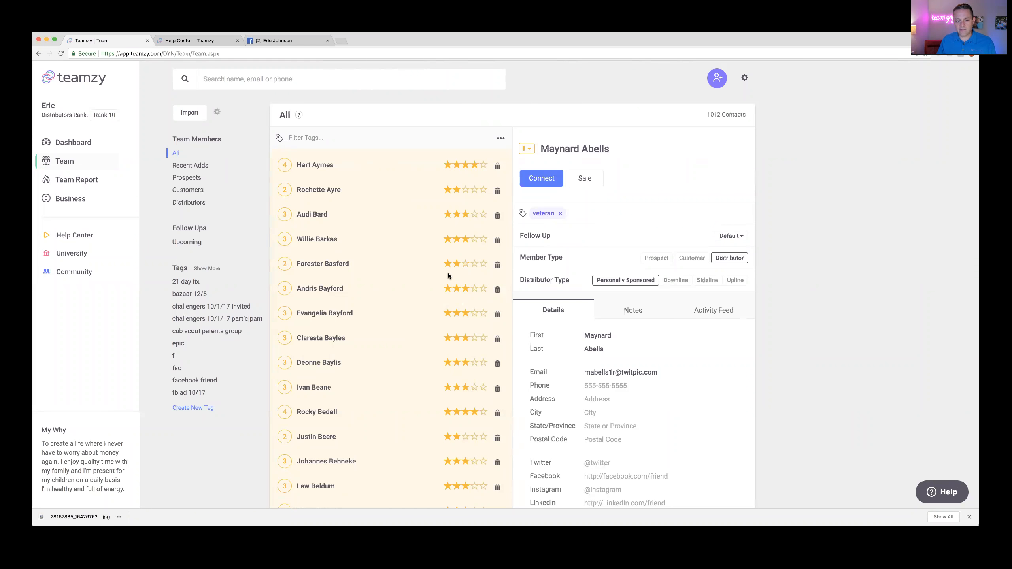
pyautogui.scroll(-6, 448, 273)
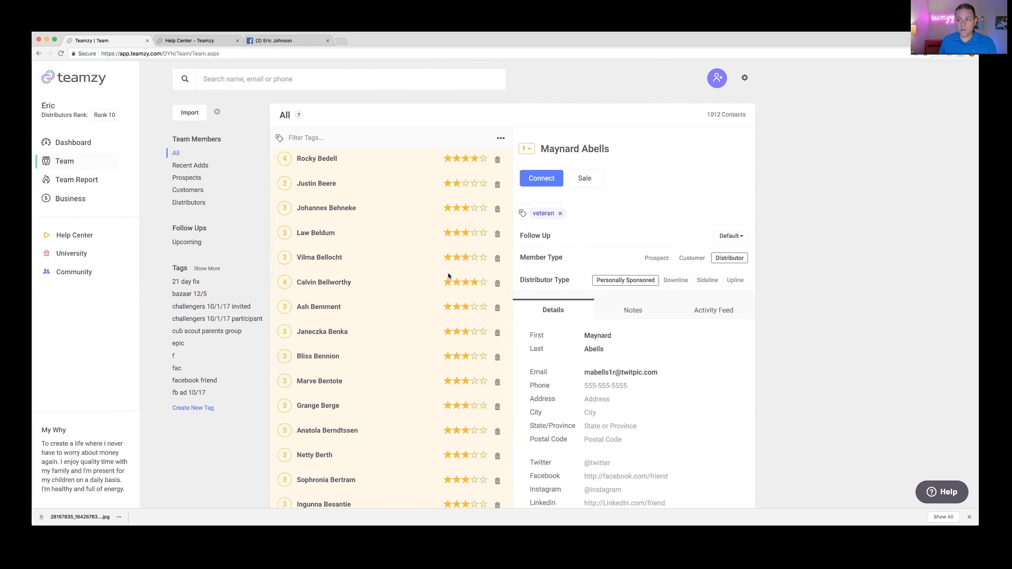
pyautogui.scroll(-3, 440, 292)
pyautogui.scroll(-2, 463, 297)
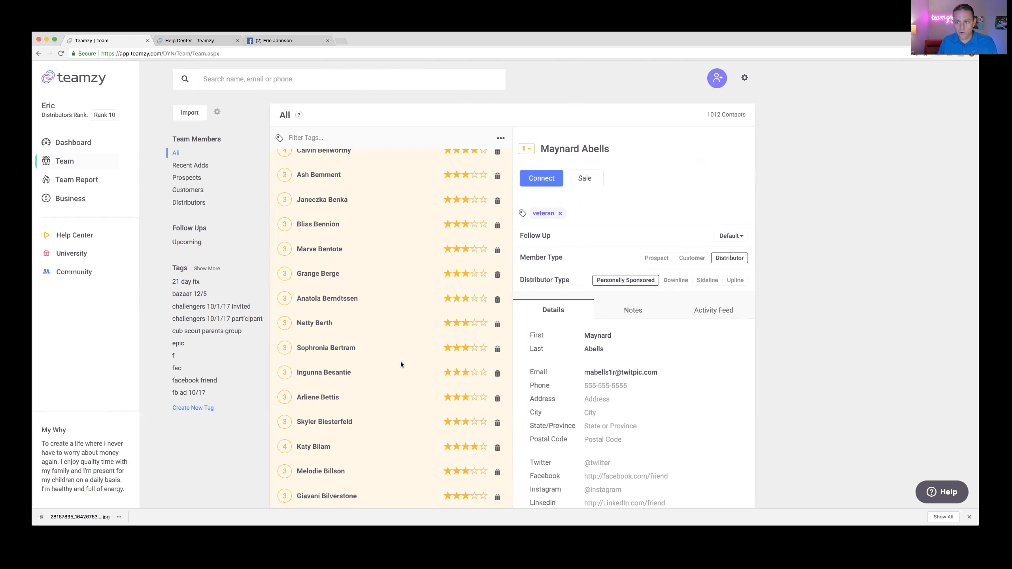
pyautogui.scroll(-3, 401, 364)
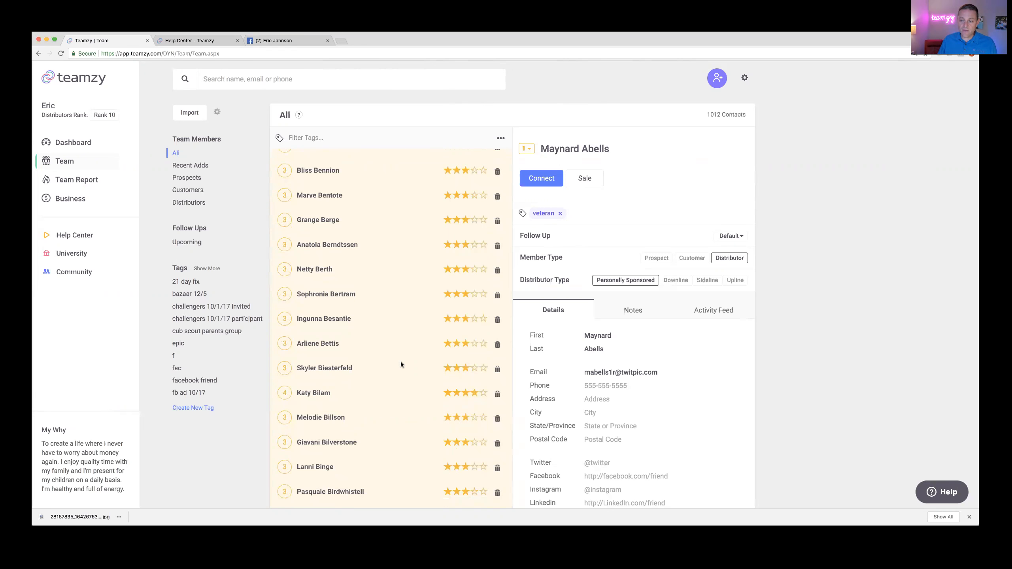
pyautogui.scroll(-3, 400, 361)
pyautogui.scroll(3, 463, 228)
pyautogui.scroll(10, 465, 231)
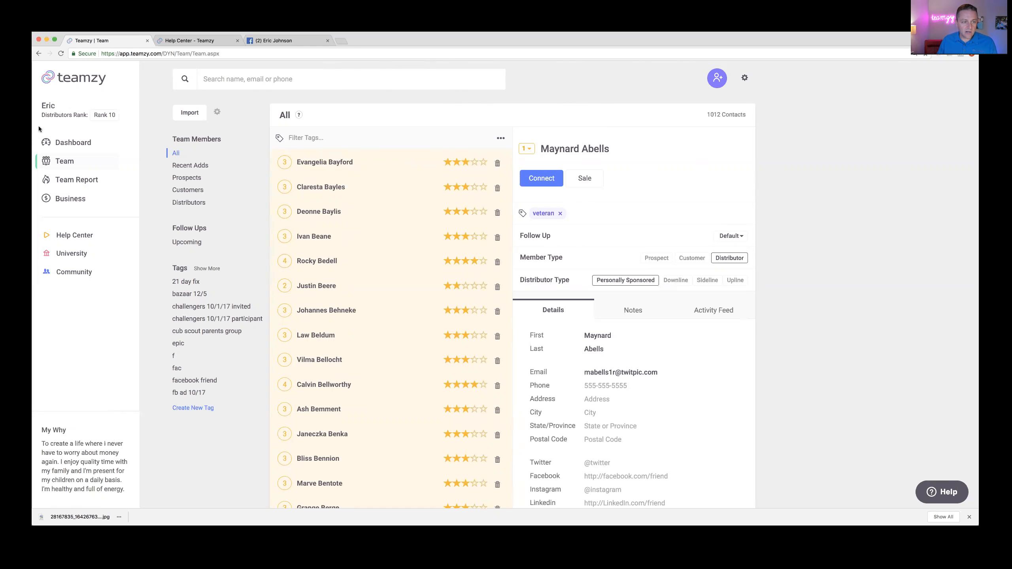
# Step: Go to the Dashboard, shrink the browser window and scroll down to the Power Hour list
pyautogui.click(74, 145)
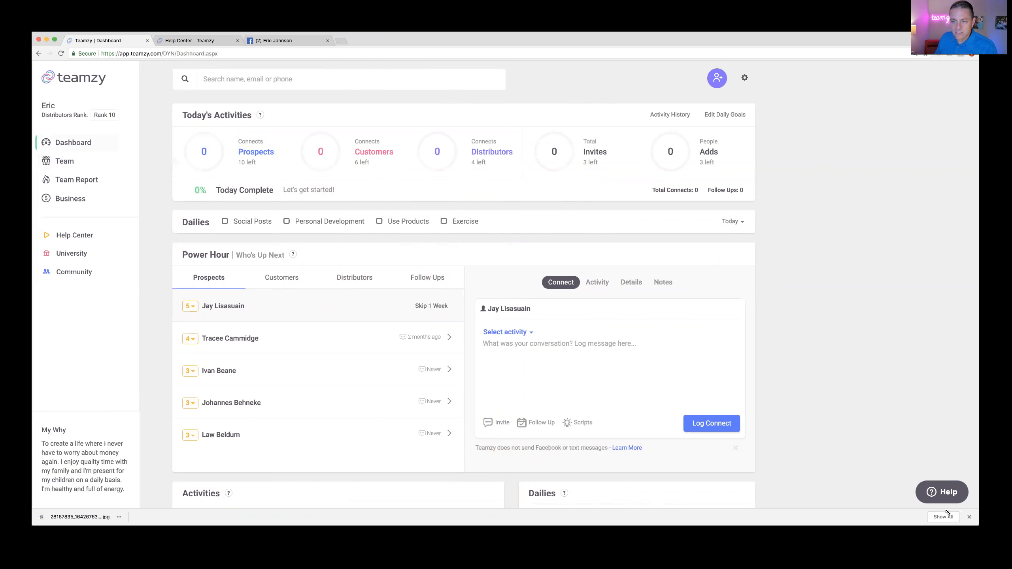
pyautogui.moveTo(948, 513); pyautogui.dragTo(894, 501)
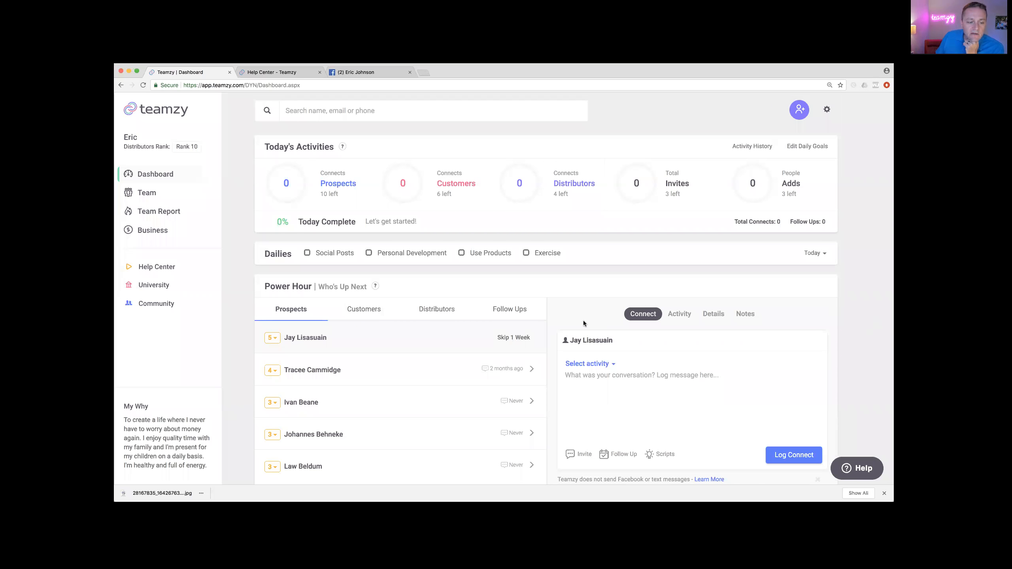
pyautogui.scroll(-2, 583, 321)
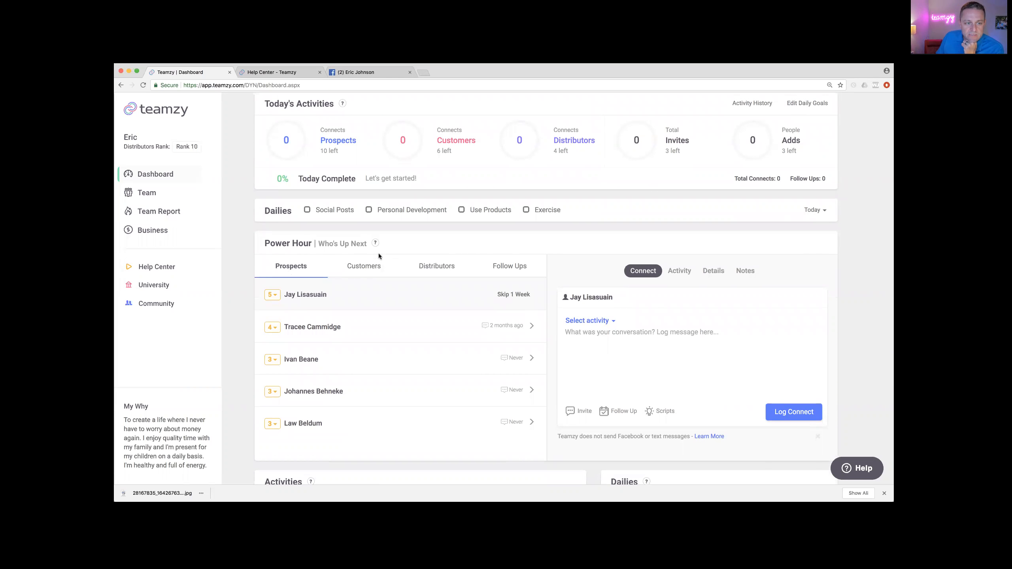
pyautogui.moveTo(327, 144)
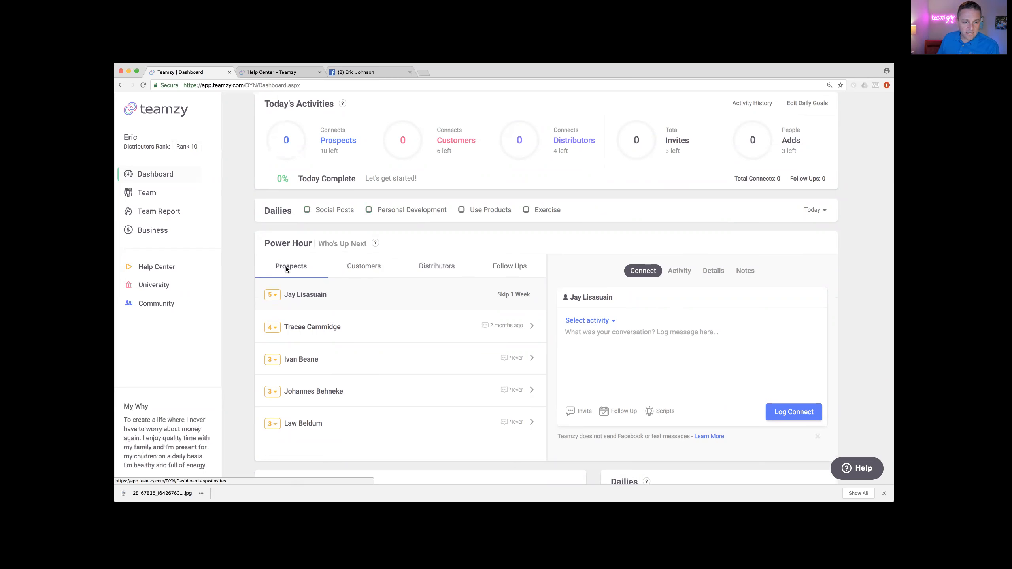
# Step: Check the Customers, Distributors and Follow Ups tabs, then open Script Ideas for the top prospect
pyautogui.click(361, 272)
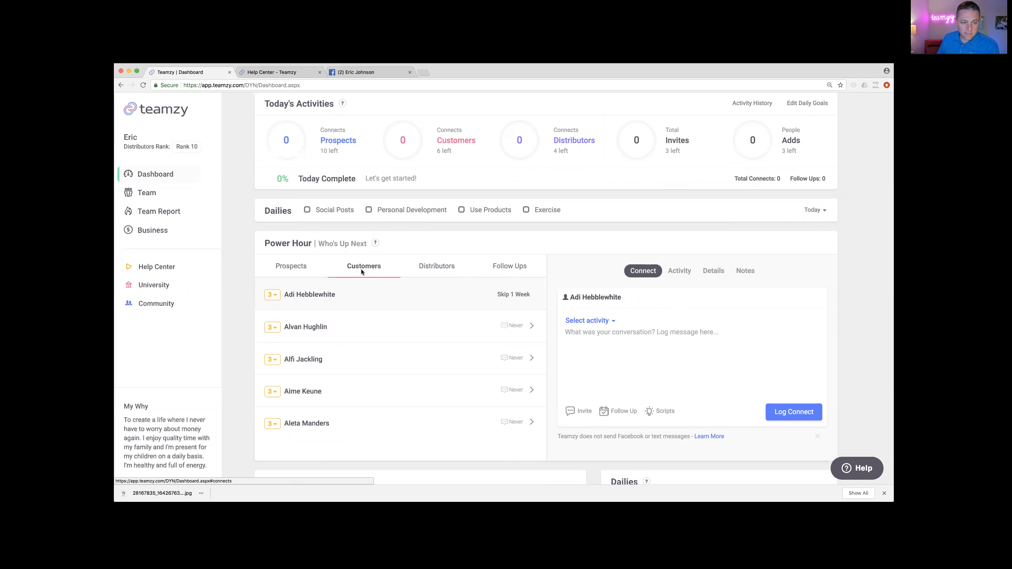
pyautogui.click(437, 266)
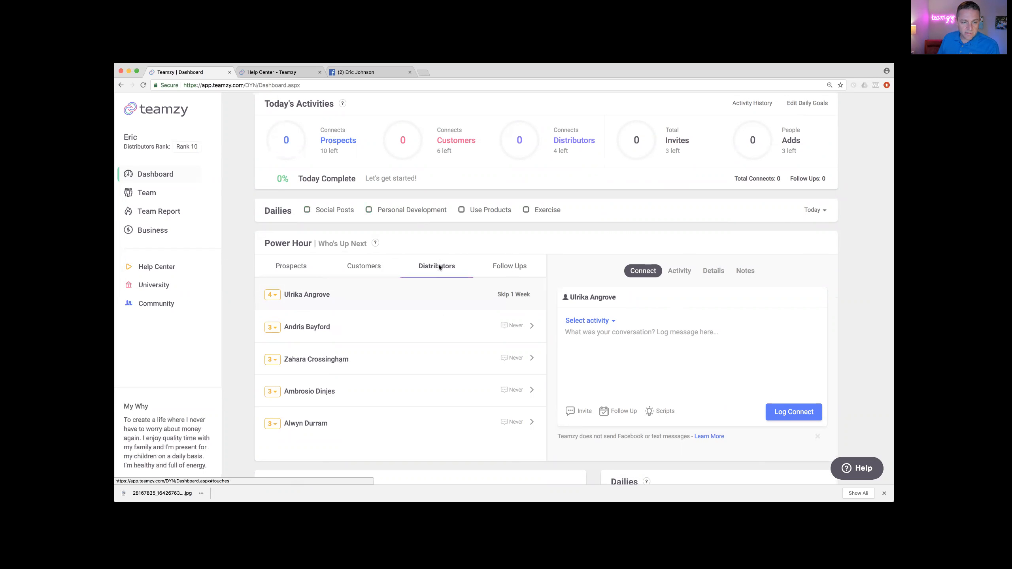
pyautogui.click(501, 268)
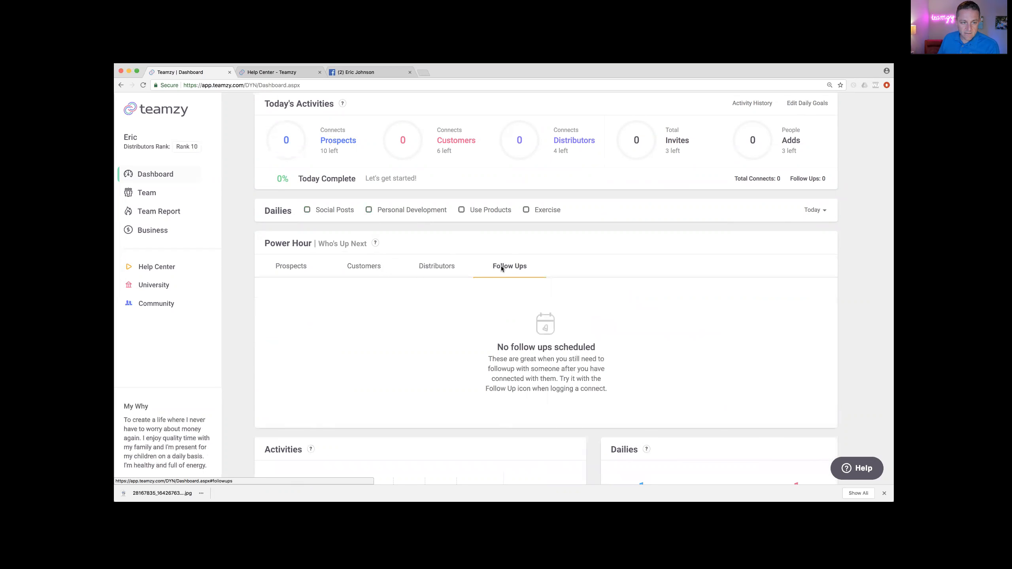
pyautogui.click(282, 267)
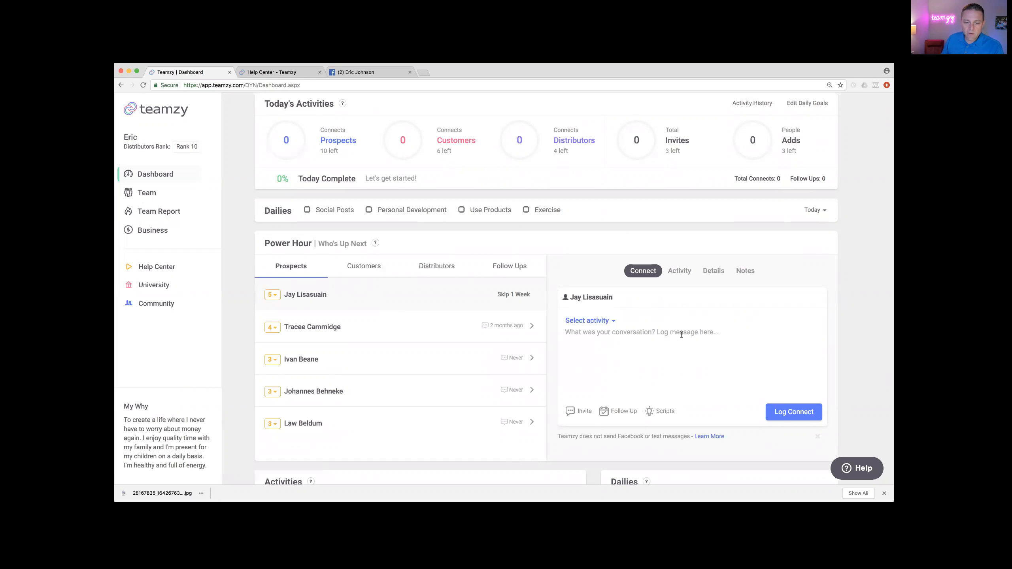
pyautogui.click(662, 415)
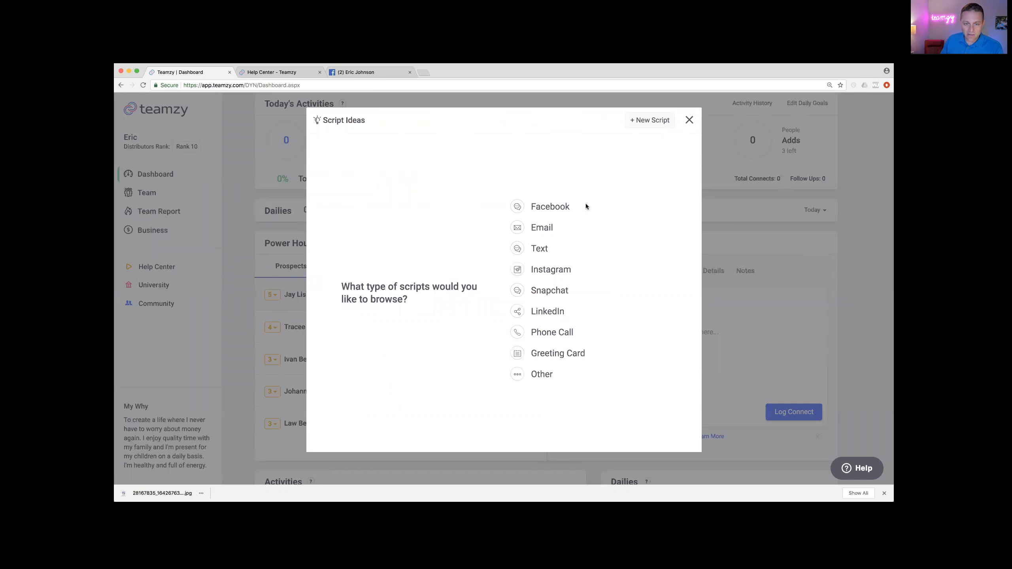
# Step: Filter Script Ideas to Facebook, preview the Connect 1 script and copy its text
pyautogui.click(543, 206)
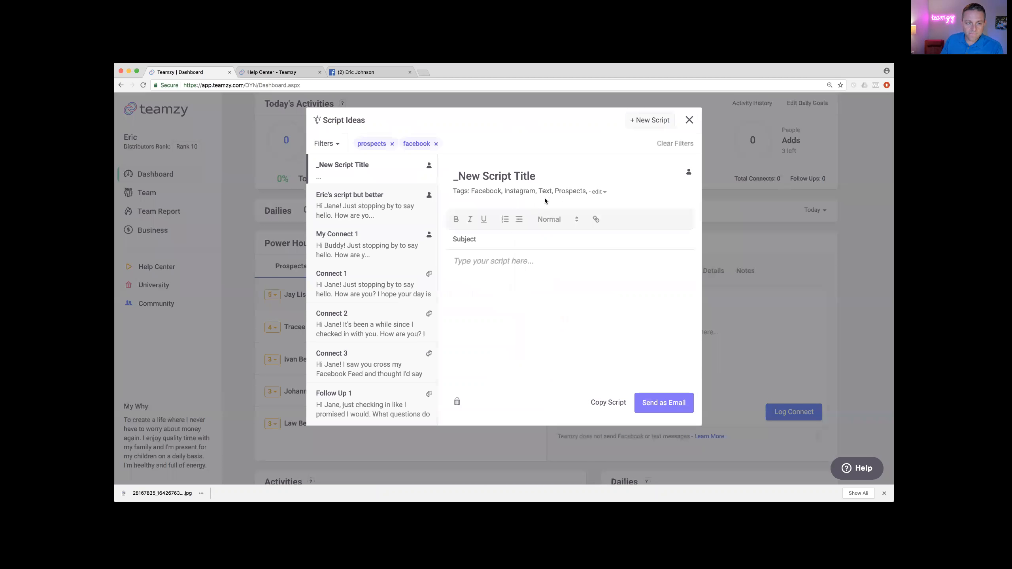
pyautogui.click(345, 250)
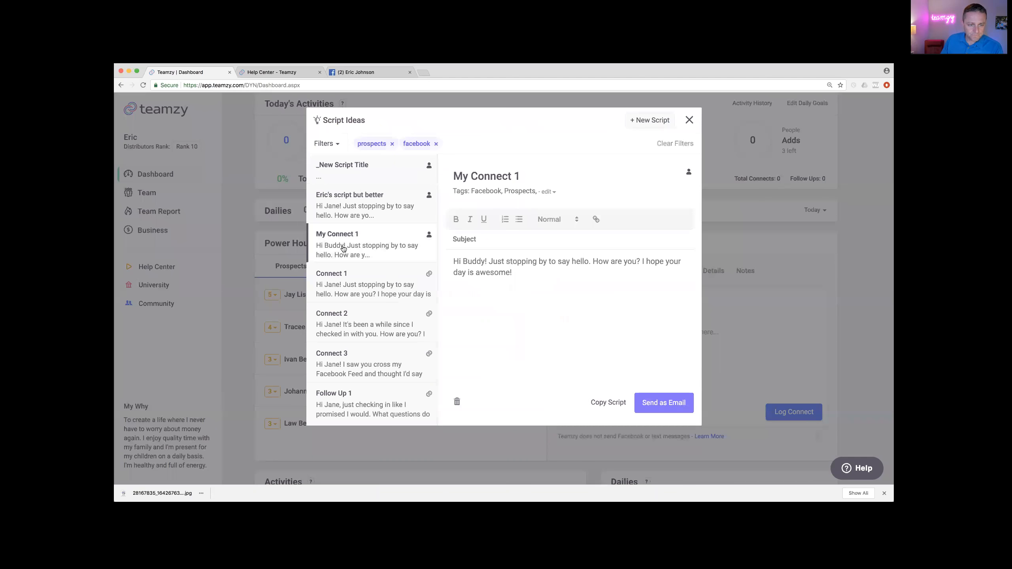
pyautogui.click(330, 282)
pyautogui.scroll(-3, 363, 294)
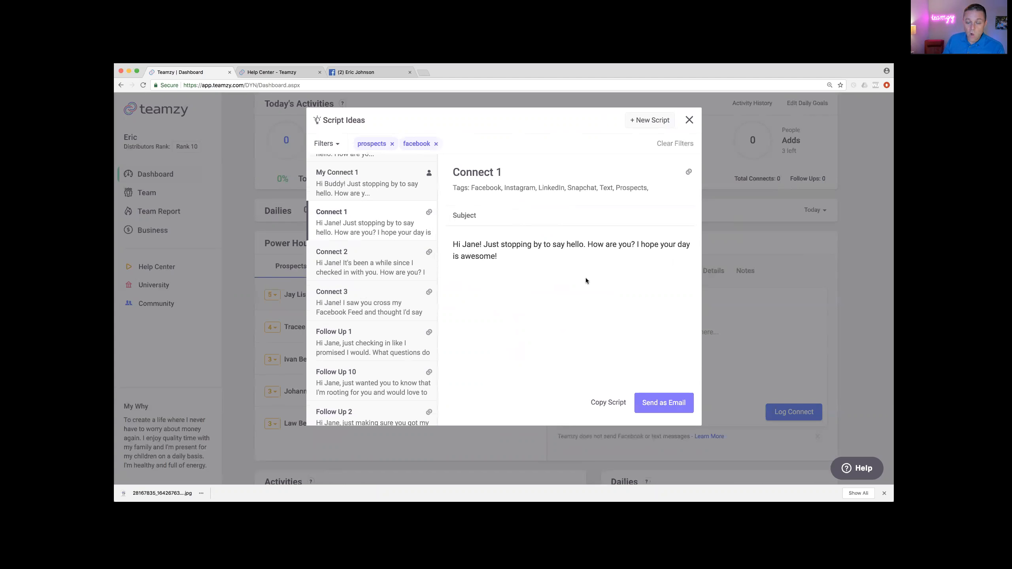
pyautogui.click(609, 403)
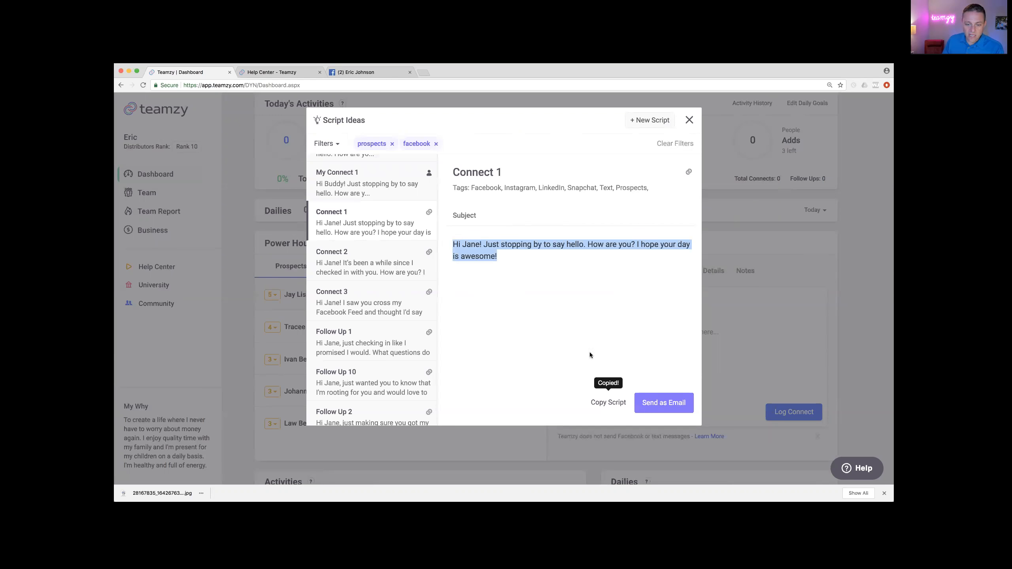
# Step: Paste the Connect 1 script into the connect message, changing the greeting to the prospect's first name plus 😁
pyautogui.click(737, 279)
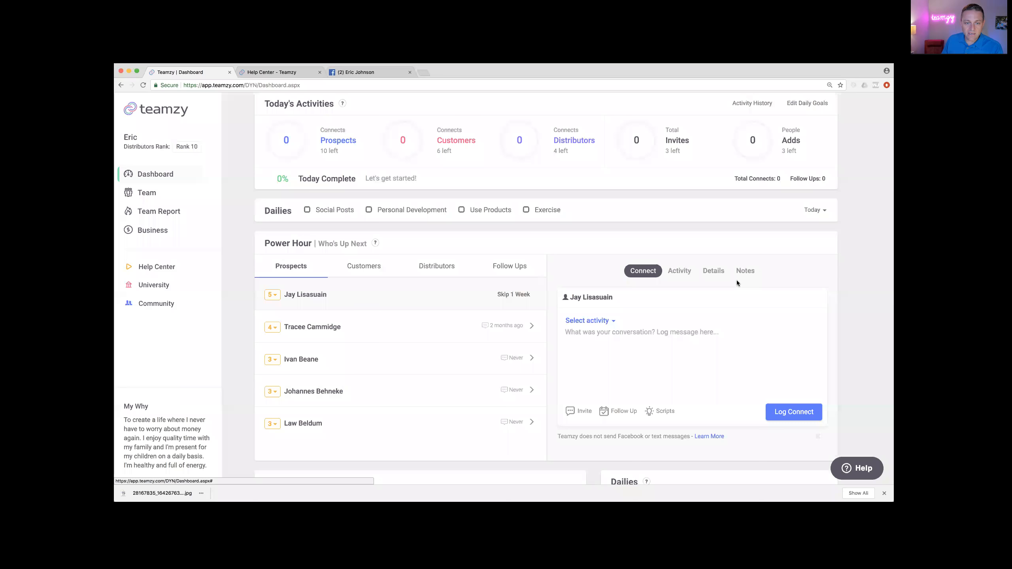
pyautogui.rightClick(582, 339)
pyautogui.click(598, 379)
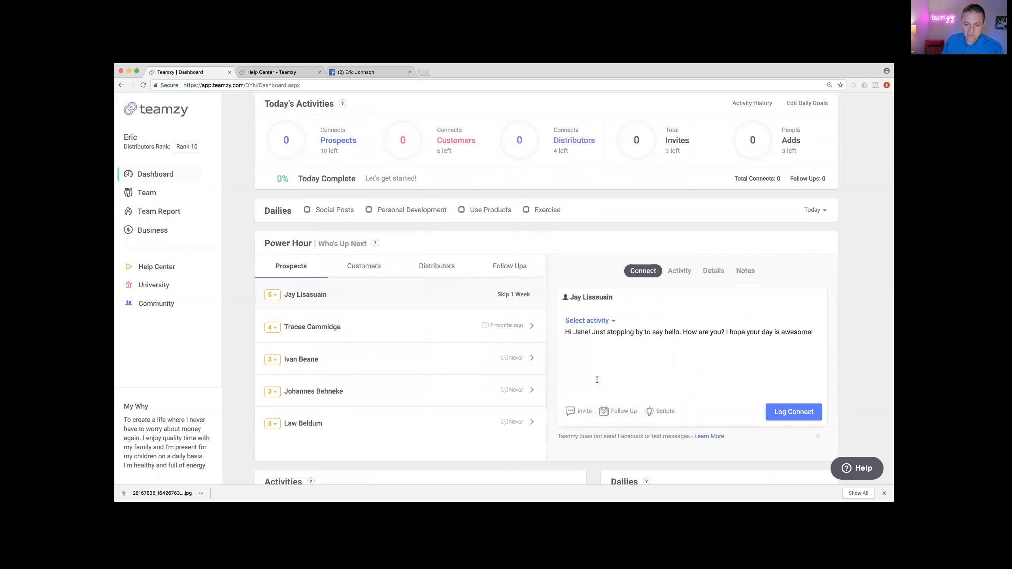
pyautogui.click(588, 334)
pyautogui.press('BackSpace')
pyautogui.press('BackSpace')
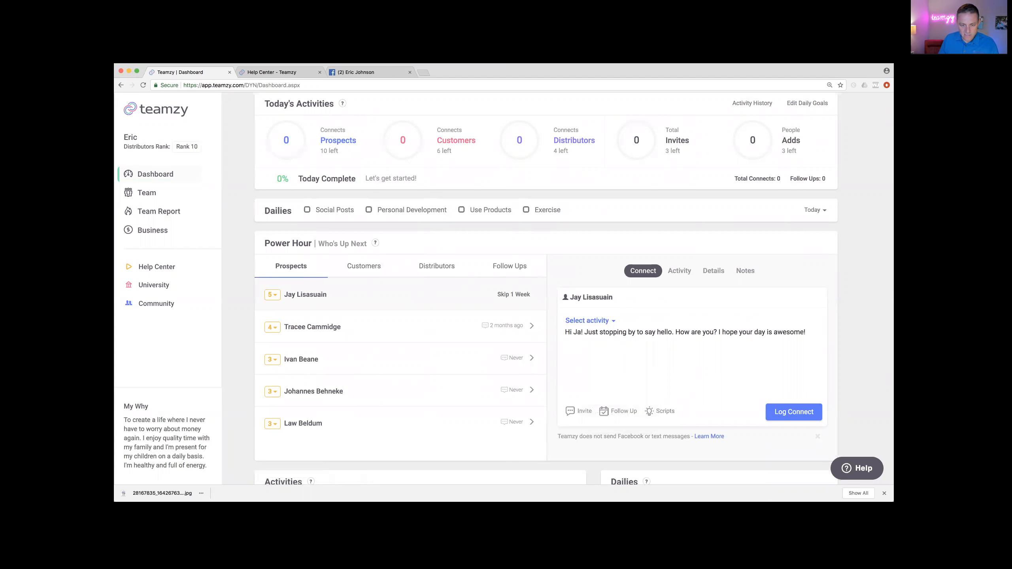
pyautogui.write('y')
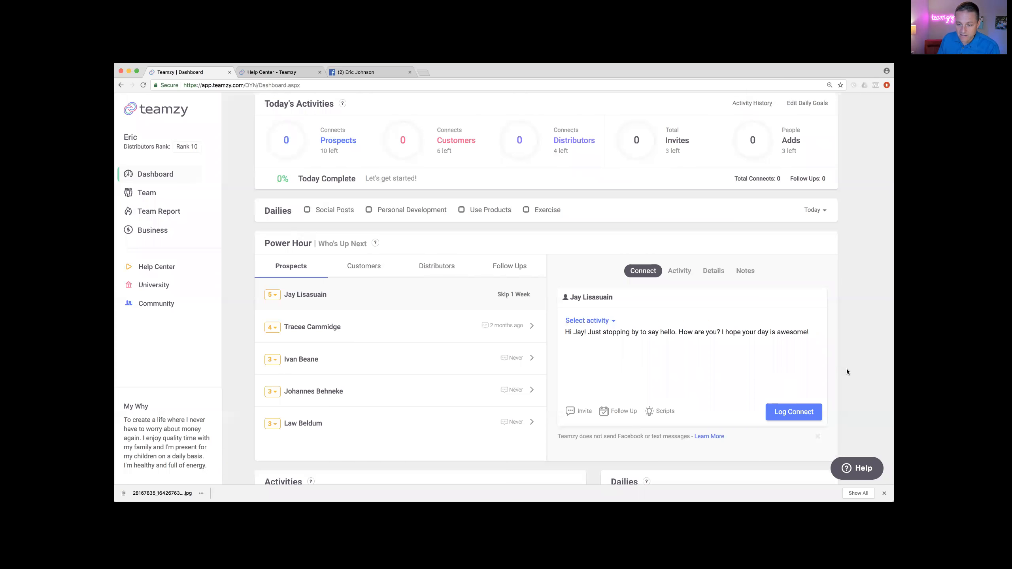
pyautogui.write('😁')
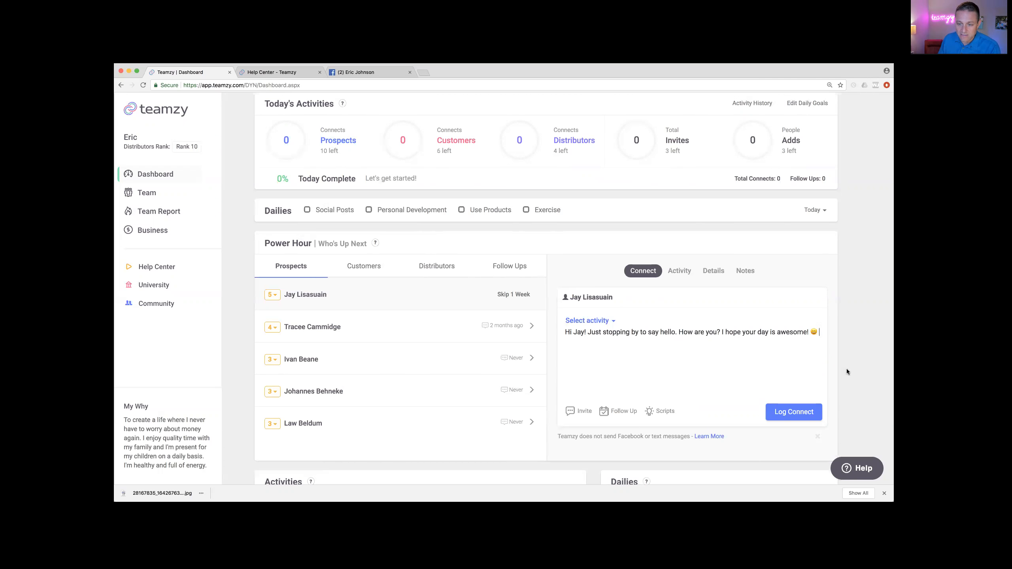
# Step: Select the whole personalised message and copy it
pyautogui.click(692, 332)
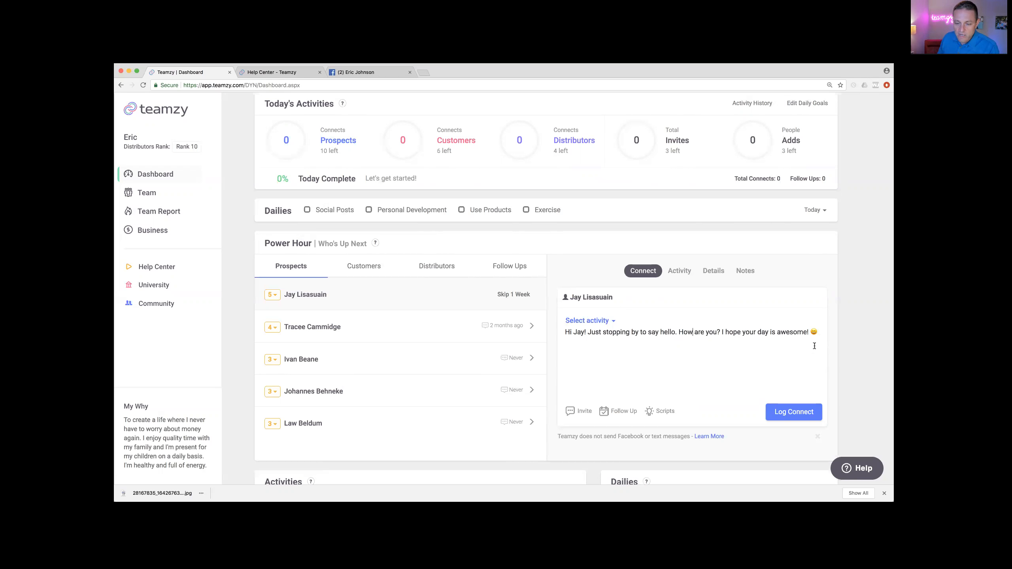
pyautogui.click(658, 385)
pyautogui.moveTo(564, 331); pyautogui.dragTo(821, 338)
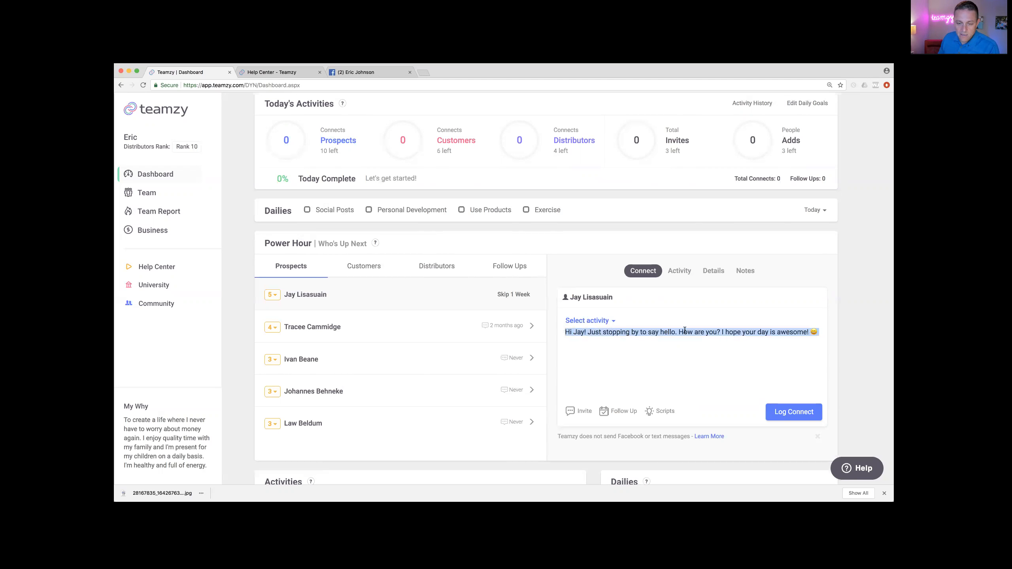
pyautogui.rightClick(650, 332)
pyautogui.click(665, 377)
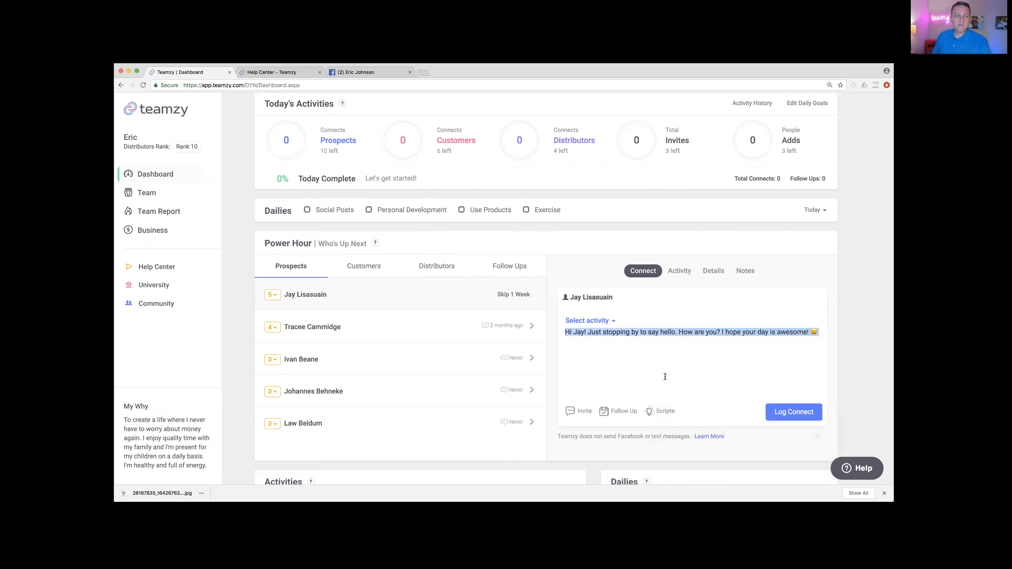
# Step: On Facebook, search for the prospect and start a new message to them
pyautogui.click(389, 70)
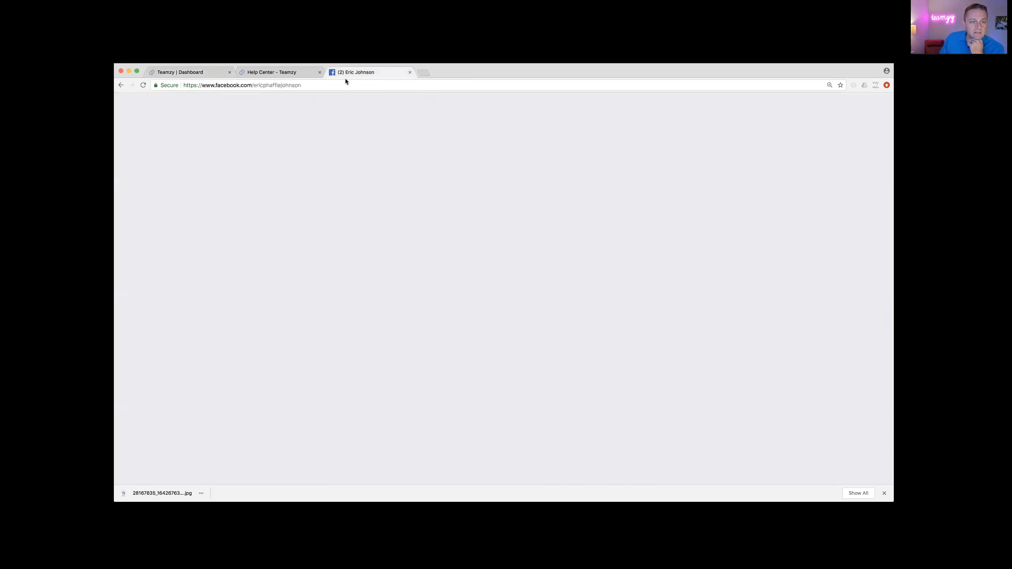
pyautogui.click(296, 107)
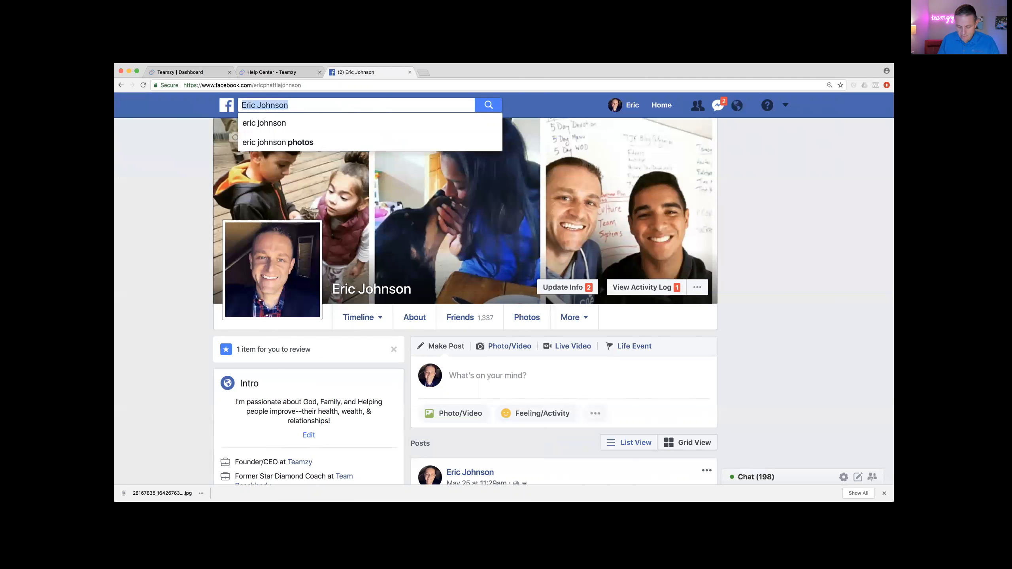
pyautogui.write('jay')
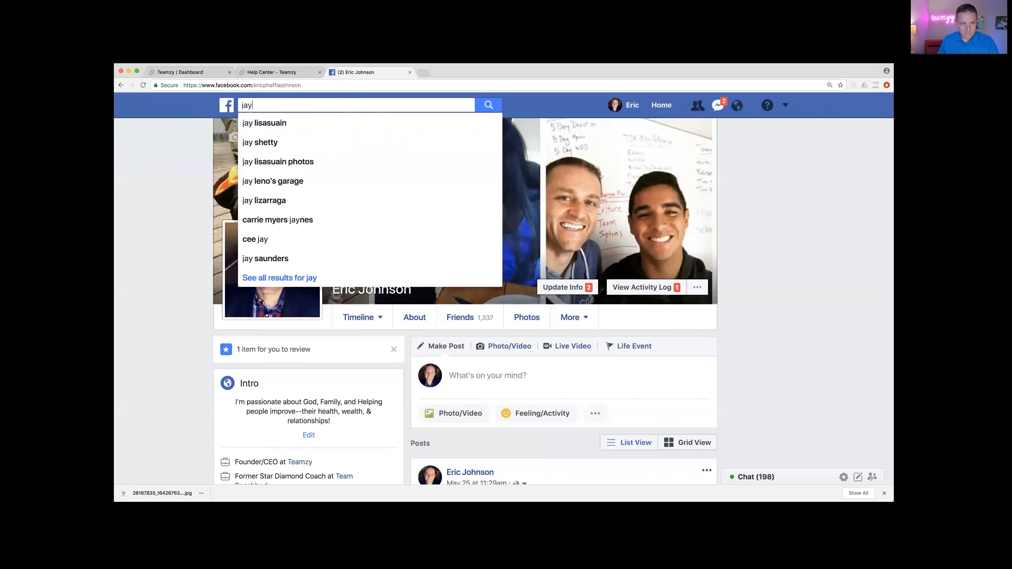
pyautogui.click(285, 123)
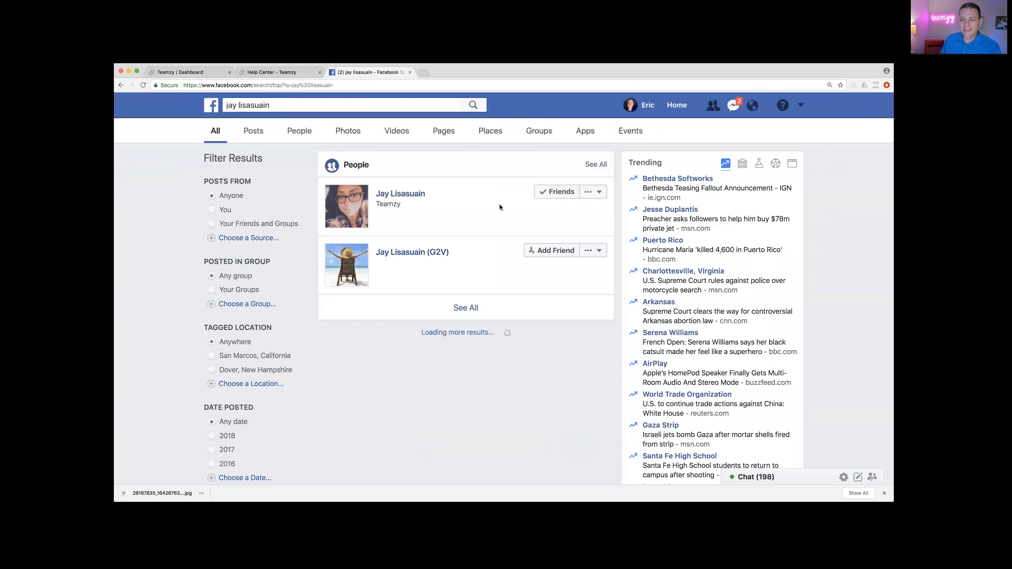
pyautogui.click(593, 193)
pyautogui.click(580, 216)
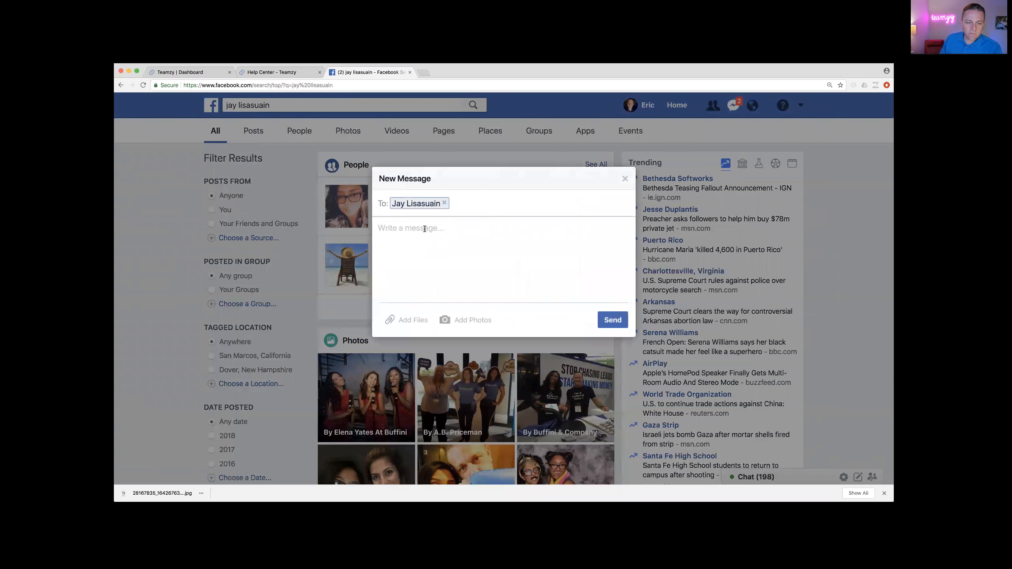
# Step: Paste the personalised greeting, send it, and return to the Teamzy Dashboard tab
pyautogui.rightClick(424, 229)
pyautogui.click(438, 268)
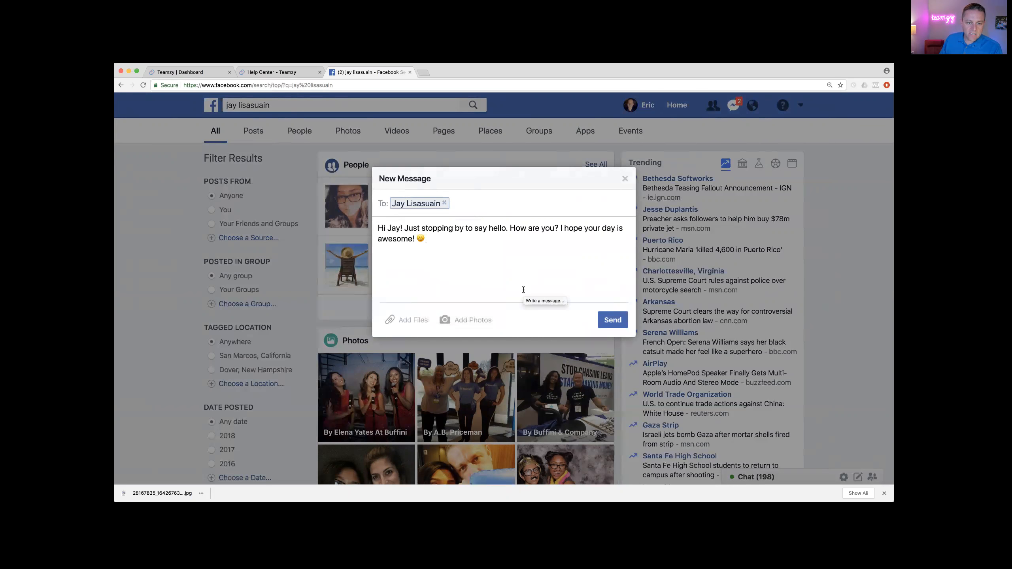
pyautogui.click(611, 321)
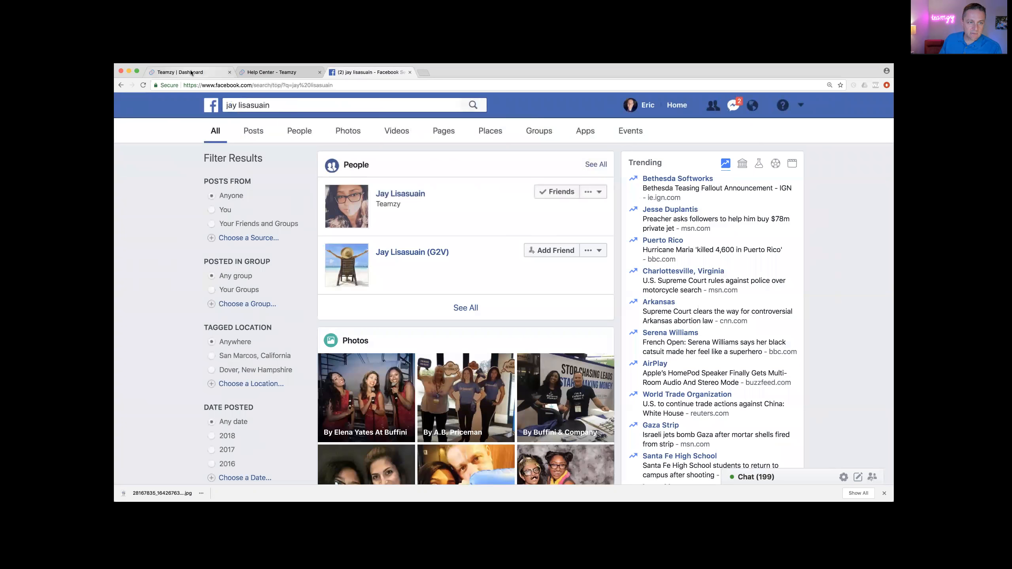
pyautogui.click(187, 73)
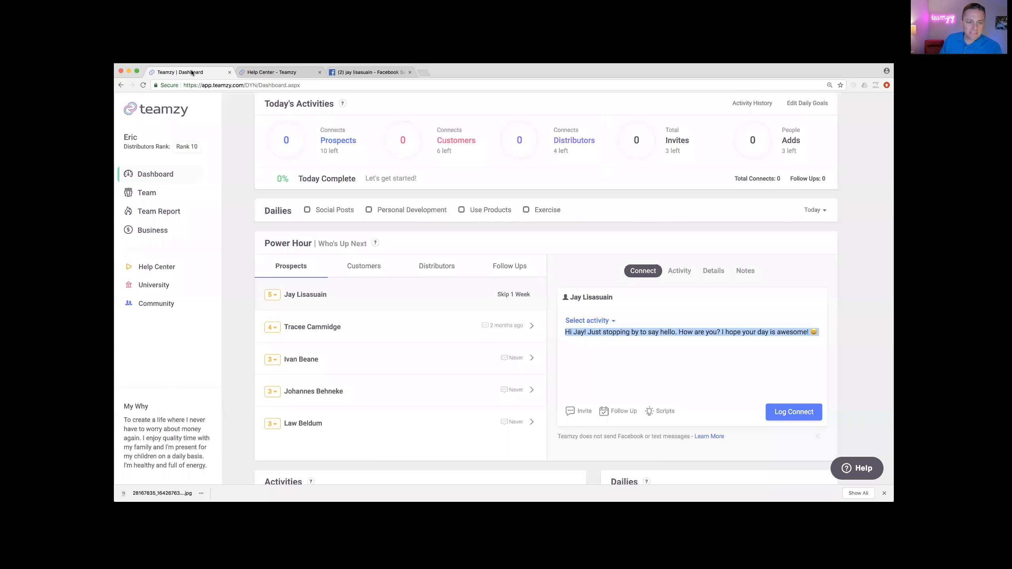
# Step: Log the first prospect's connect with activity type Facebook Message
pyautogui.click(656, 378)
pyautogui.click(603, 321)
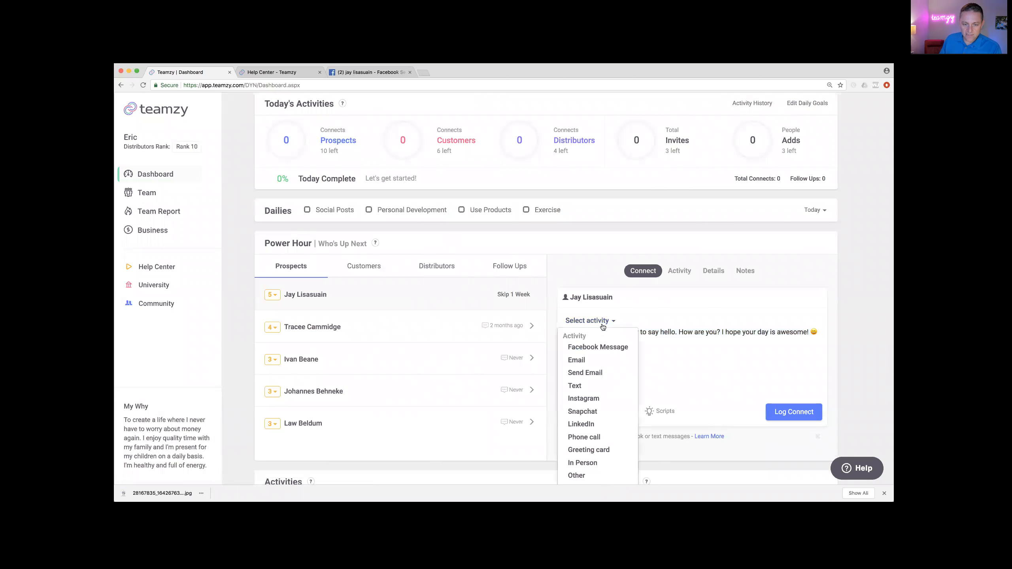
pyautogui.click(594, 346)
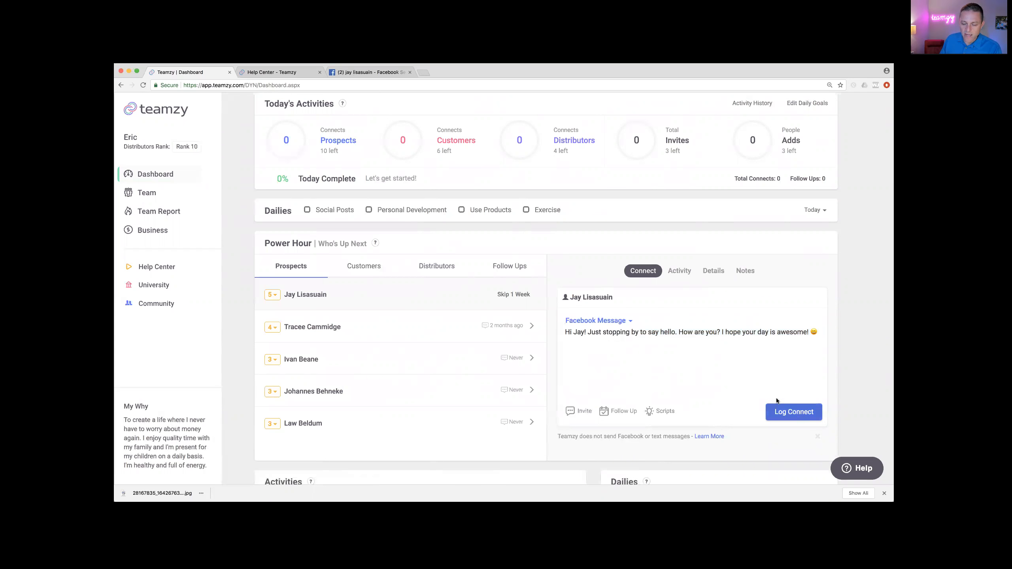
pyautogui.click(793, 413)
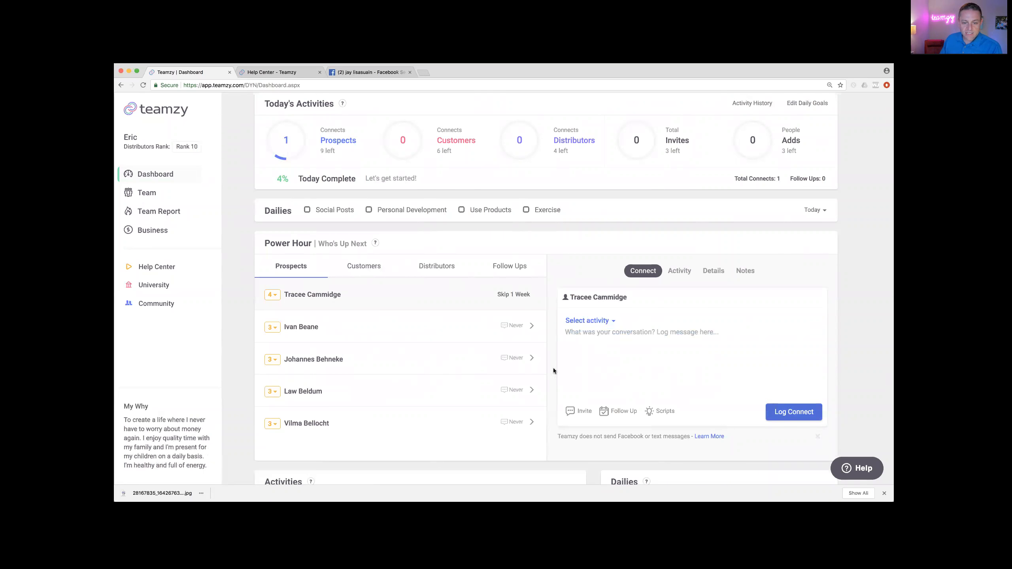
# Step: Paste the greeting for the next prospect with their first name and log it as a Facebook Message connect
pyautogui.rightClick(597, 348)
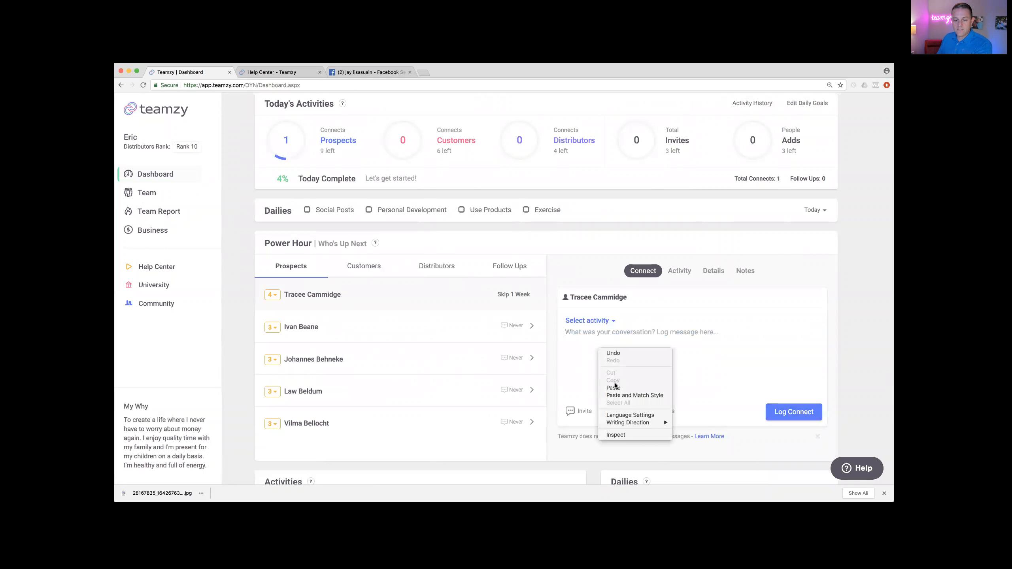
pyautogui.click(616, 387)
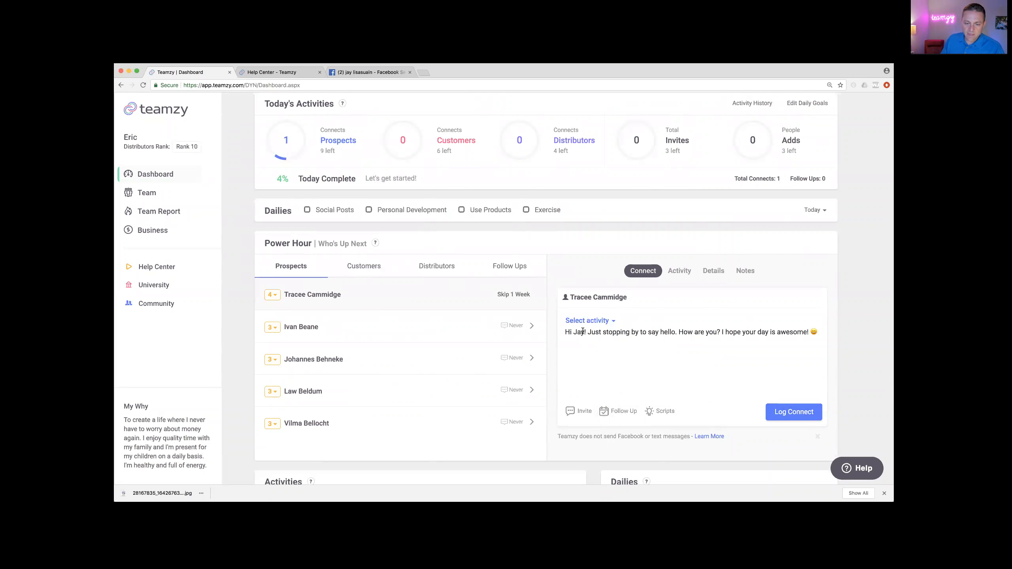
pyautogui.click(584, 332)
pyautogui.press('BackSpace')
pyautogui.press('BackSpace')
pyautogui.press('BackSpace')
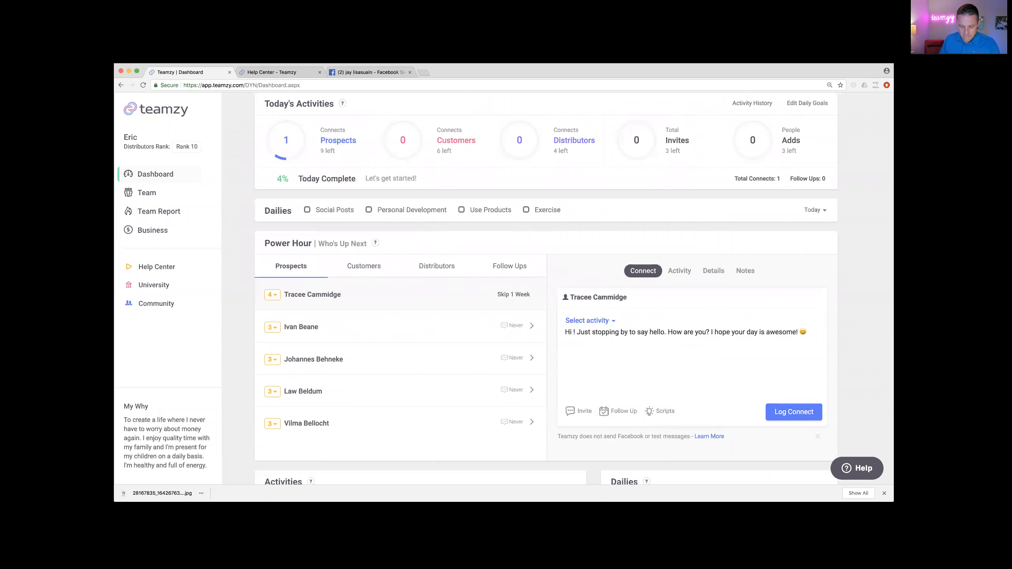
pyautogui.write('Tracee')
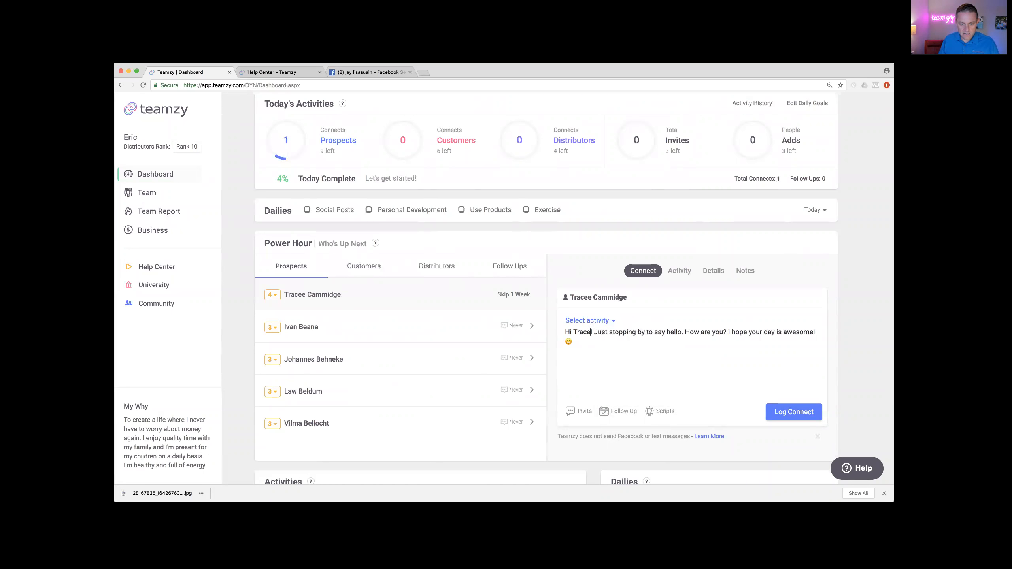
pyautogui.click(595, 342)
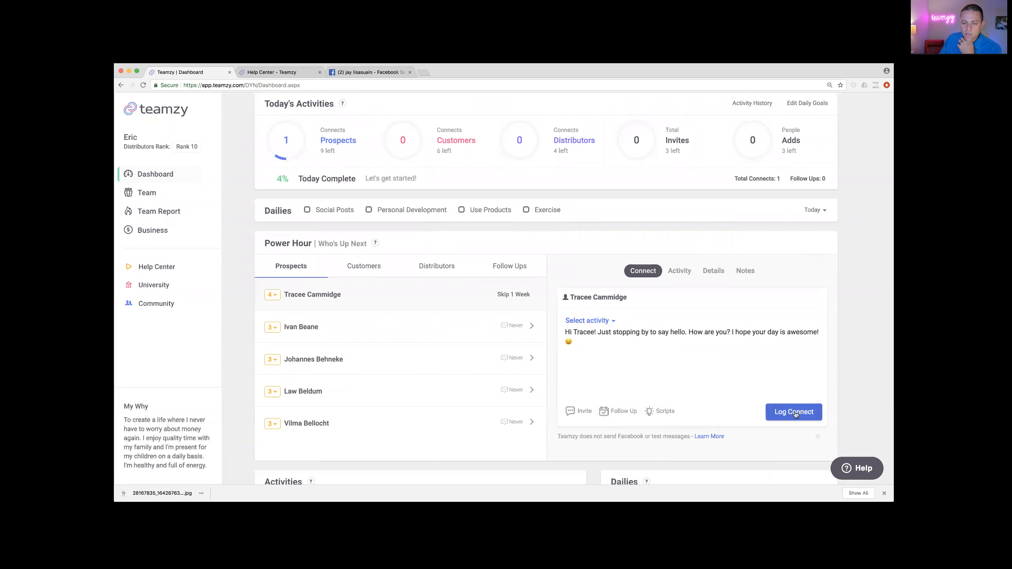
pyautogui.click(584, 317)
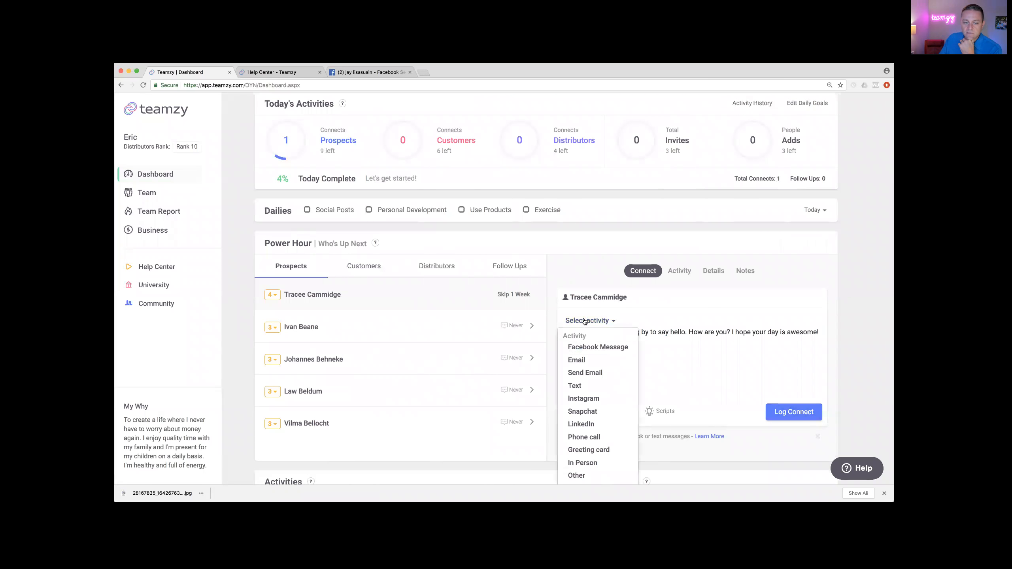
pyautogui.click(590, 346)
pyautogui.click(800, 414)
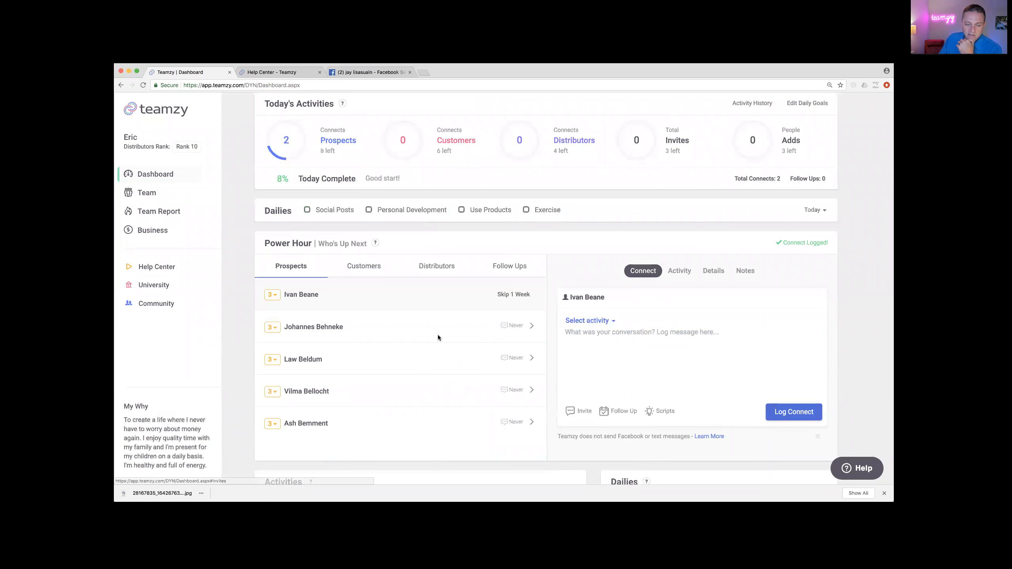
# Step: Paste the greeting, swap in the third prospect's first name, and log it as a Facebook Message connect
pyautogui.rightClick(598, 346)
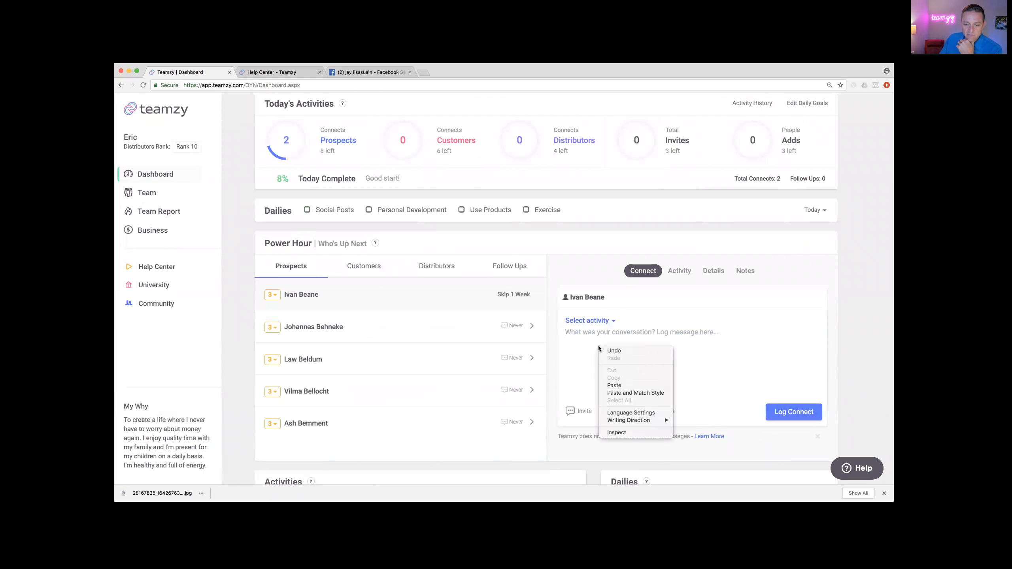
pyautogui.click(614, 385)
pyautogui.doubleClick(579, 333)
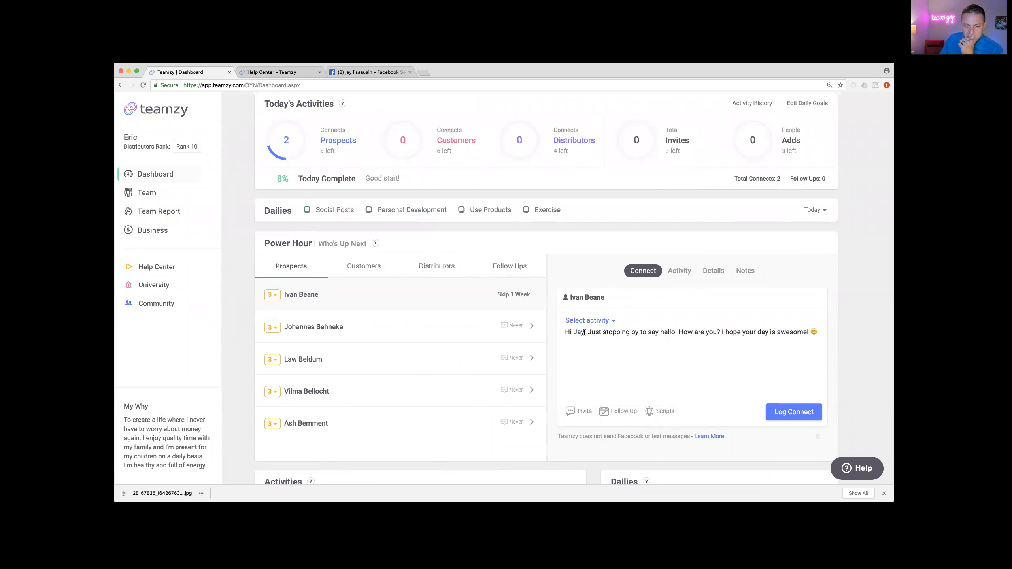
pyautogui.press('BackSpace')
pyautogui.write('Ivan')
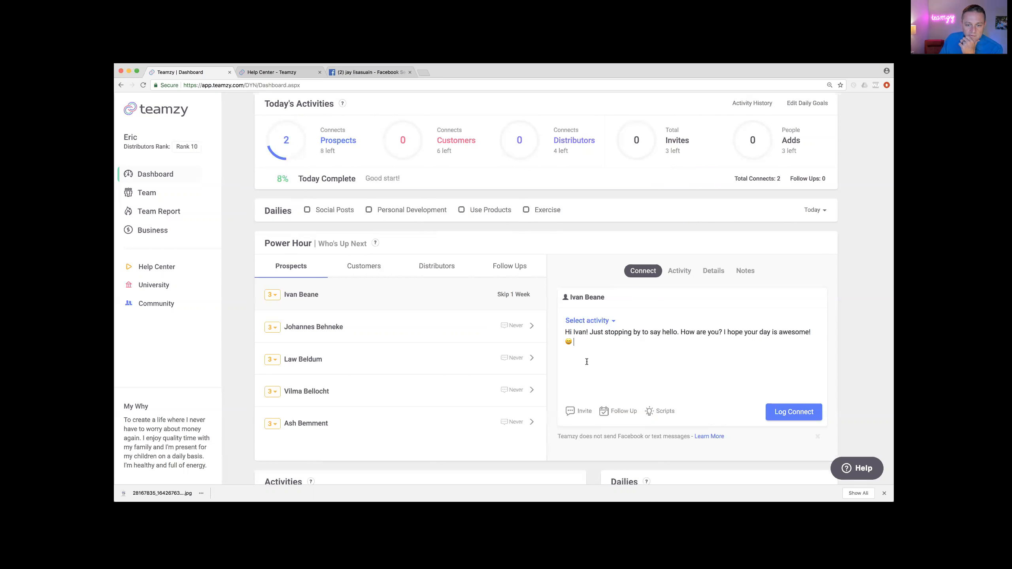
pyautogui.tripleClick(564, 332)
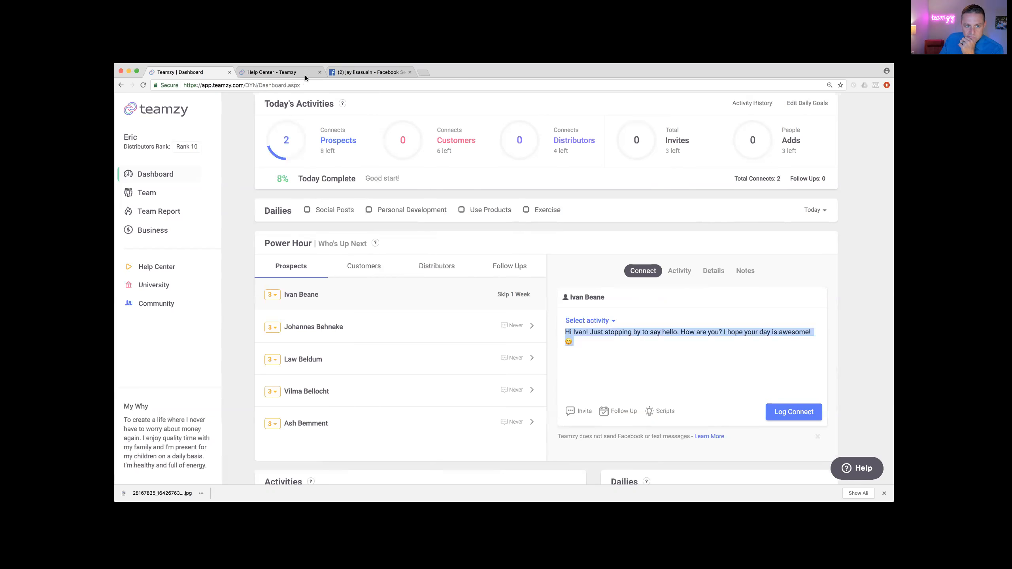
pyautogui.click(600, 321)
pyautogui.click(608, 346)
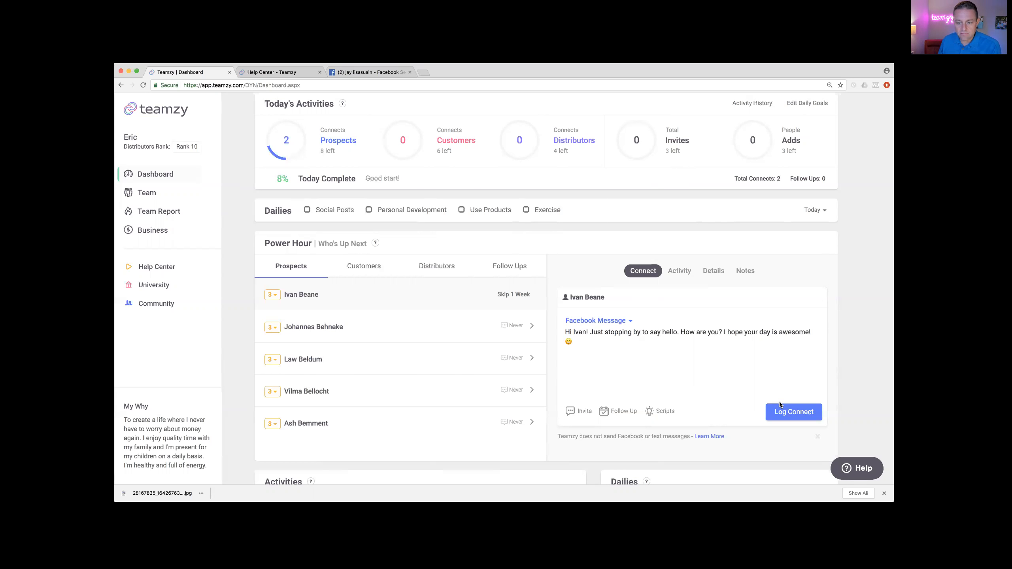
pyautogui.click(780, 412)
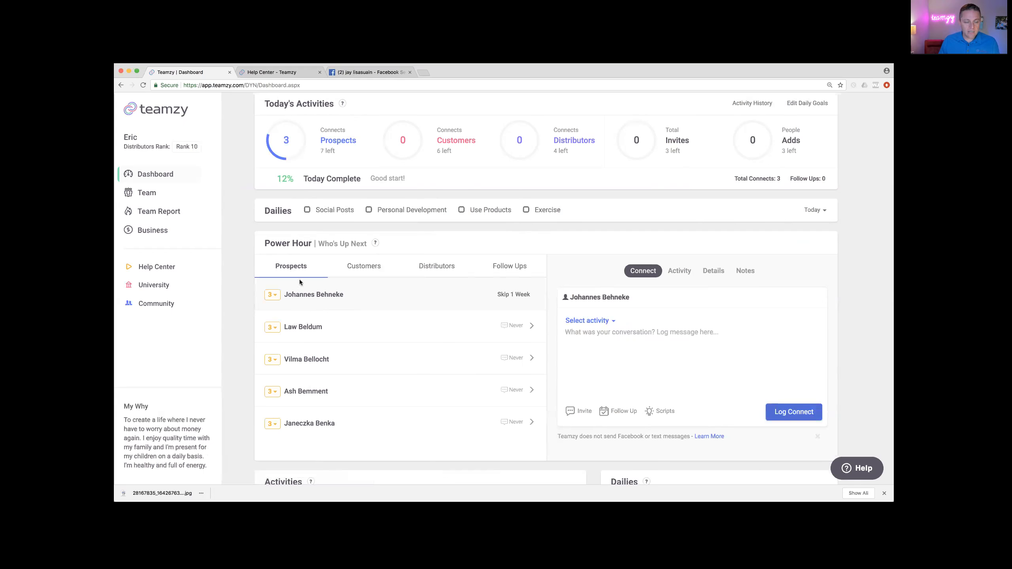
# Step: Show the Customers list in Power Hour and open Script Ideas for the top customer
pyautogui.click(370, 272)
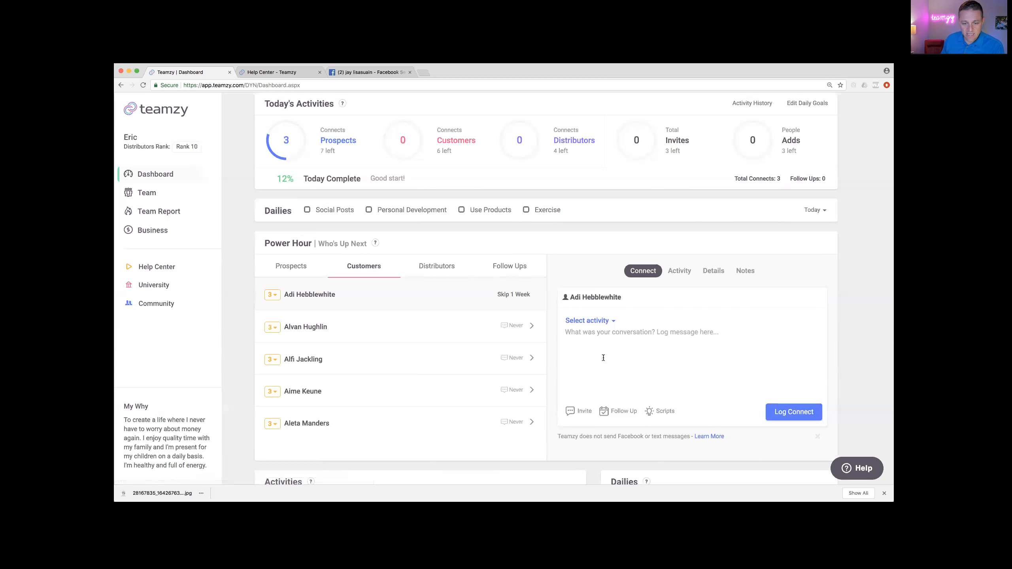
pyautogui.click(661, 412)
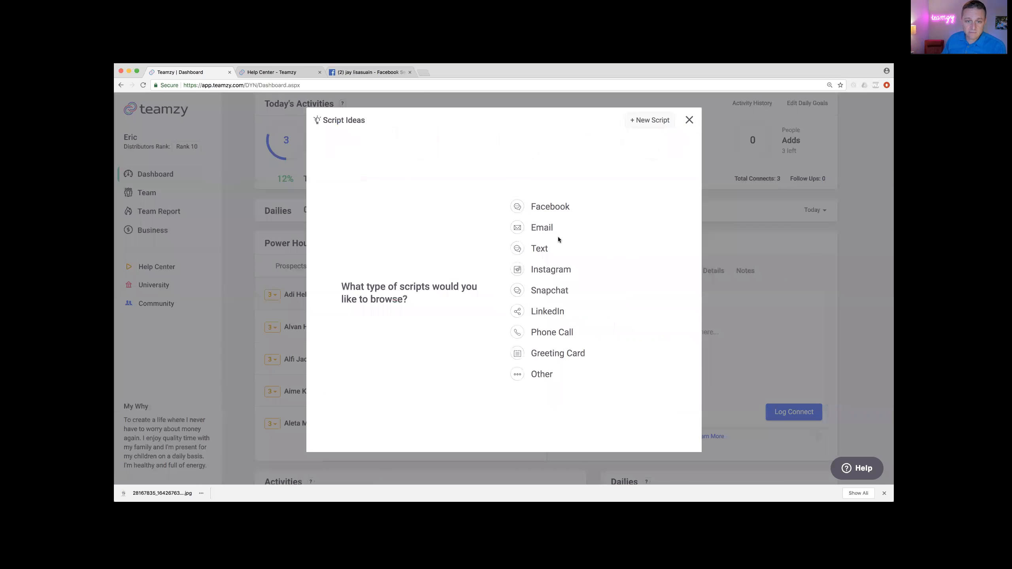
# Step: Copy the Facebook script 'Connect with a Customer or Distributor' from Script Ideas
pyautogui.click(549, 206)
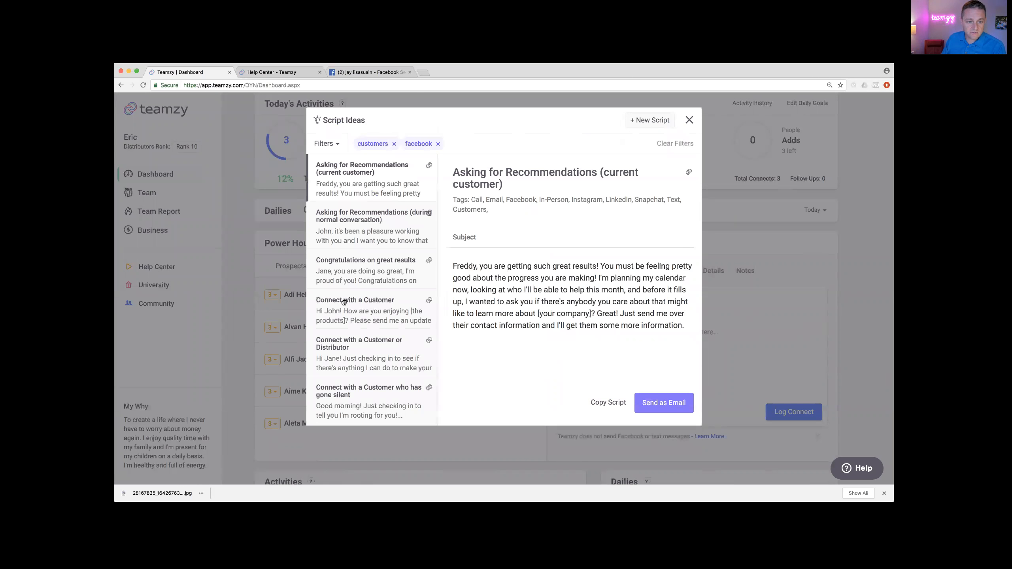
pyautogui.click(399, 319)
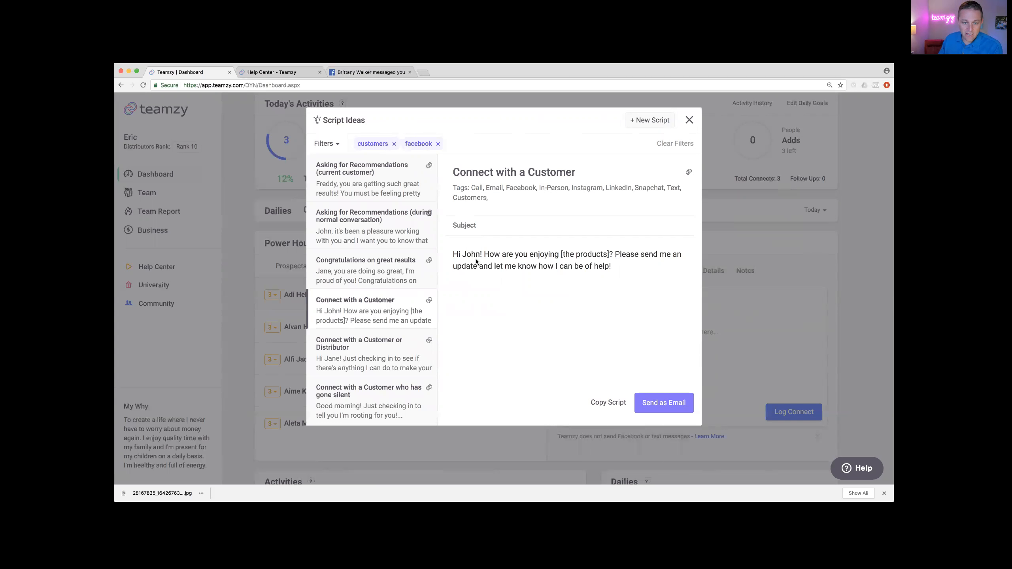
pyautogui.click(342, 346)
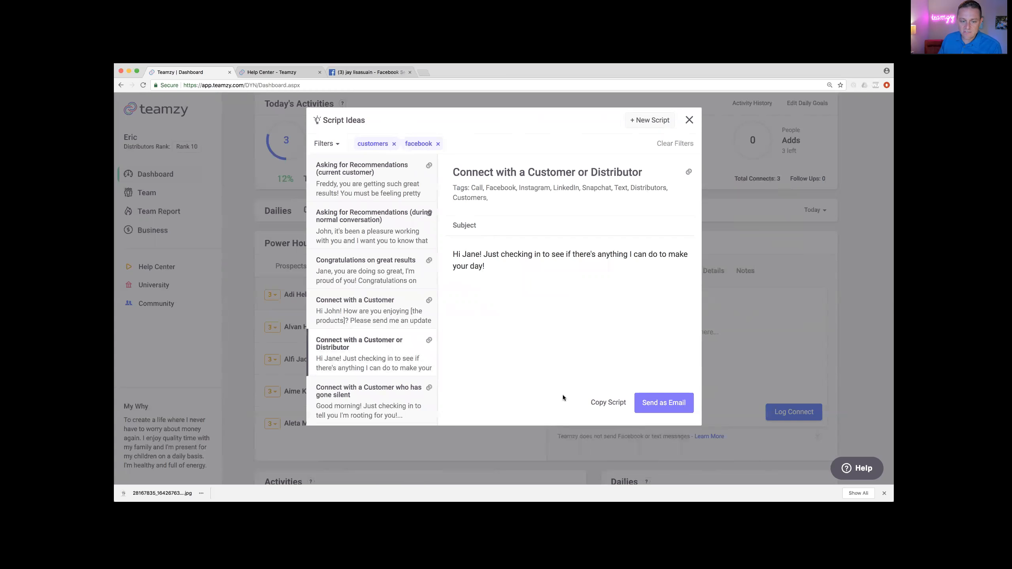
pyautogui.click(604, 402)
# Step: Paste the copied script and log it as a Facebook Message connect for the top customer
pyautogui.click(721, 352)
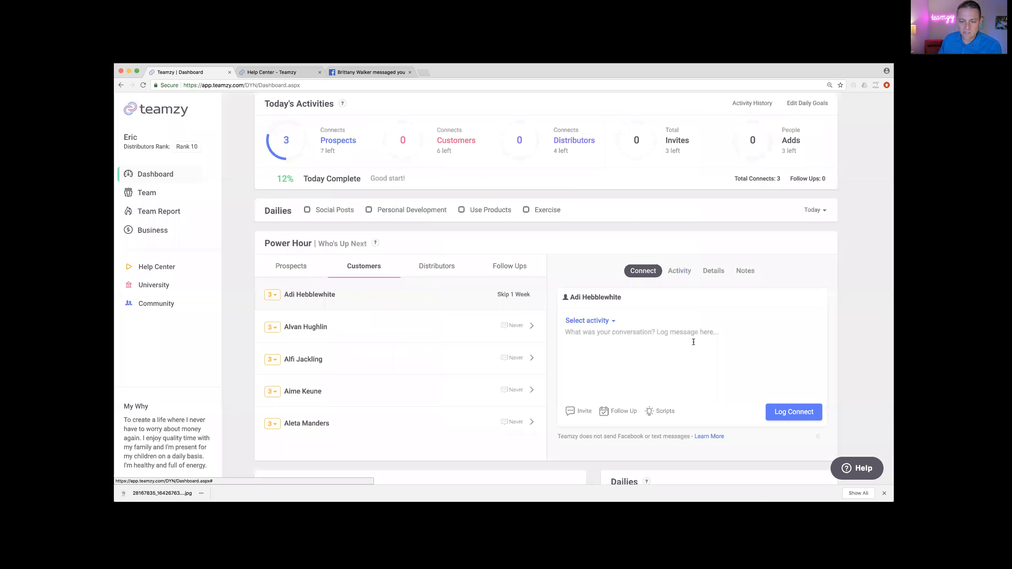
pyautogui.rightClick(599, 335)
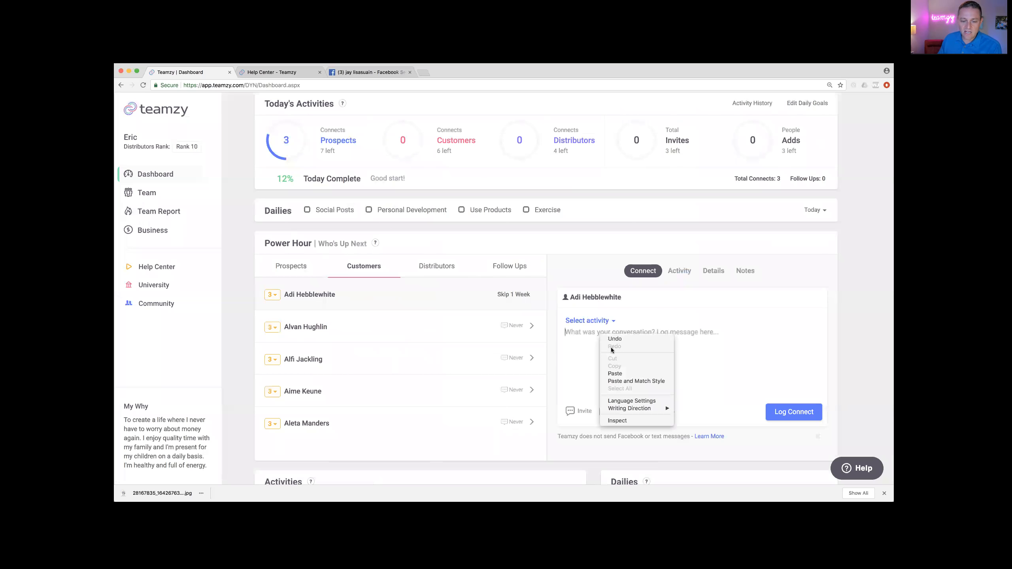
pyautogui.click(613, 373)
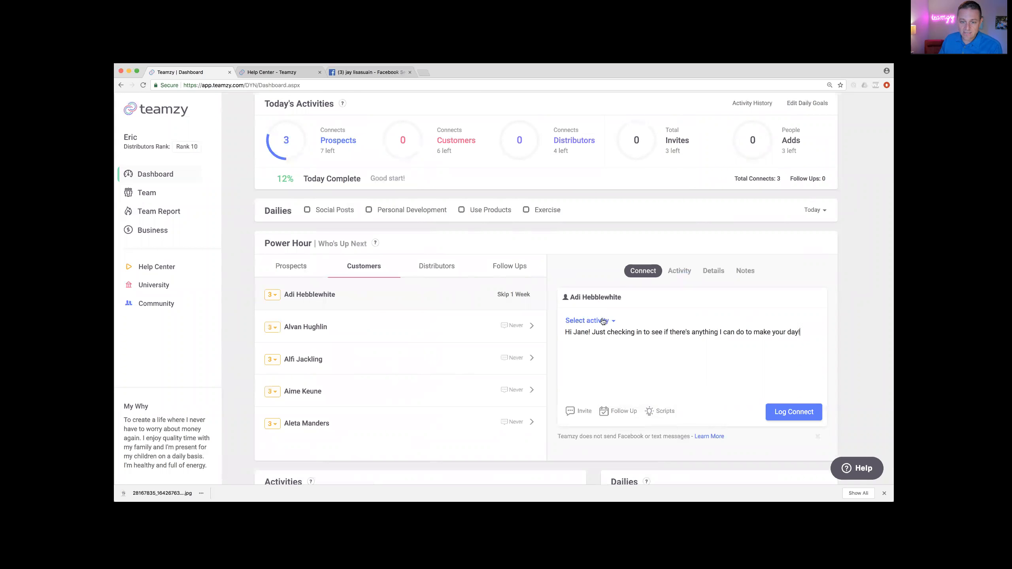
pyautogui.click(603, 322)
pyautogui.click(606, 347)
pyautogui.click(776, 411)
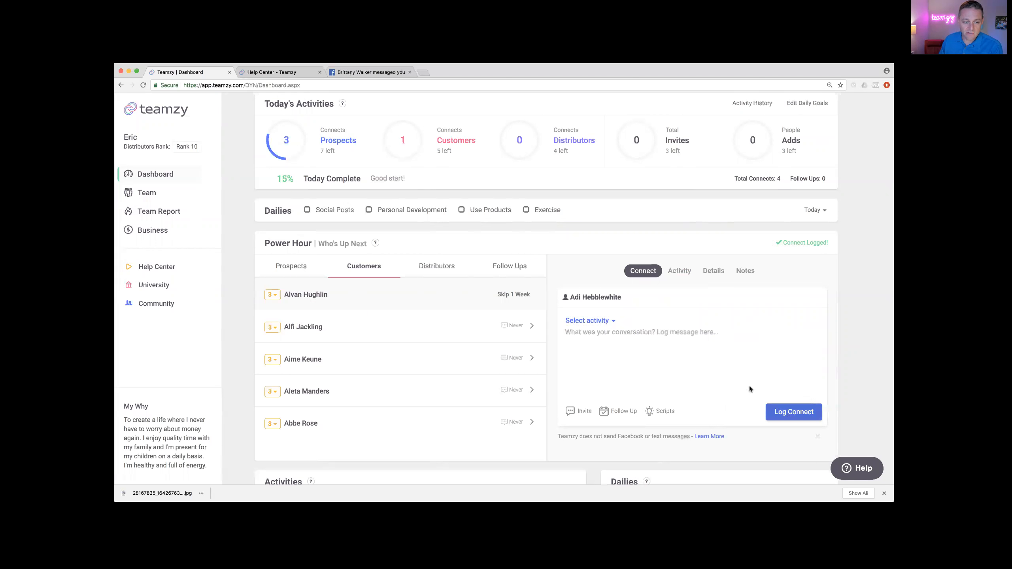
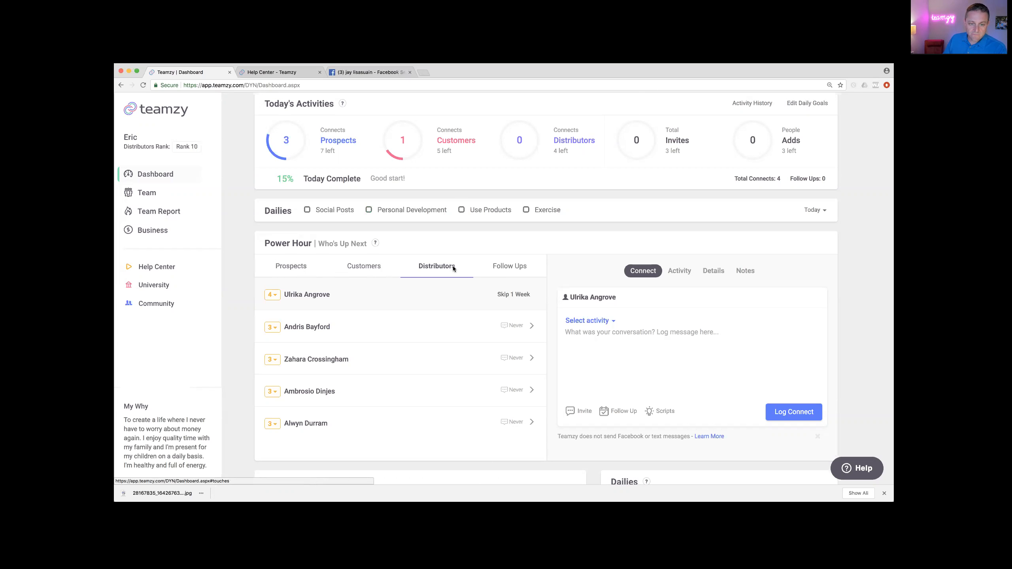
# Step: Switch Power Hour to the Follow Ups list, which shows zero follow-ups scheduled
pyautogui.click(512, 275)
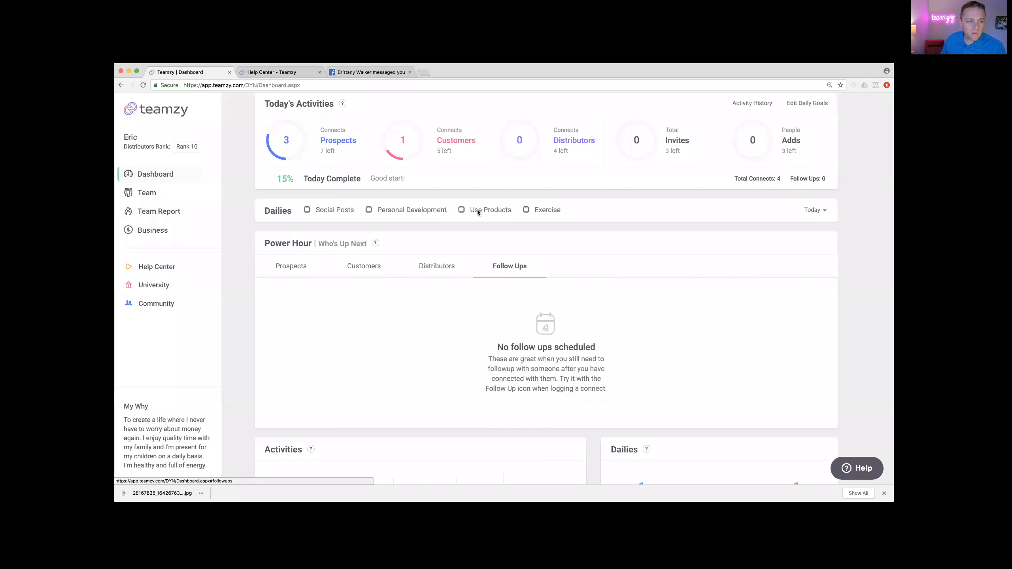
# Step: Return to the Dashboard to bring back the contact search and Power Hour Prospects list
pyautogui.click(155, 175)
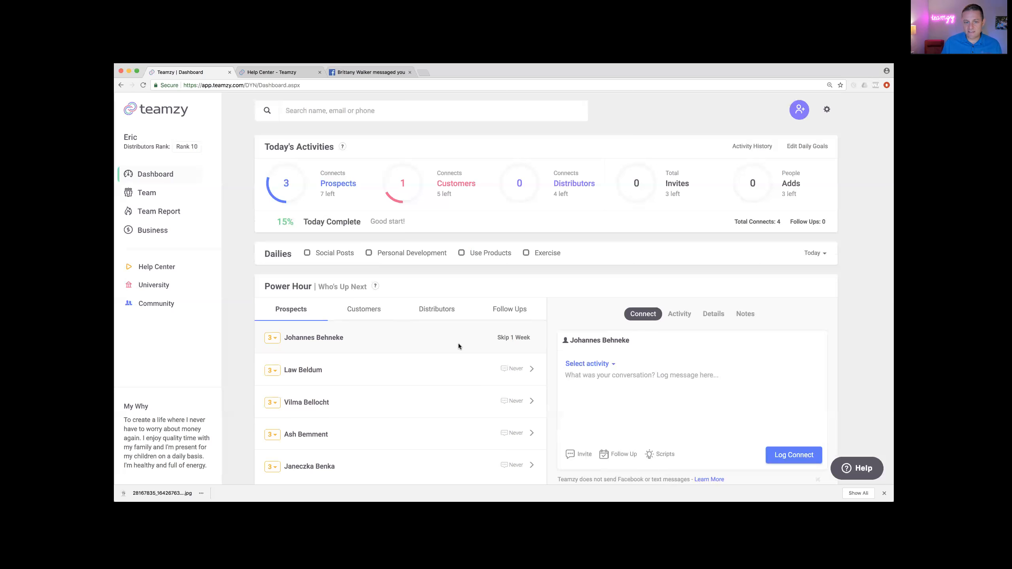
# Step: Search contacts by the prospect's first name, open their record, and begin logging a connect
pyautogui.moveTo(333, 169)
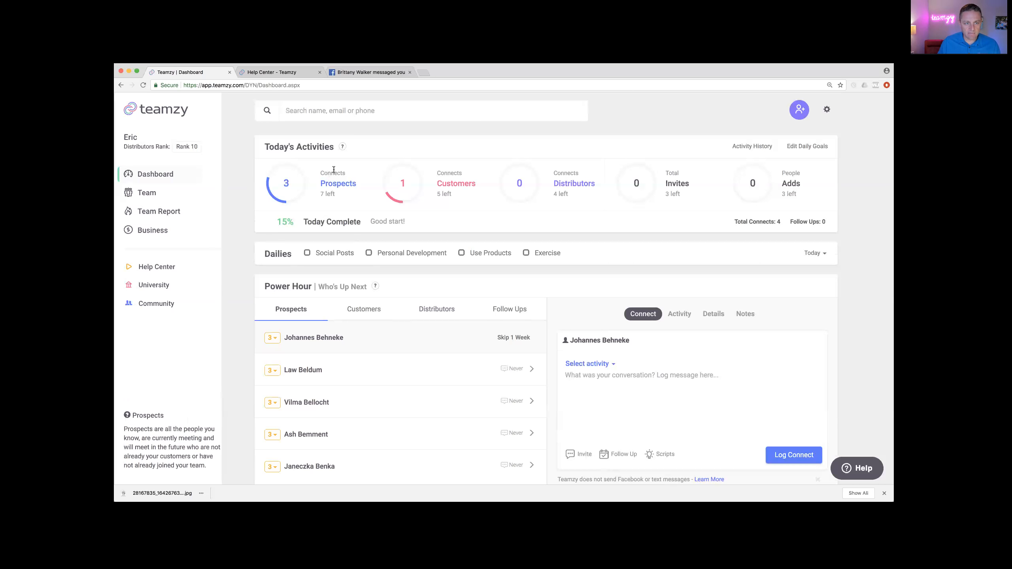
pyautogui.click(326, 112)
pyautogui.write('jay')
pyautogui.click(335, 132)
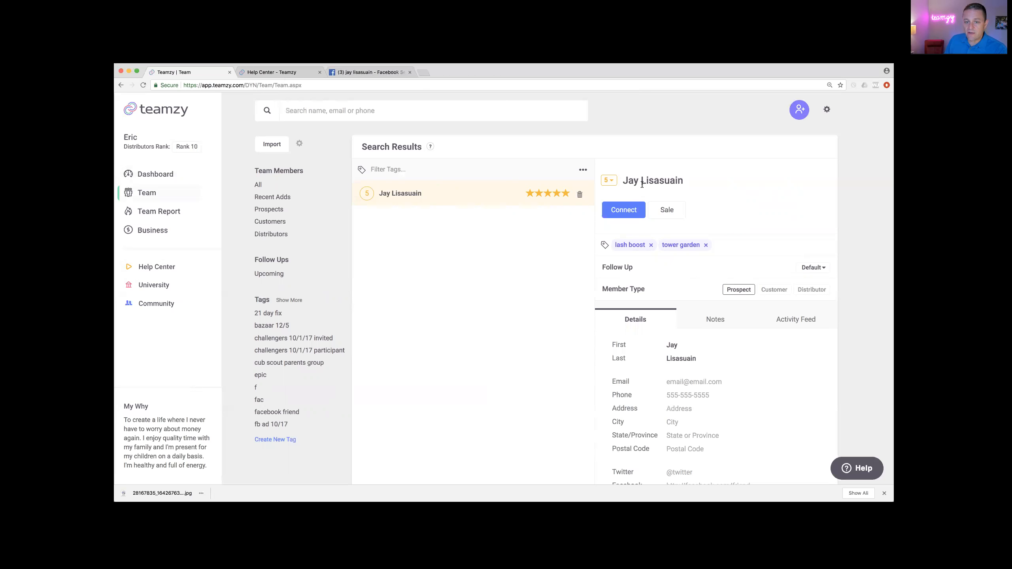
pyautogui.click(624, 212)
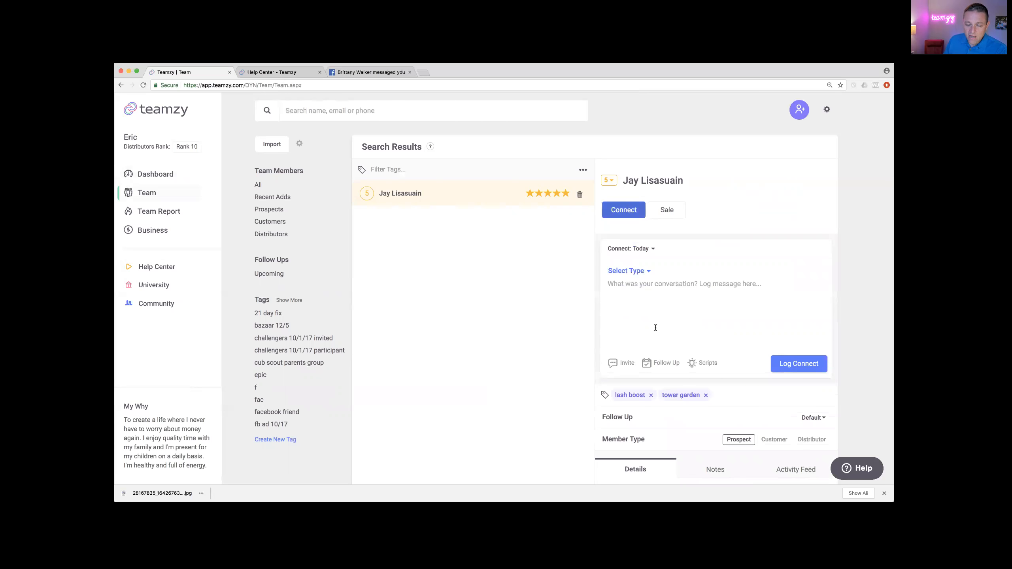
# Step: Log an Email connect noting 'event link' as an Opportunity Call invite, follow-up set to Tomorrow
pyautogui.click(624, 365)
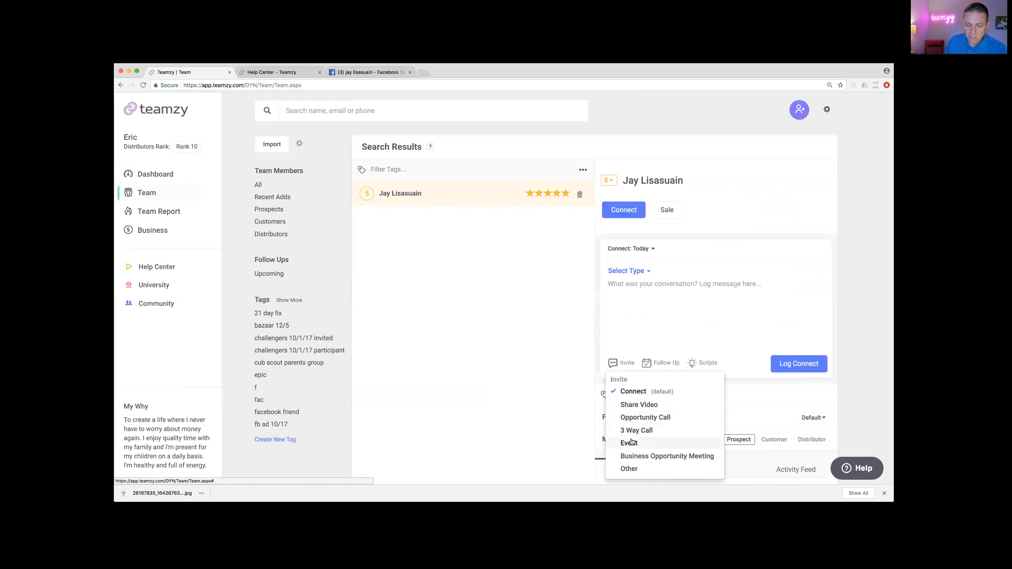
pyautogui.click(634, 419)
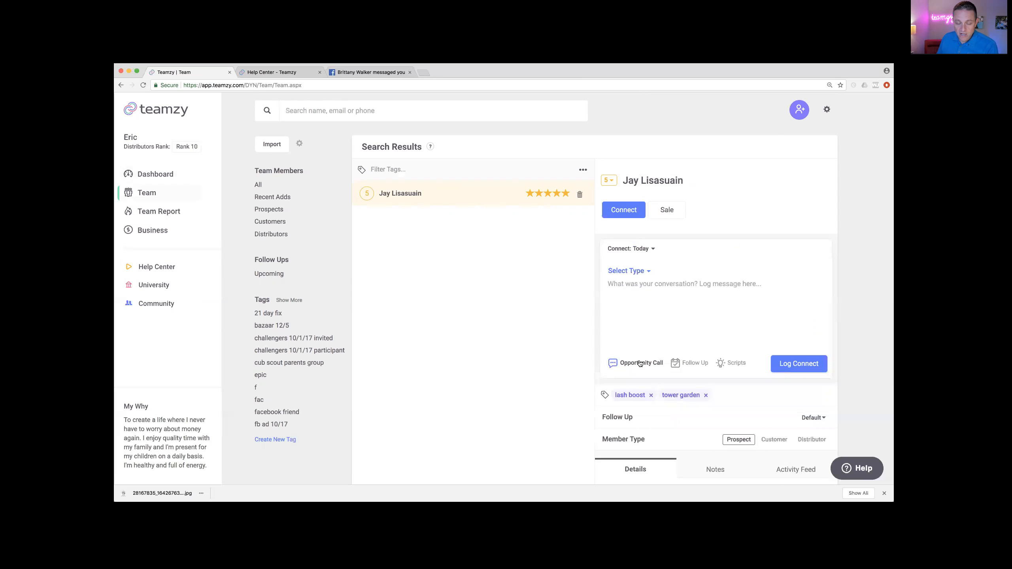
pyautogui.click(637, 273)
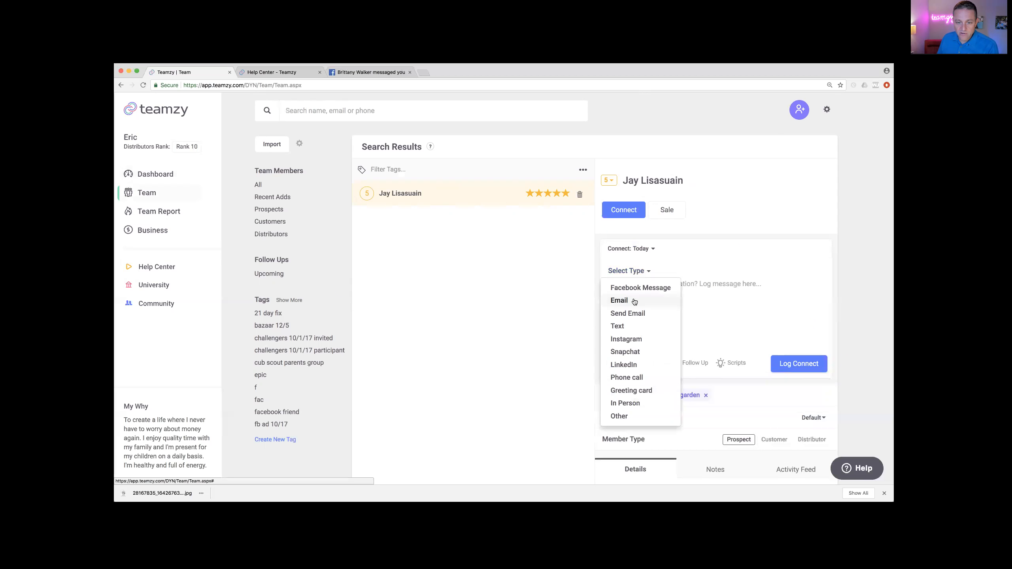
pyautogui.click(620, 300)
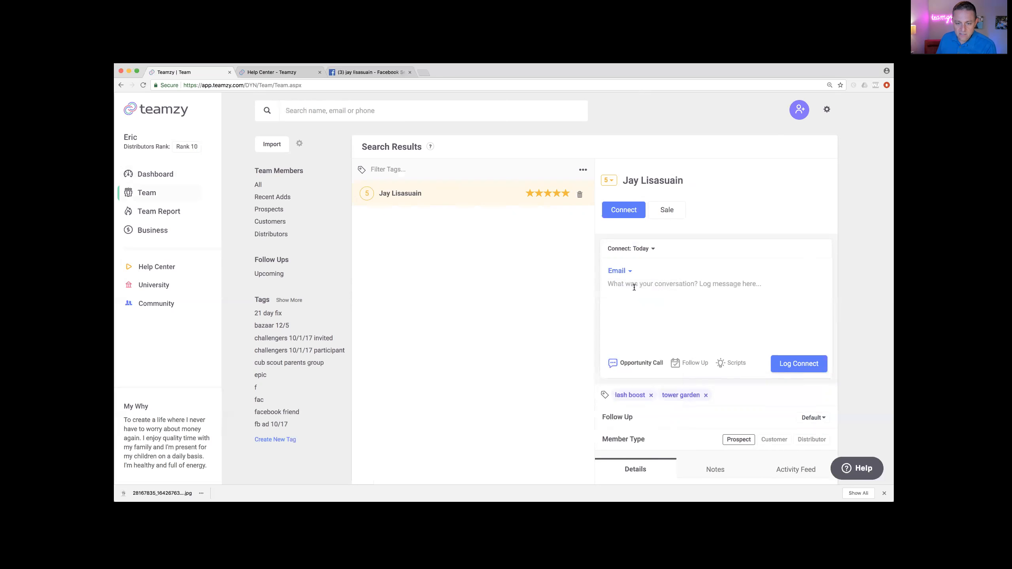
pyautogui.write('event link')
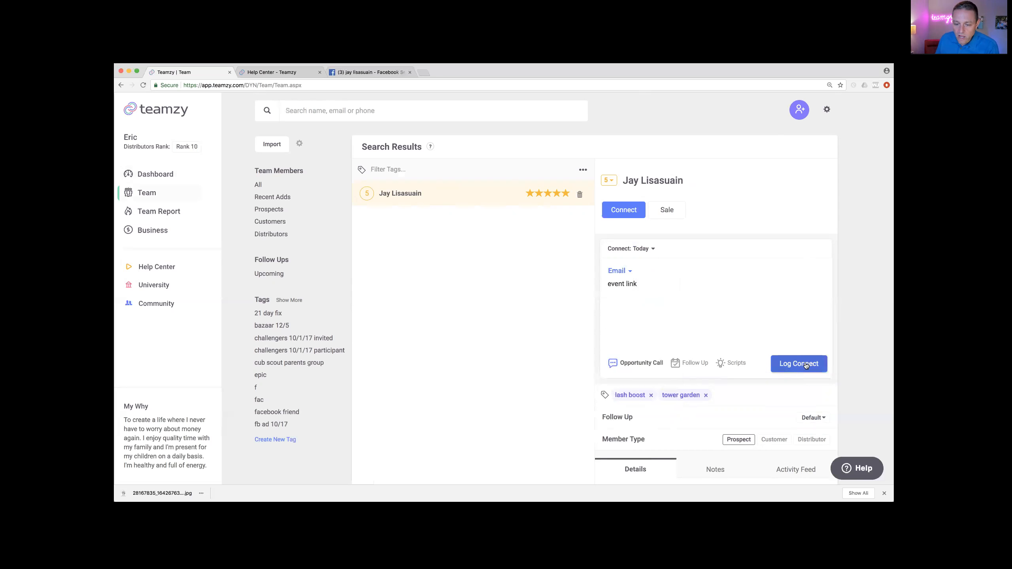
pyautogui.click(689, 367)
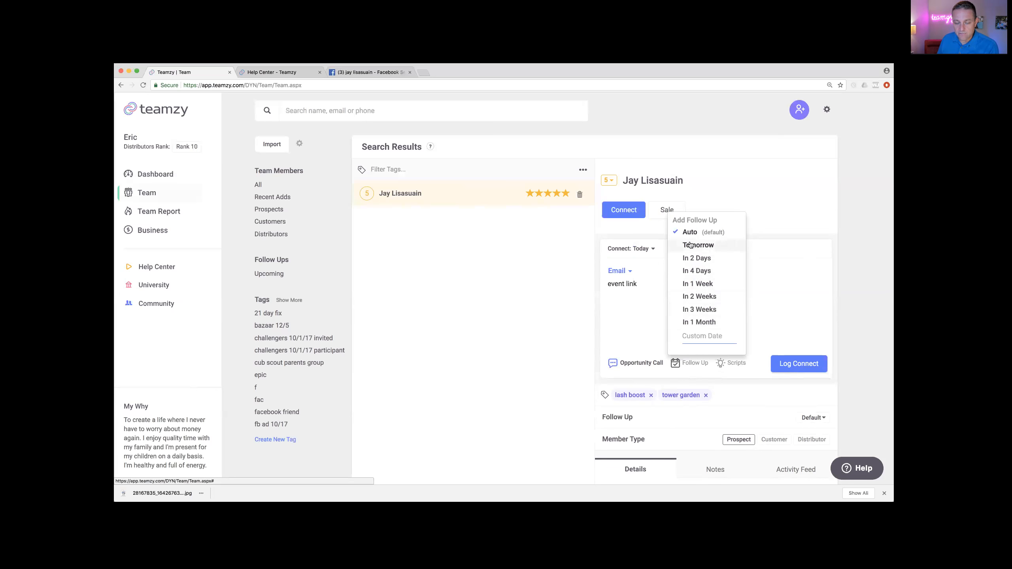
pyautogui.click(691, 245)
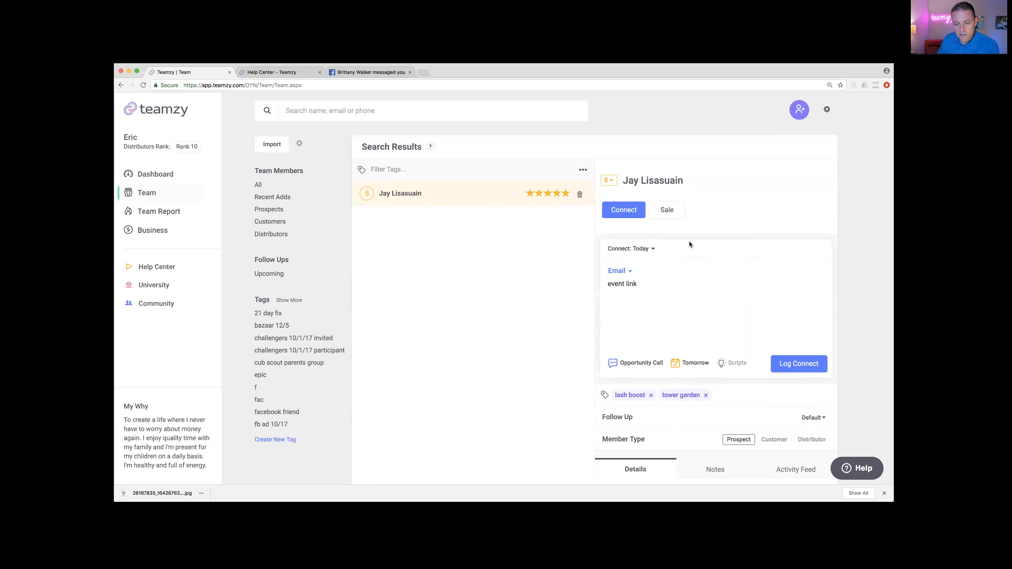
pyautogui.click(800, 364)
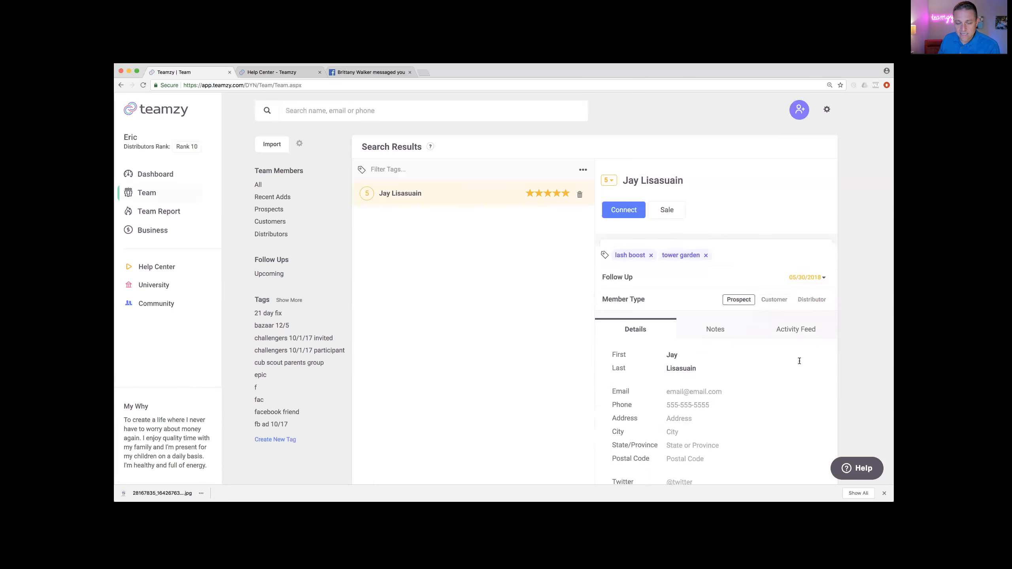
# Step: Review the prospect's activity, then view Power Hour Follow Ups listing them due tomorrow
pyautogui.click(788, 321)
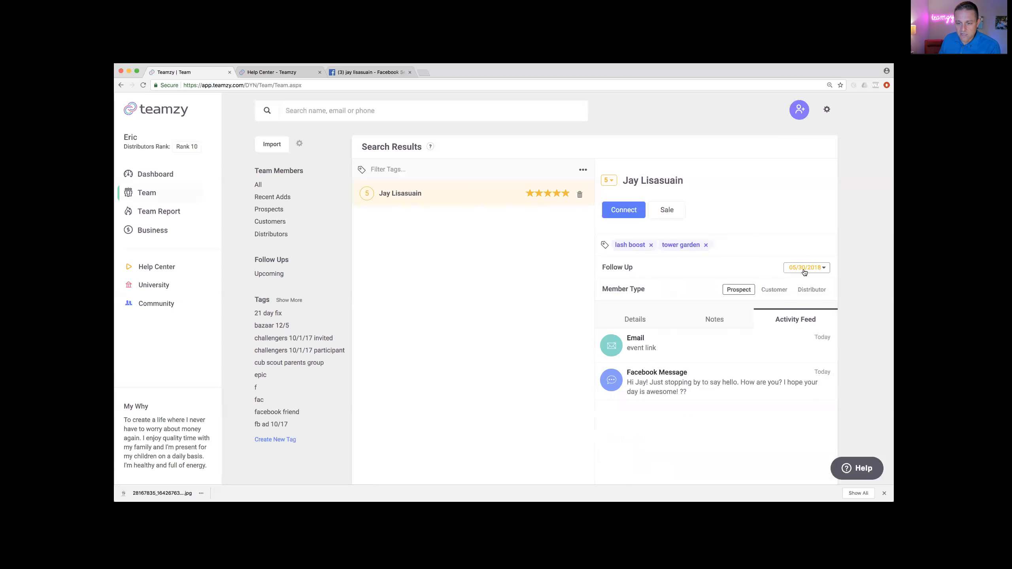
pyautogui.click(156, 171)
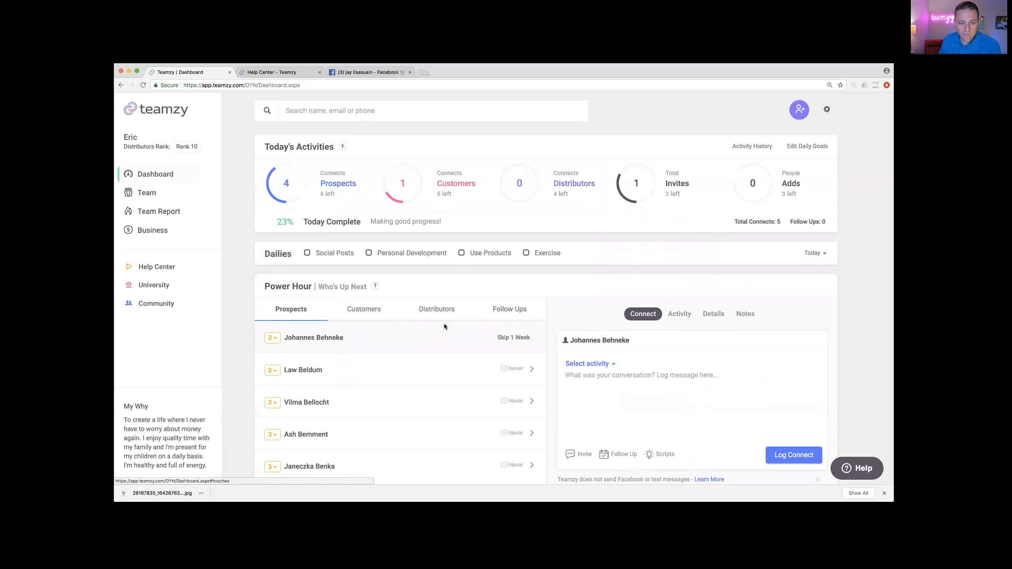
pyautogui.click(509, 311)
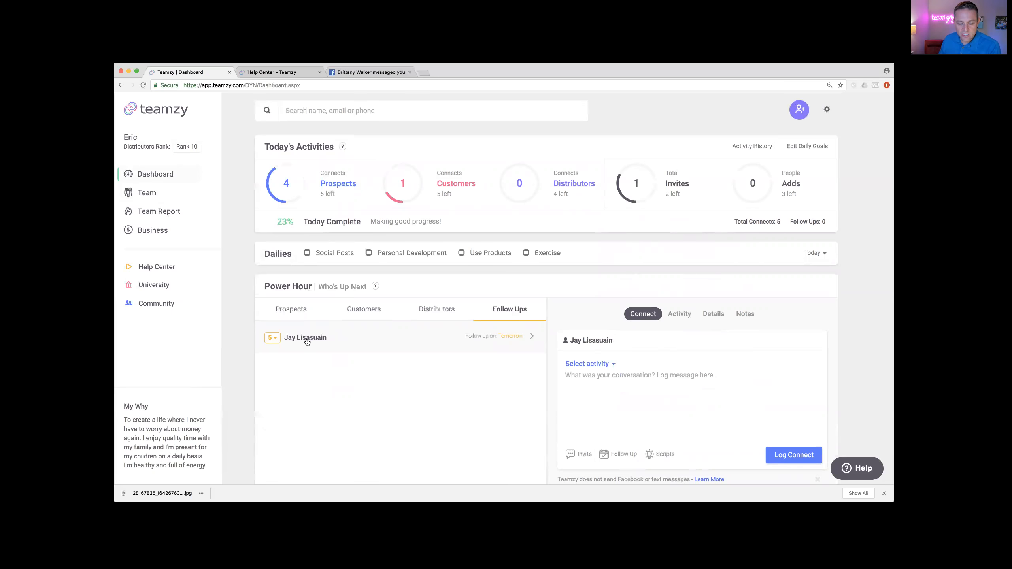
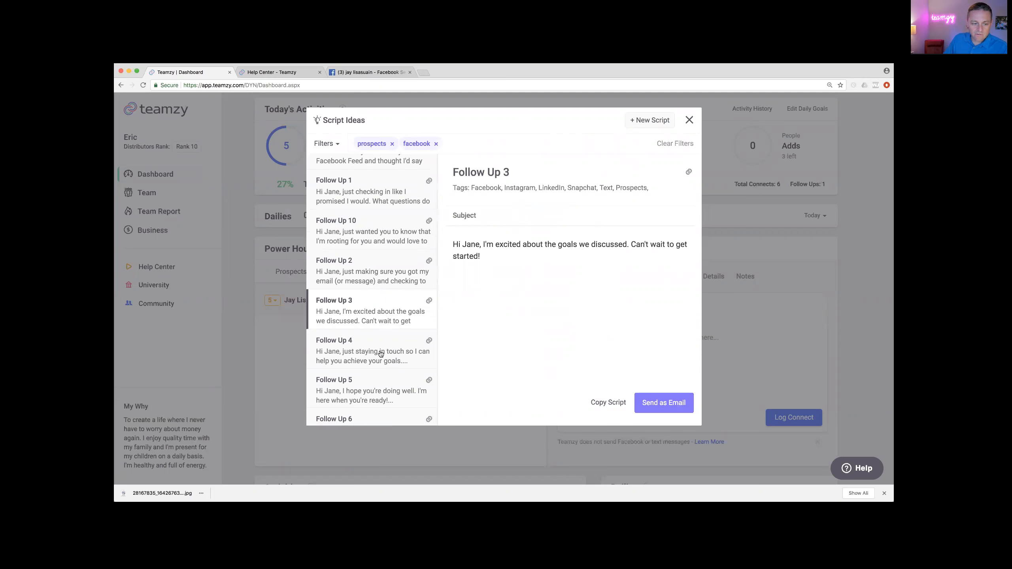
# Step: Preview the Follow Up 5, 6 and 7 scripts, then close the Script Ideas window
pyautogui.scroll(-3, 380, 353)
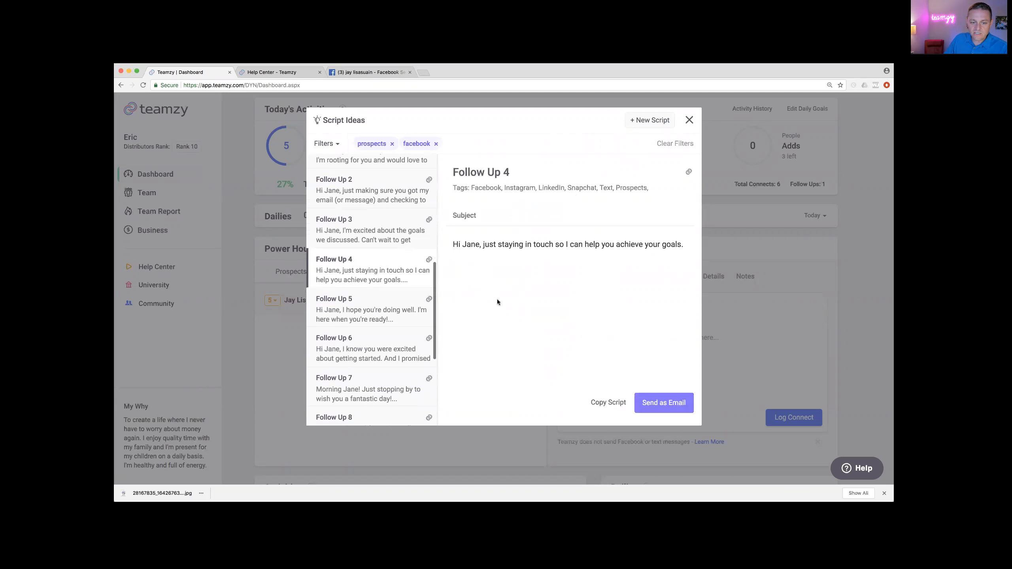
pyautogui.click(377, 323)
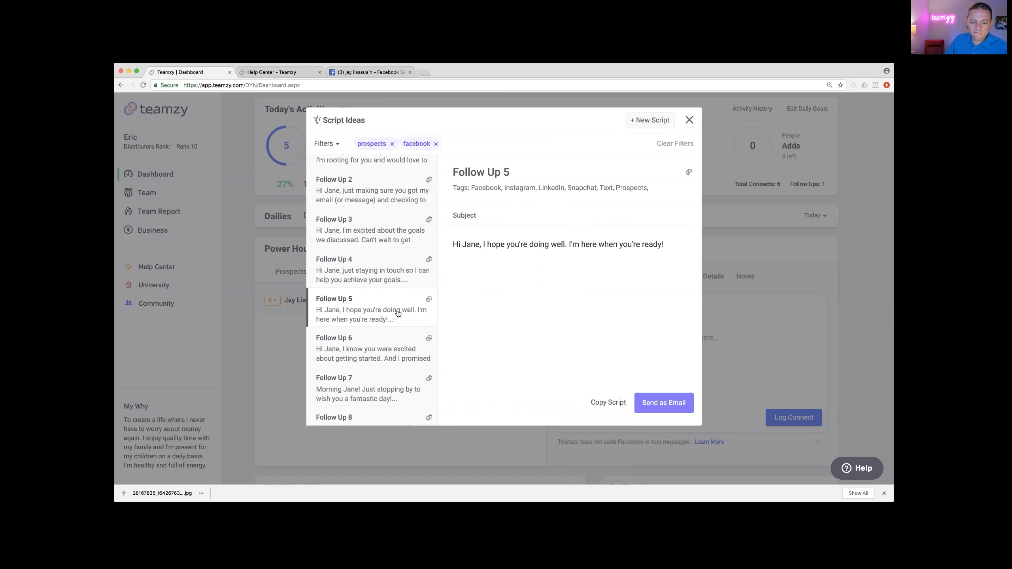
pyautogui.scroll(-5, 398, 314)
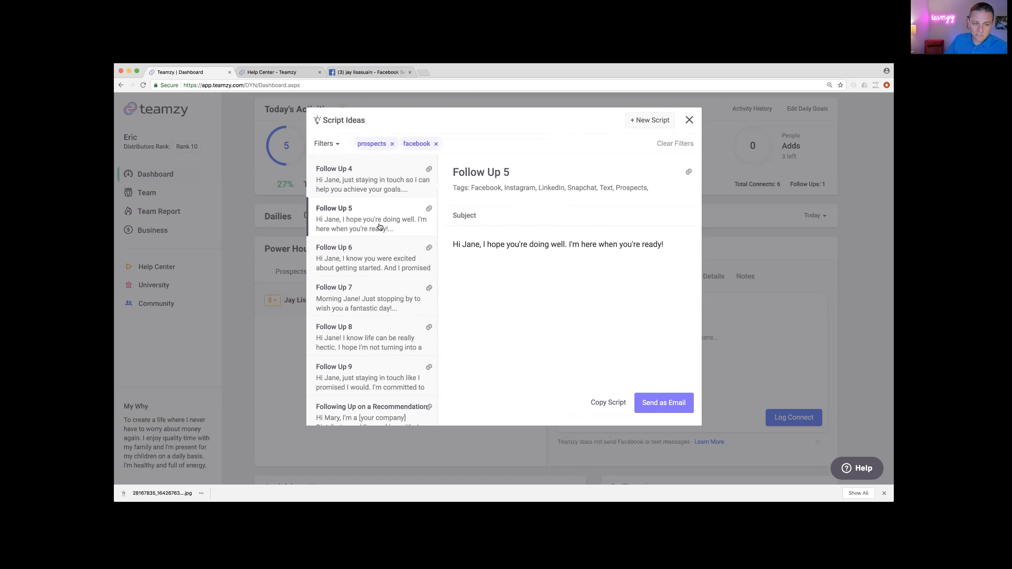
pyautogui.click(367, 254)
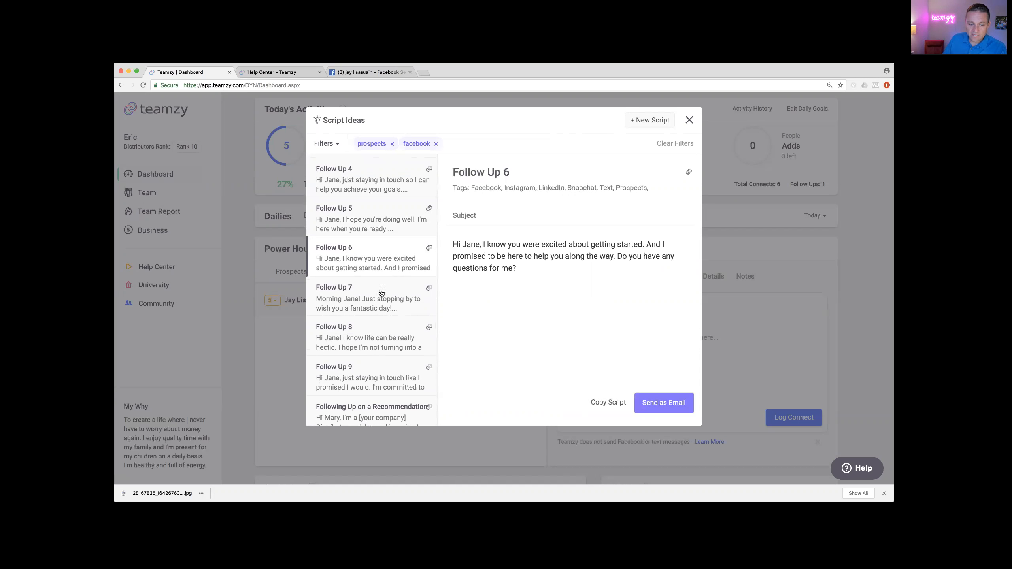
pyautogui.click(403, 302)
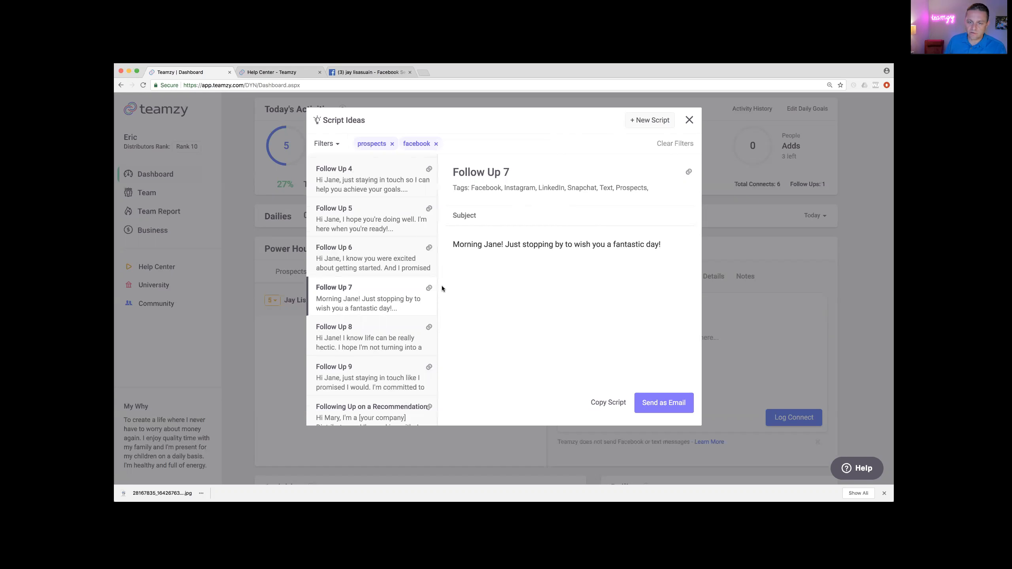
pyautogui.click(690, 120)
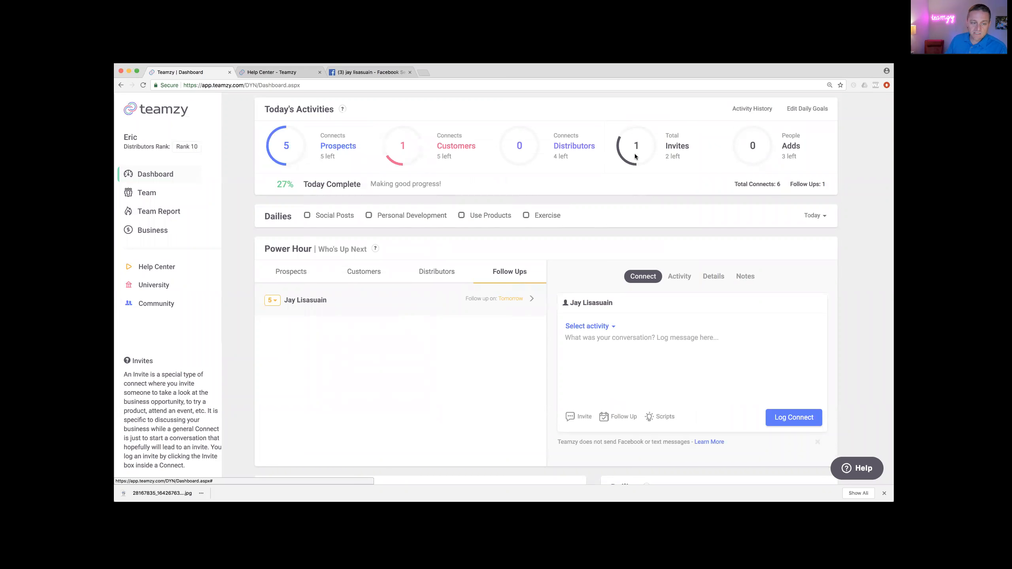
# Step: Reload the dashboard and search the contact's first name to open their record
pyautogui.scroll(2, 397, 324)
pyautogui.scroll(1, 397, 324)
pyautogui.click(167, 176)
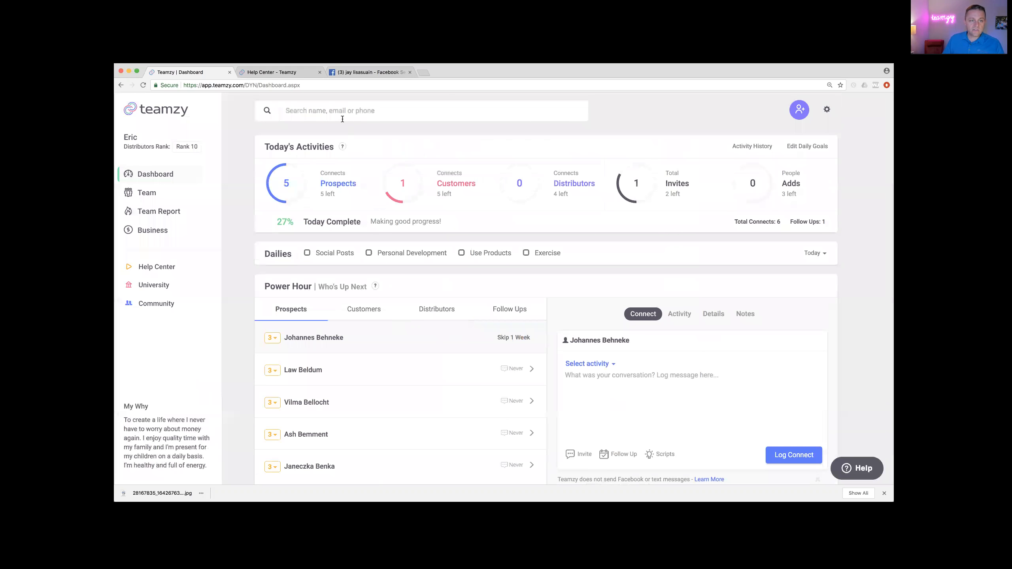
pyautogui.write('jay')
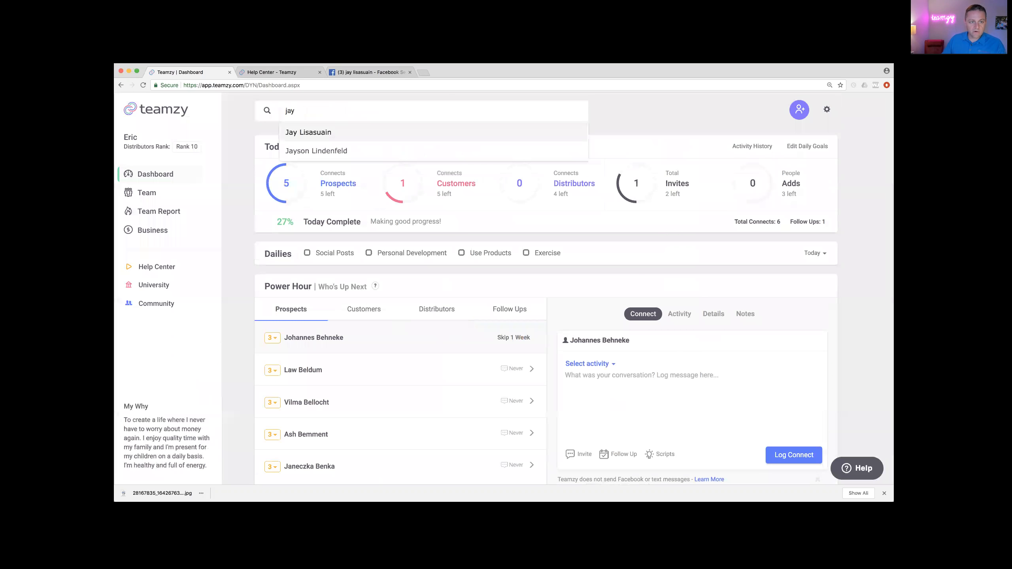
pyautogui.click(335, 132)
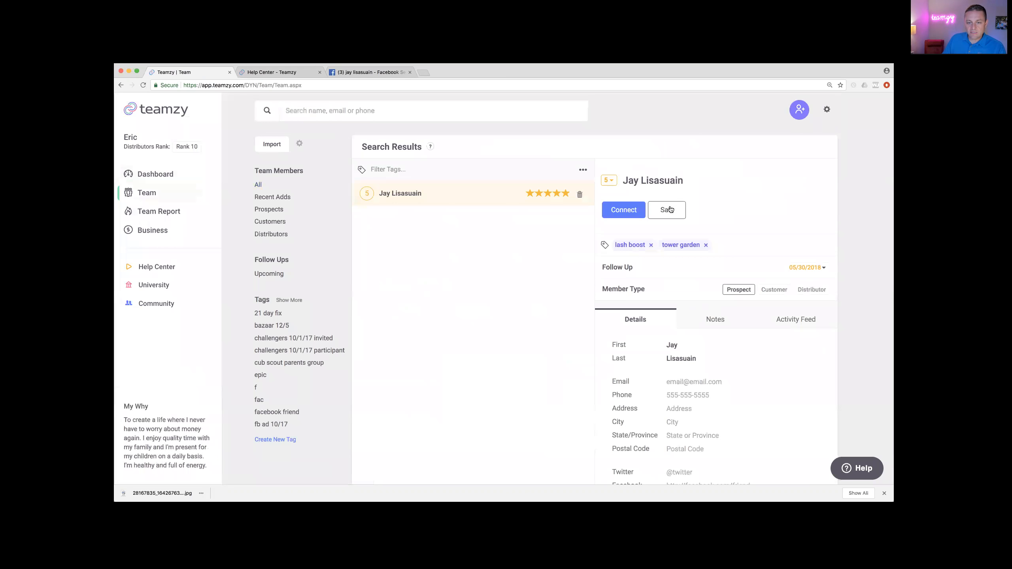
# Step: Log a sale of type Distributor Kit on the contact's record and save it
pyautogui.click(670, 209)
pyautogui.click(649, 254)
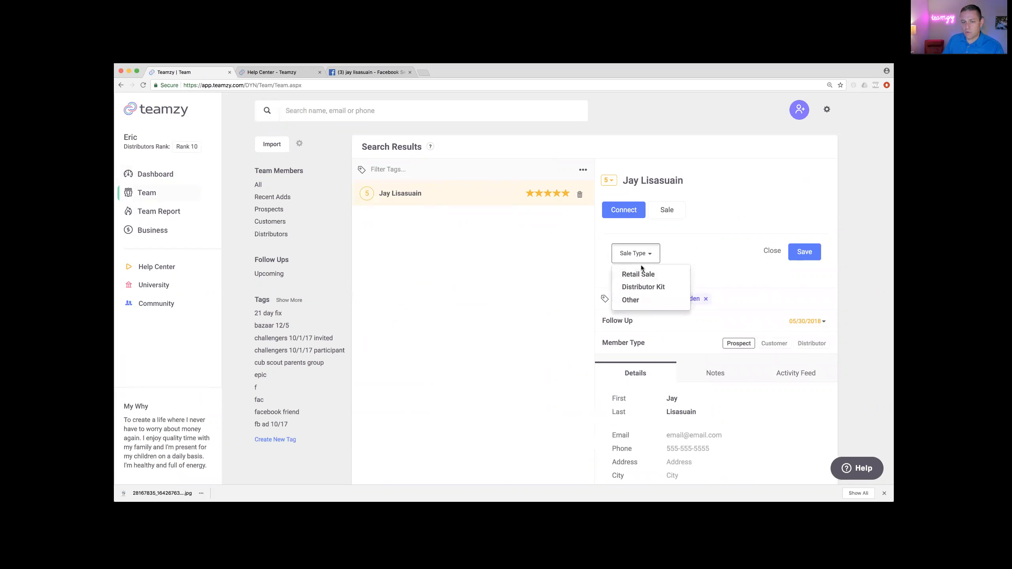
pyautogui.click(642, 287)
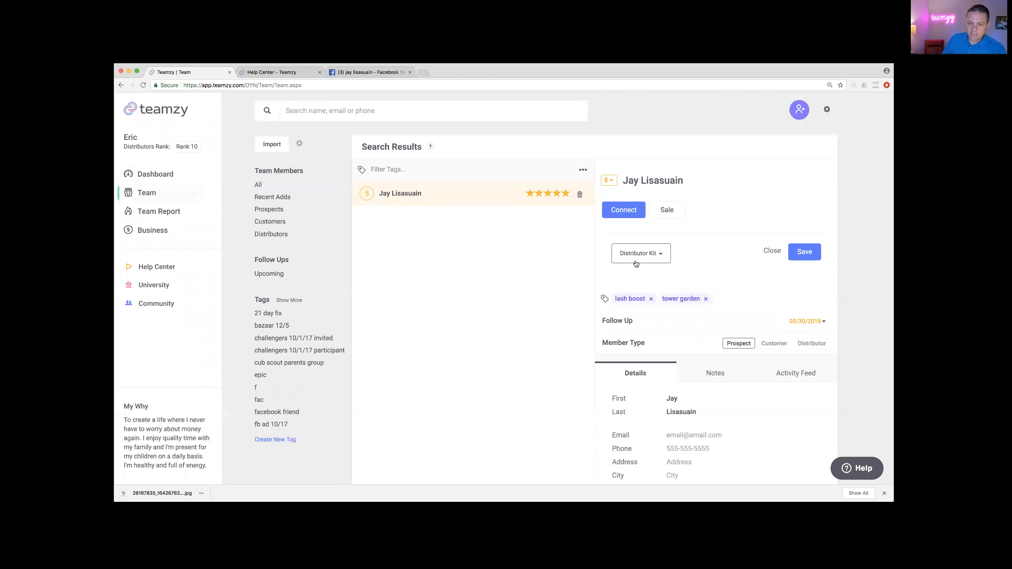
pyautogui.click(805, 253)
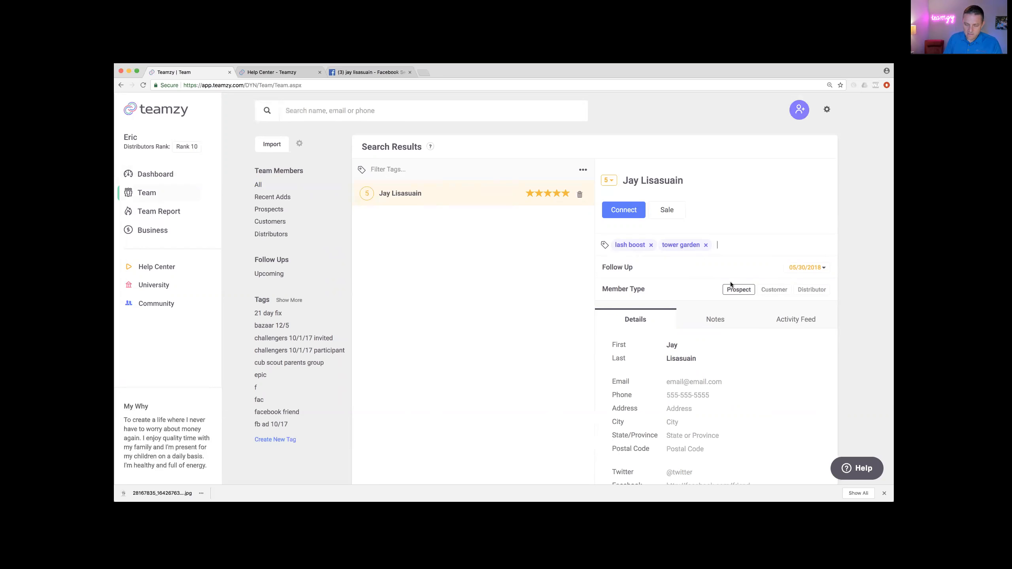
# Step: Add the 'challenge pack' tag to the contact
pyautogui.write('challegn')
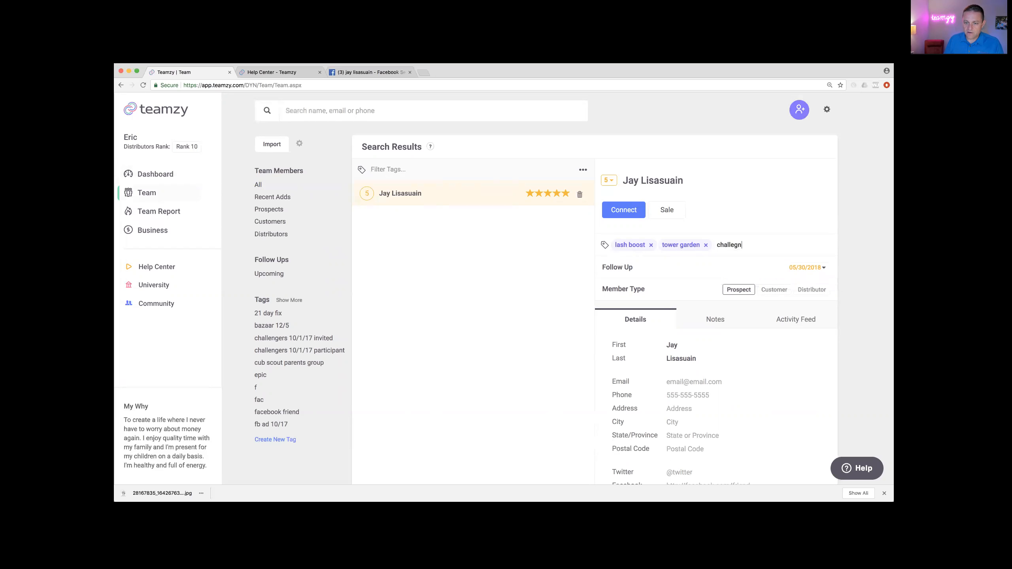
pyautogui.write('nger')
pyautogui.press('BackSpace')
pyautogui.press('BackSpace')
pyautogui.write('pack')
pyautogui.press('Return')
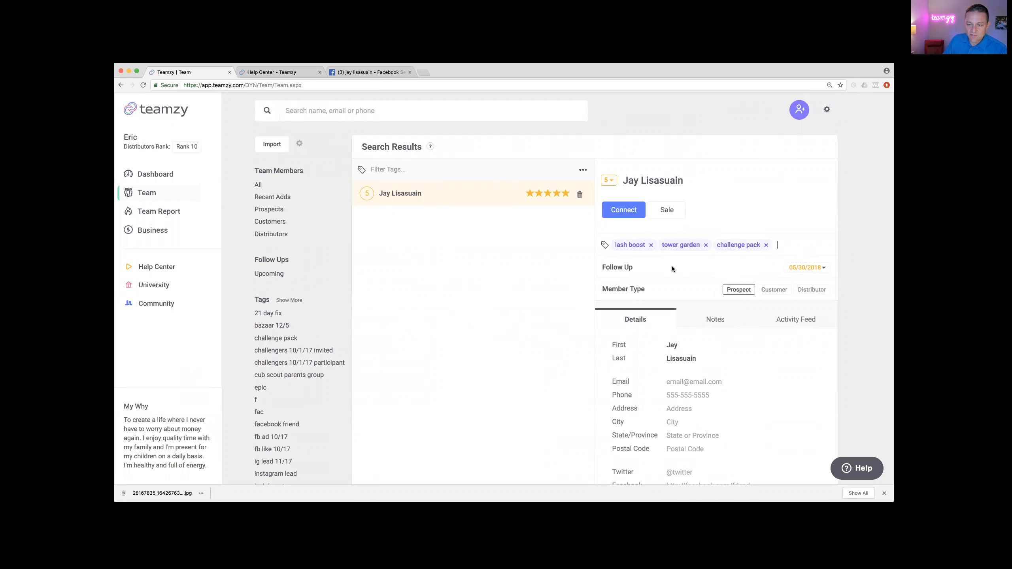
# Step: Set Member Type to Distributor and Distributor Type to Personally Sponsored
pyautogui.scroll(-1, 669, 267)
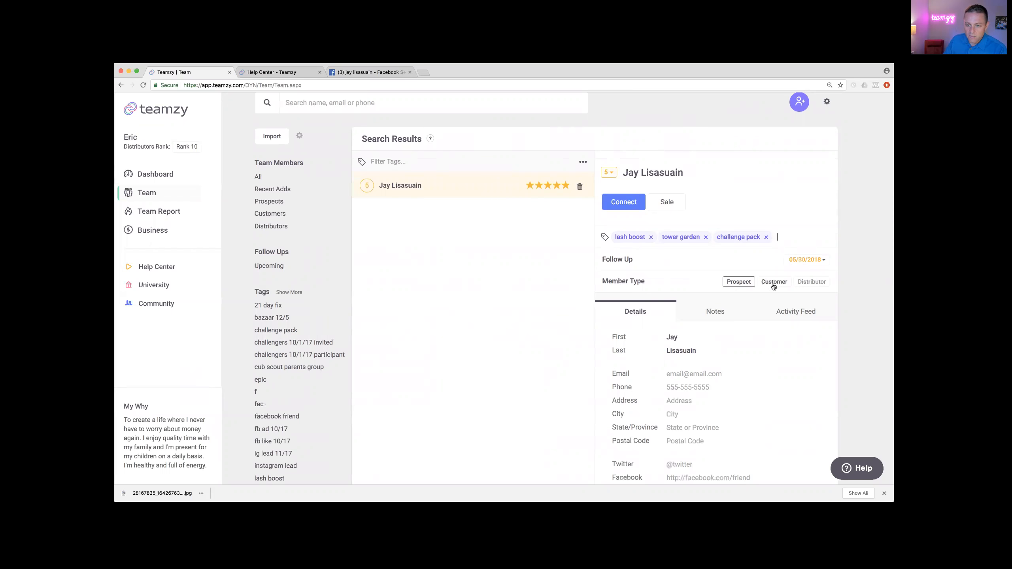
pyautogui.click(812, 282)
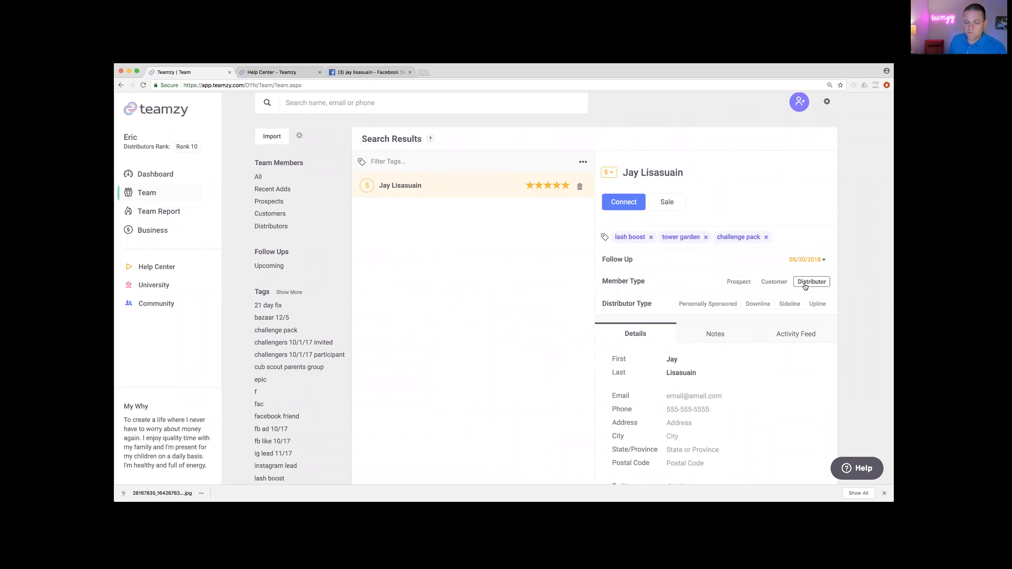
pyautogui.click(704, 305)
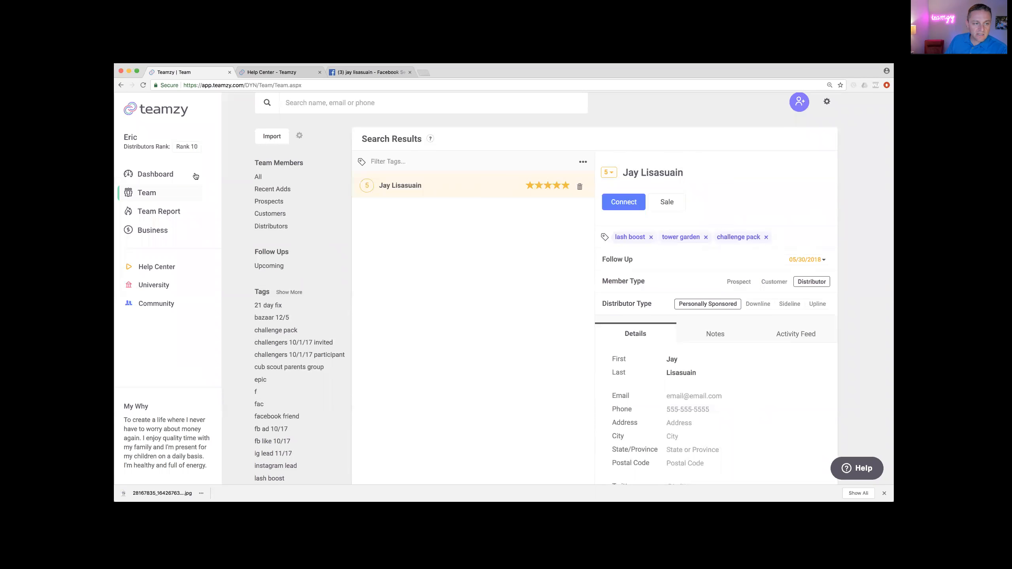
# Step: Delete the top prospect from the dashboard's Power Hour prospects list, then go to Team
pyautogui.click(171, 174)
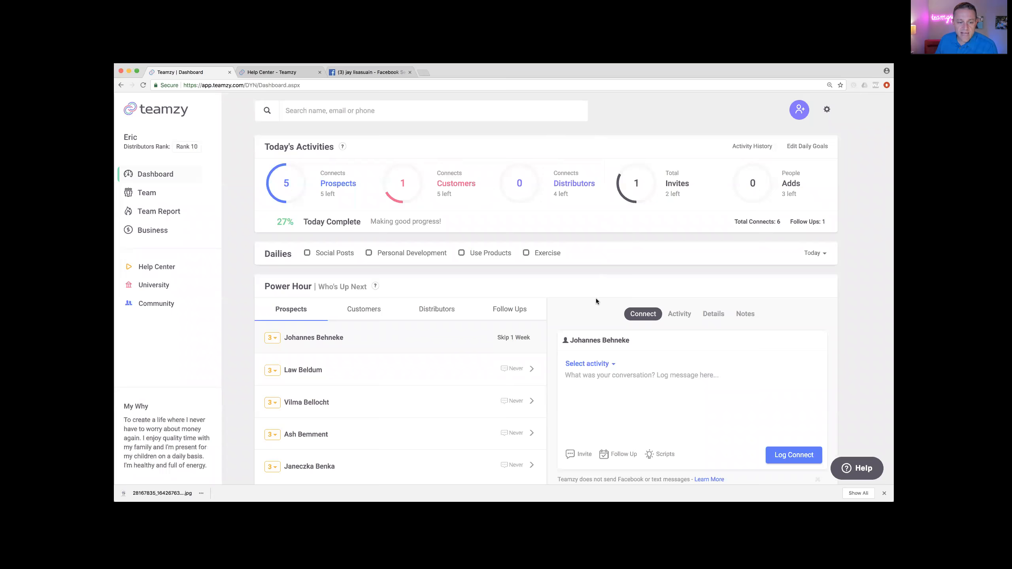
pyautogui.scroll(-2, 597, 301)
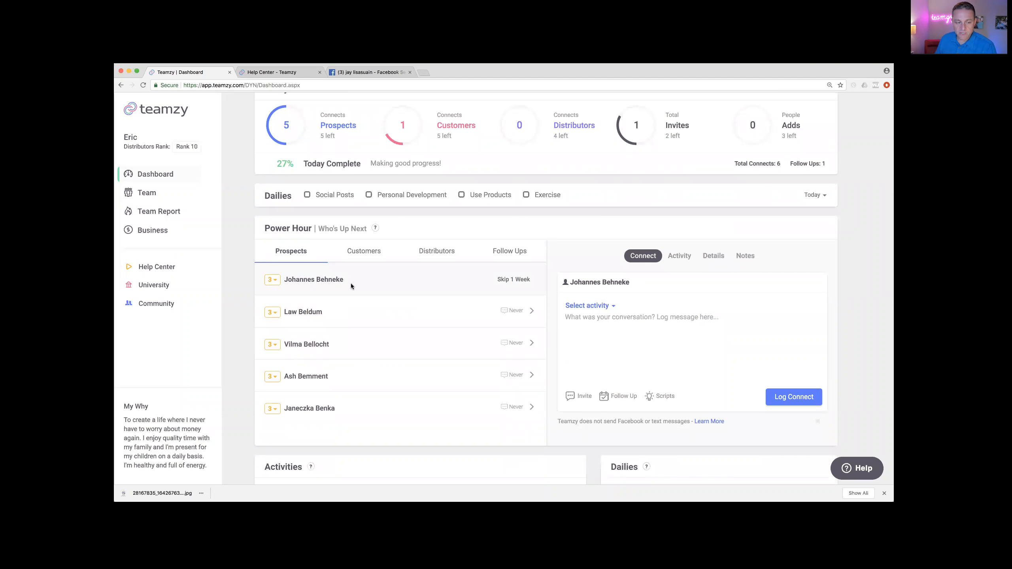
pyautogui.click(273, 281)
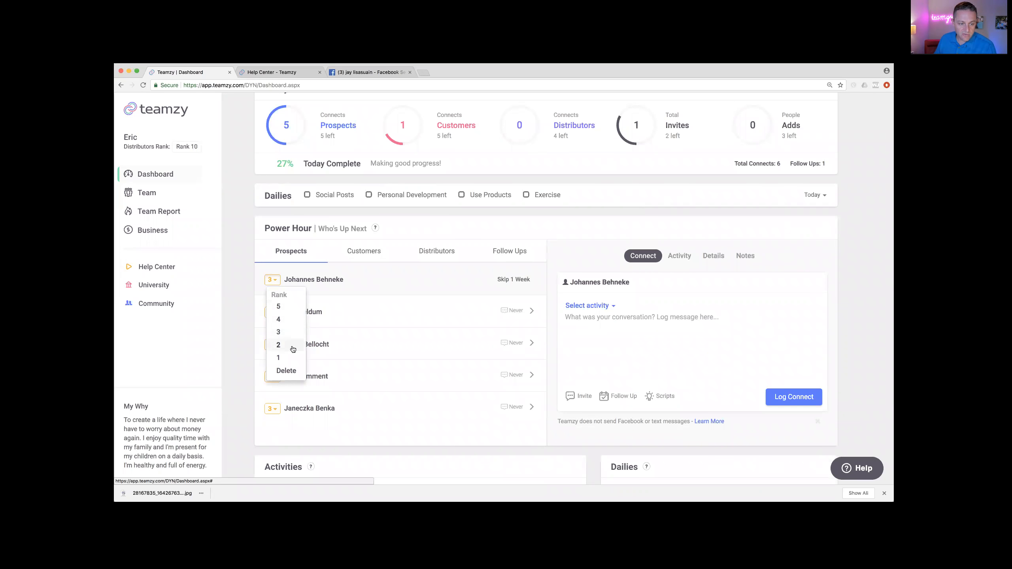
pyautogui.click(288, 372)
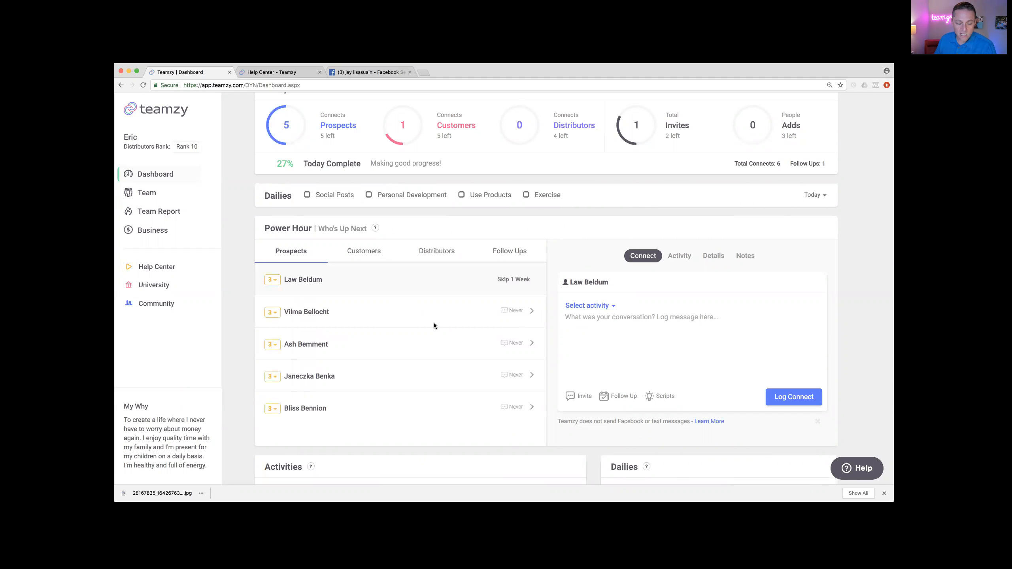
pyautogui.click(152, 194)
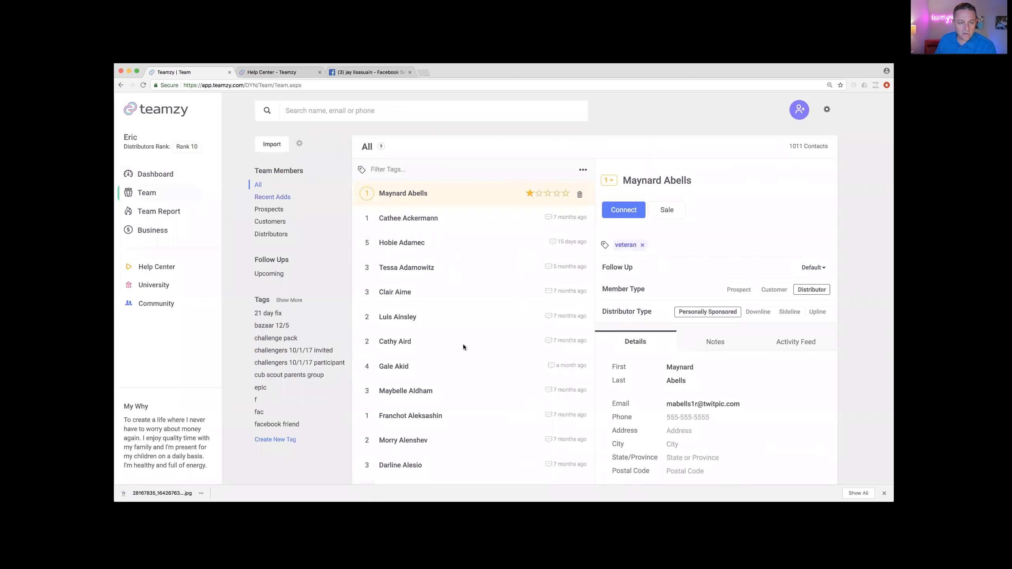
# Step: Open the contact's details from the All list and bring up its Delete? confirmation
pyautogui.scroll(-5, 456, 370)
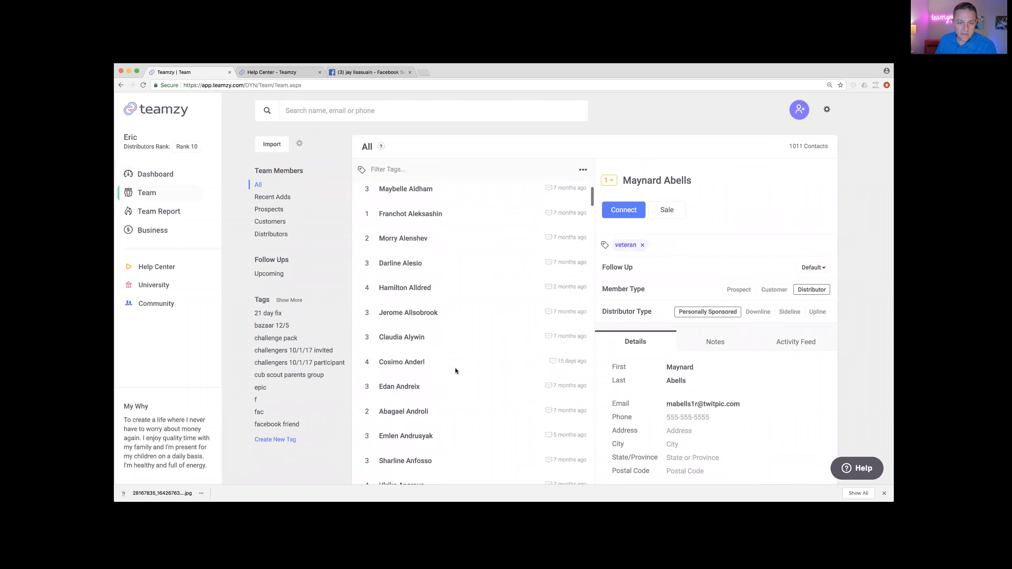
pyautogui.click(414, 341)
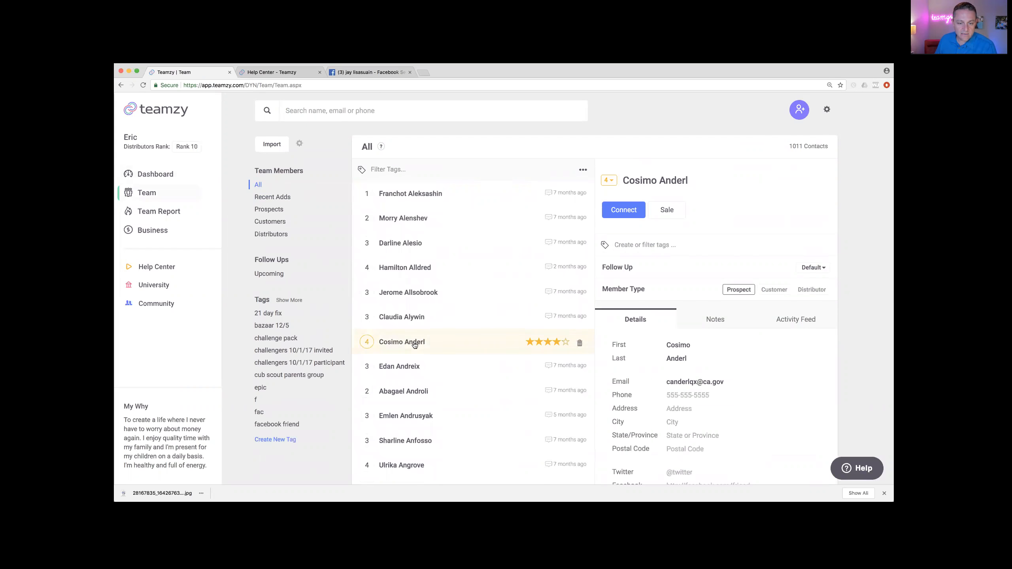
pyautogui.scroll(-1, 414, 342)
pyautogui.click(580, 265)
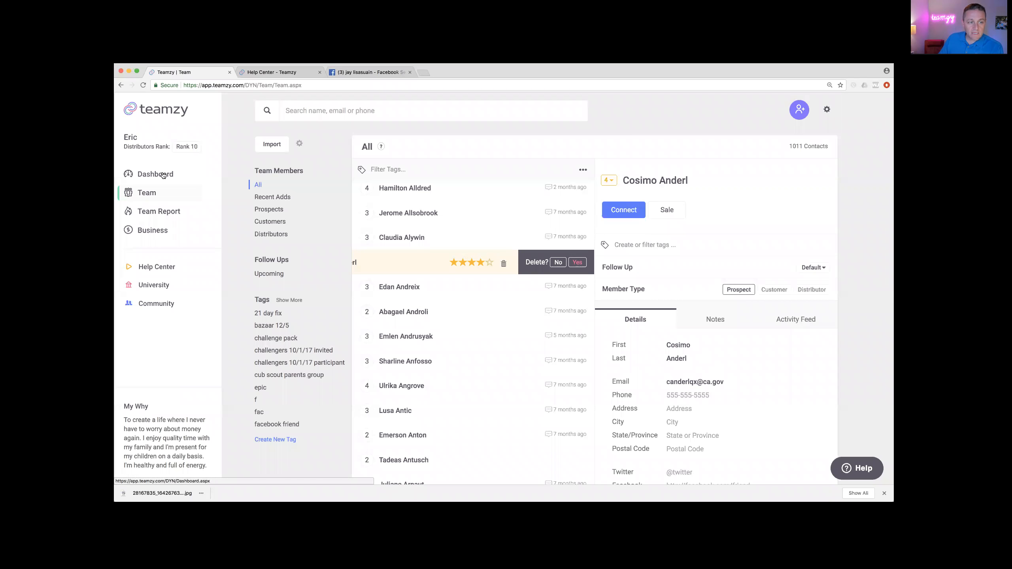
# Step: Return to the Teamzy dashboard, then switch to the contact's Facebook search results
pyautogui.click(163, 176)
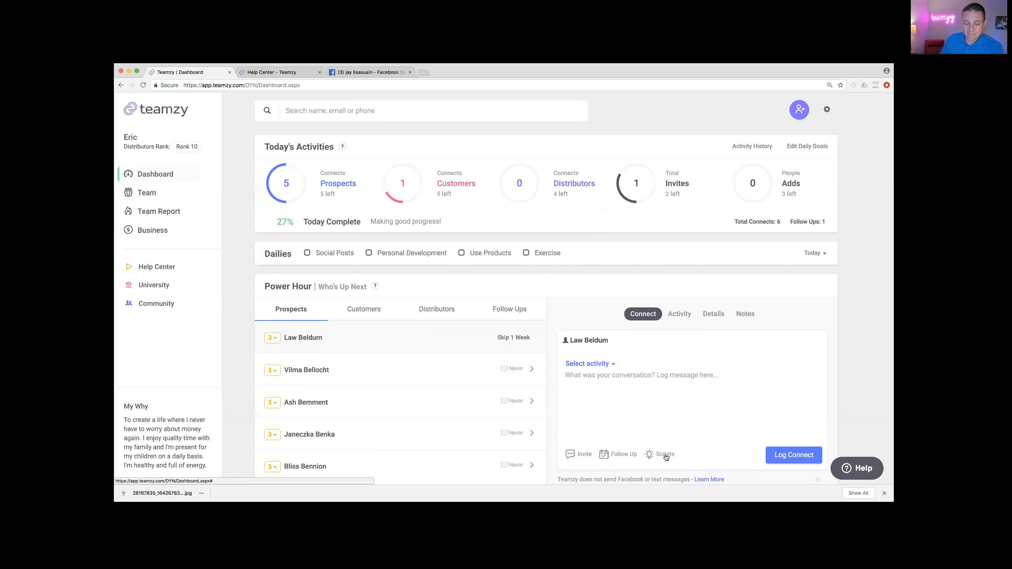
pyautogui.click(366, 75)
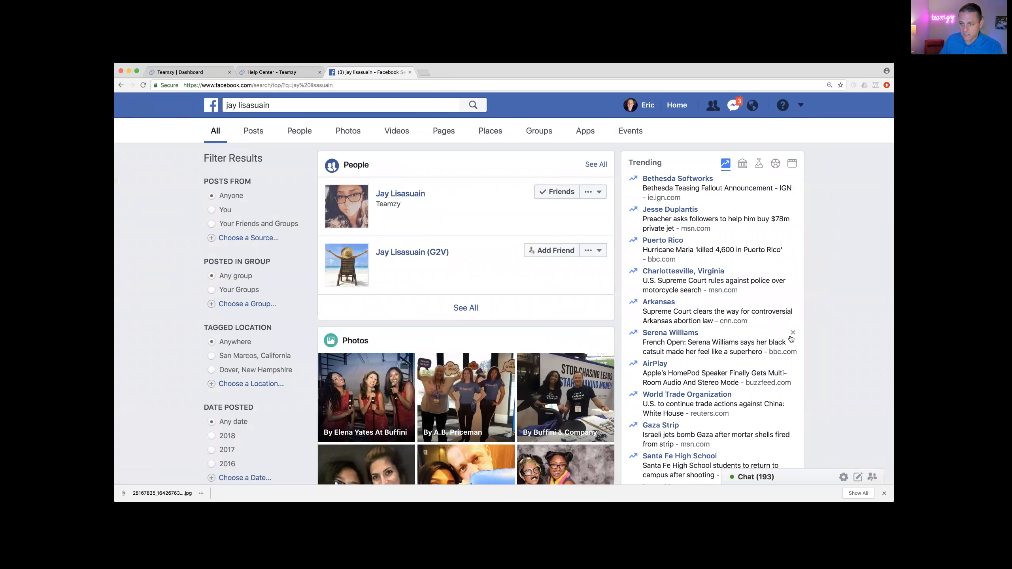
# Step: Switch from Facebook back to the Teamzy Dashboard tab
pyautogui.click(192, 72)
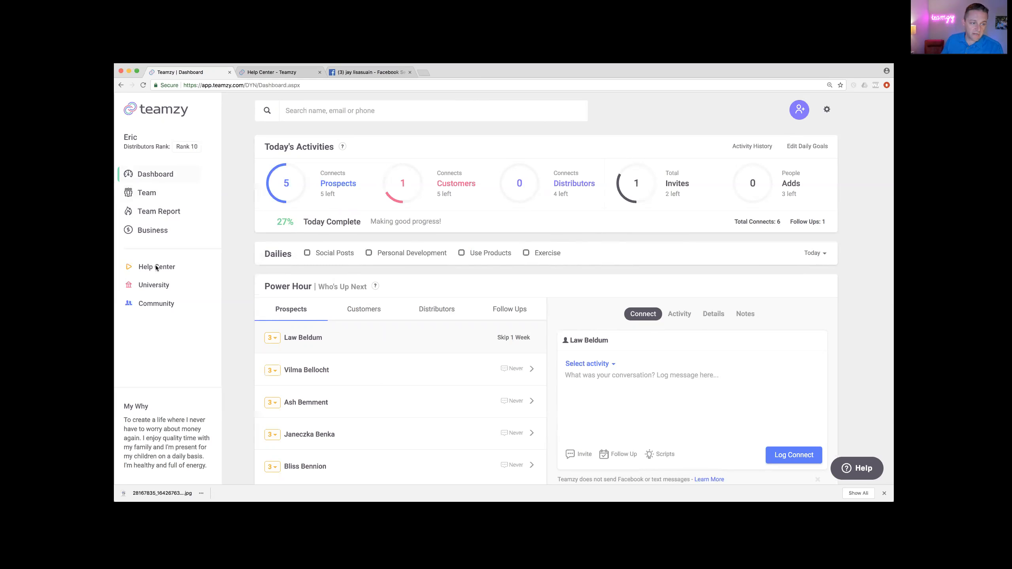
pyautogui.click(272, 74)
pyautogui.scroll(-1, 303, 347)
pyautogui.scroll(-6, 298, 353)
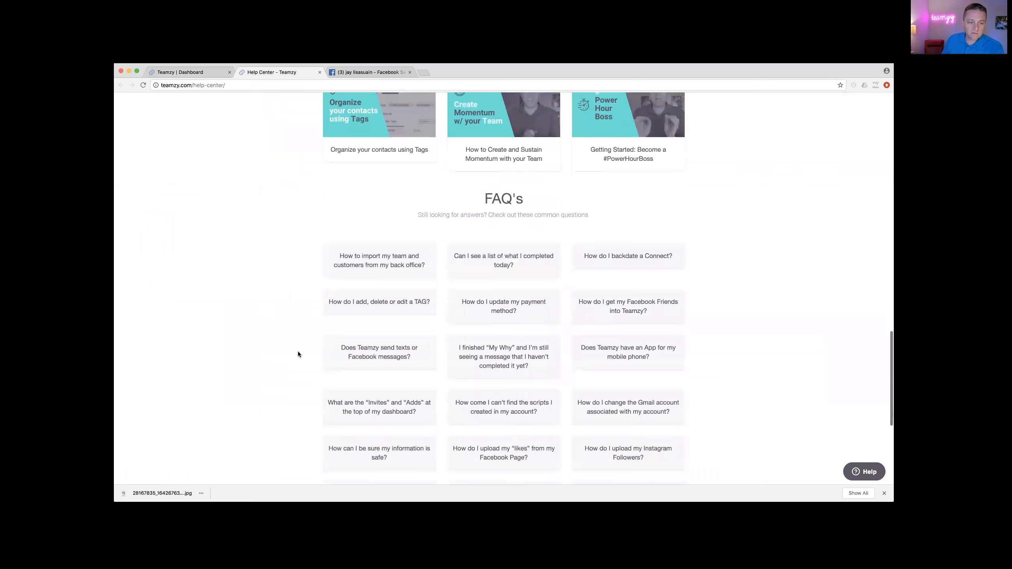
pyautogui.scroll(-2, 297, 353)
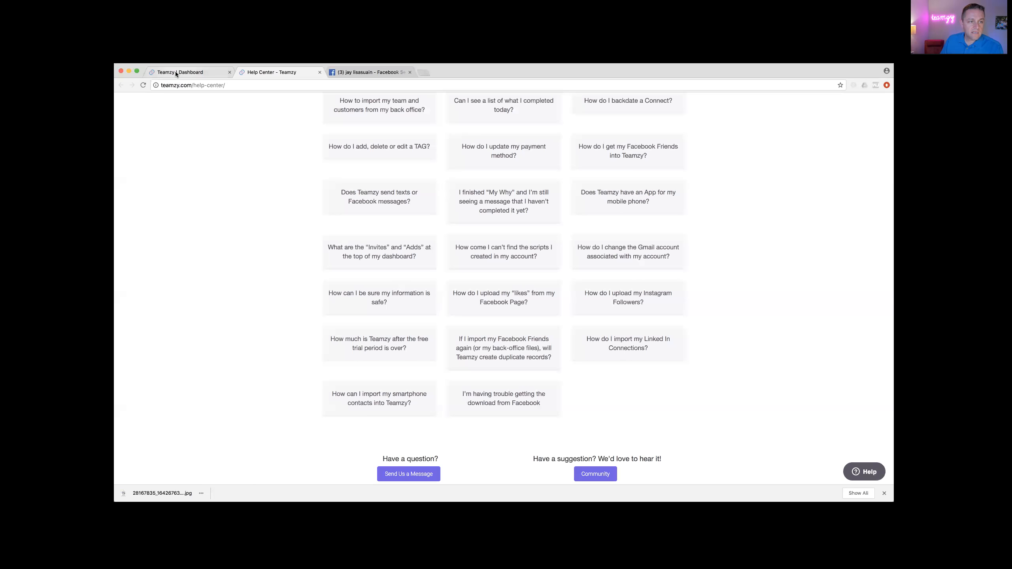
pyautogui.click(180, 73)
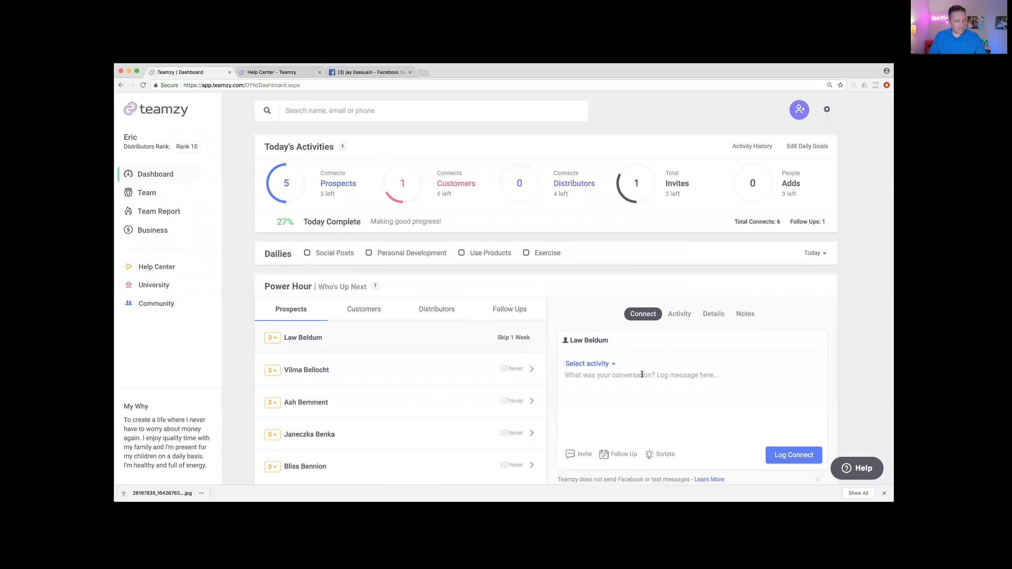
# Step: Search the contact by first name and open their record
pyautogui.moveTo(390, 222)
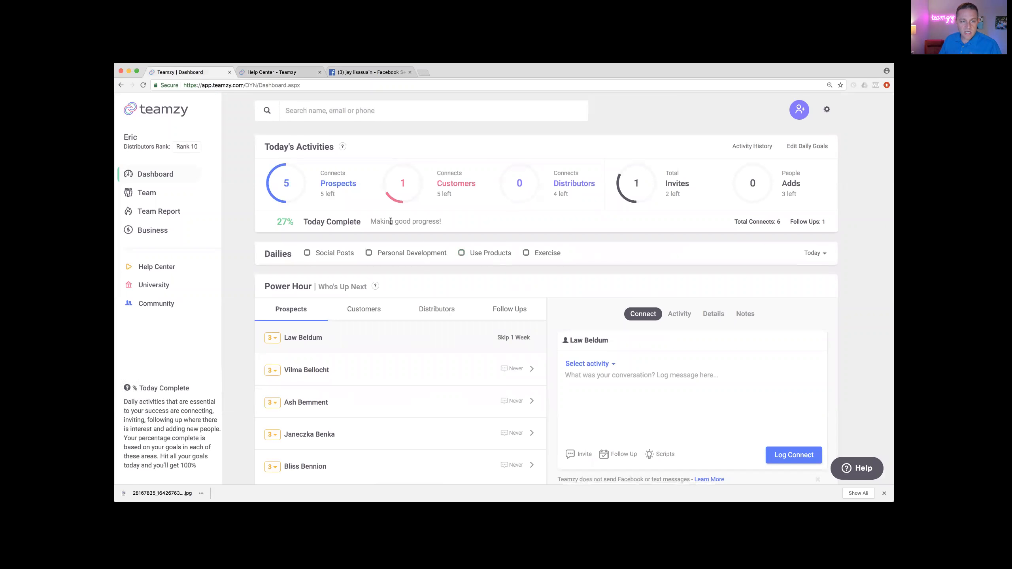
pyautogui.click(317, 112)
pyautogui.write('jay')
pyautogui.click(332, 135)
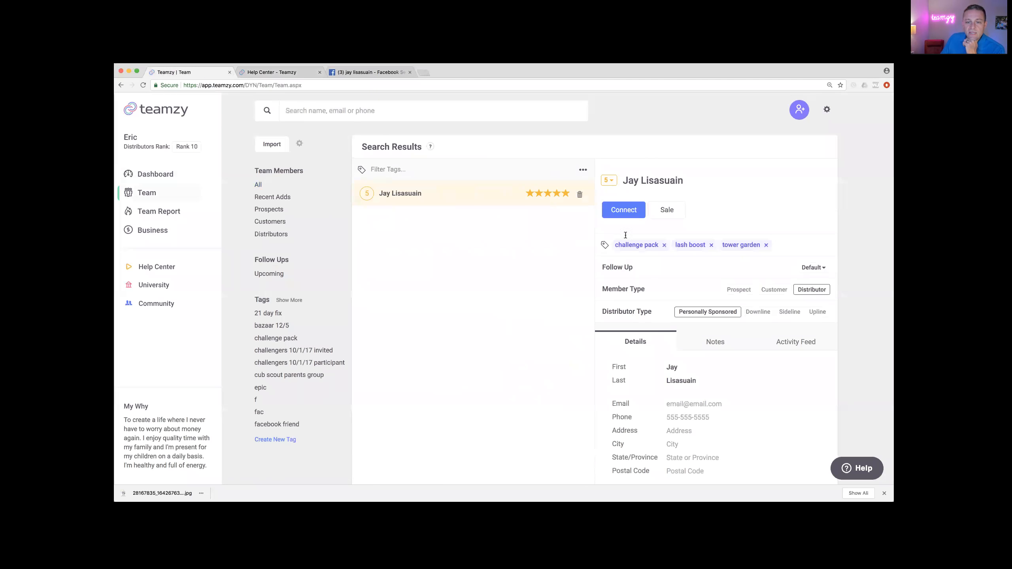
# Step: Log a Phone call connect dated May 2 with the note 'talked about dogs'
pyautogui.click(618, 209)
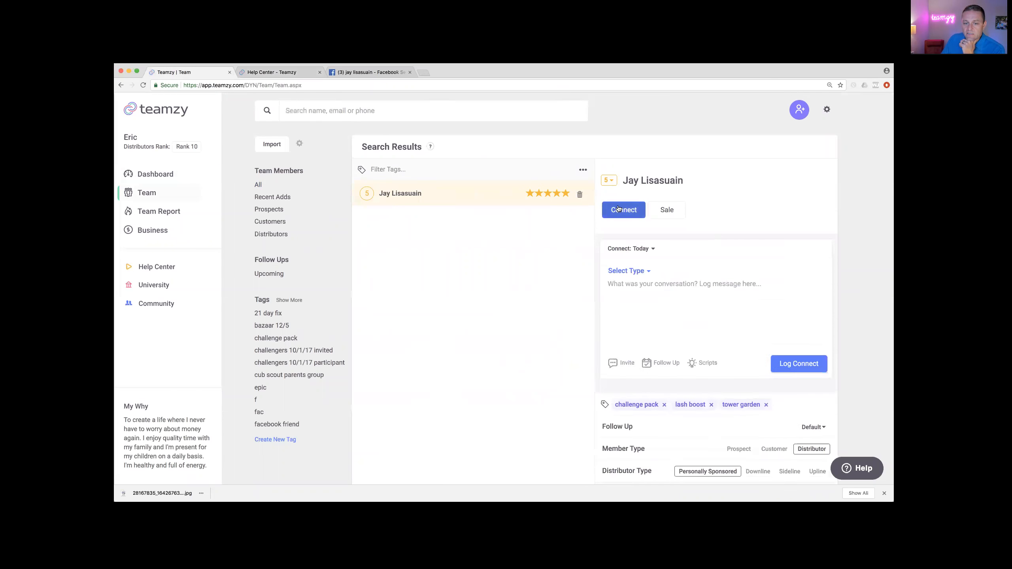
pyautogui.click(646, 250)
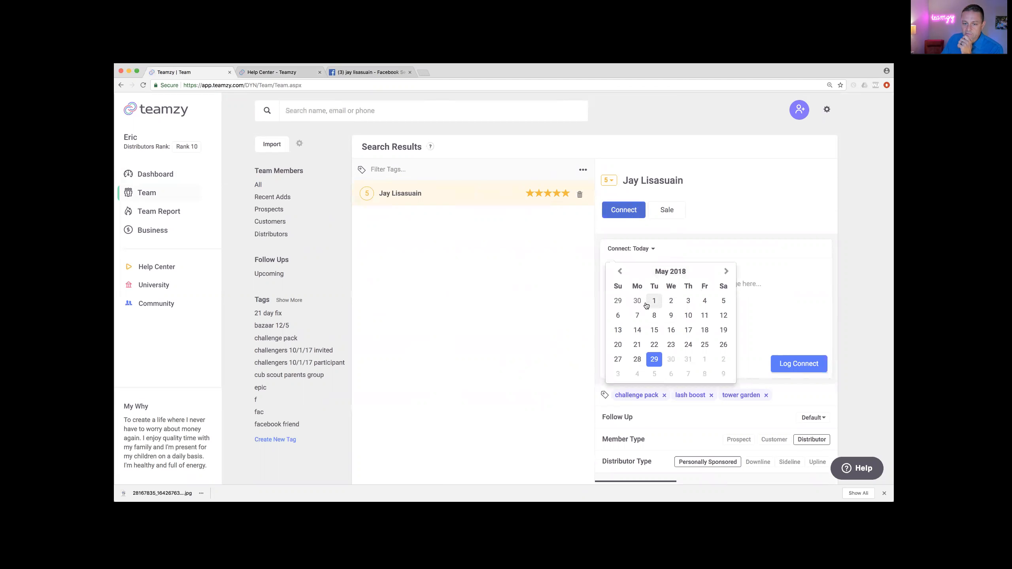
pyautogui.click(670, 302)
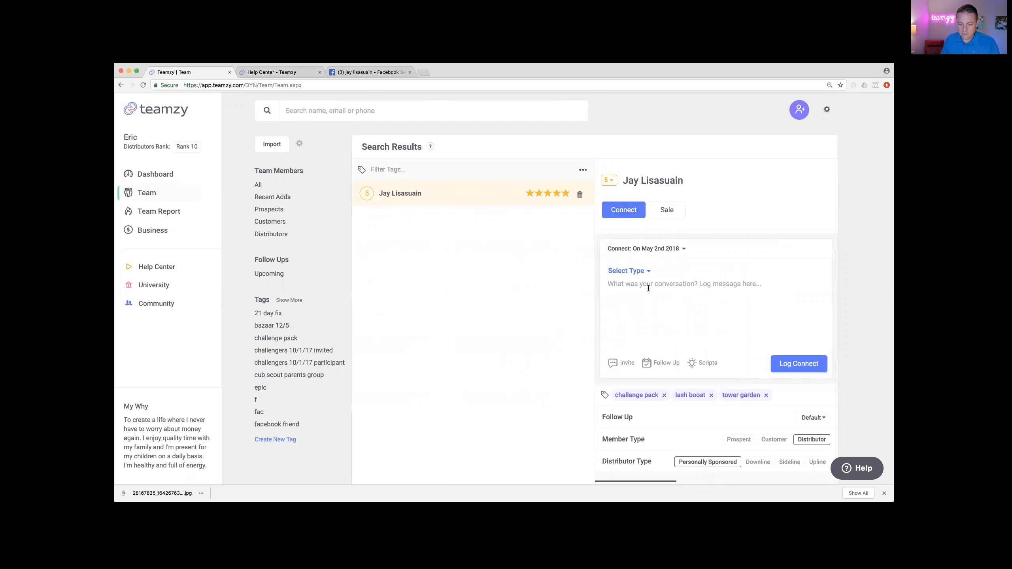
pyautogui.write('talked ')
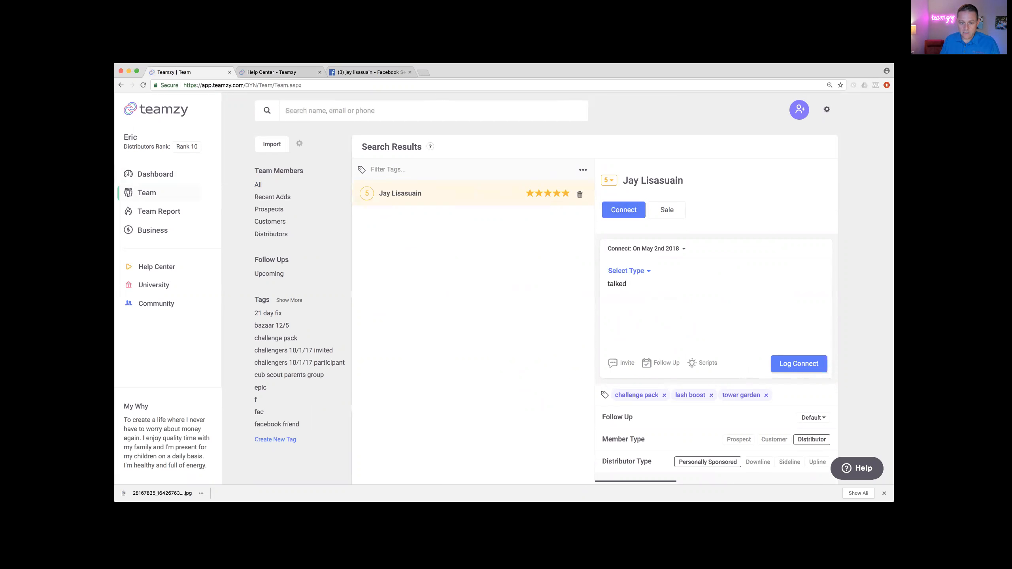
pyautogui.write('about dogs')
pyautogui.click(633, 273)
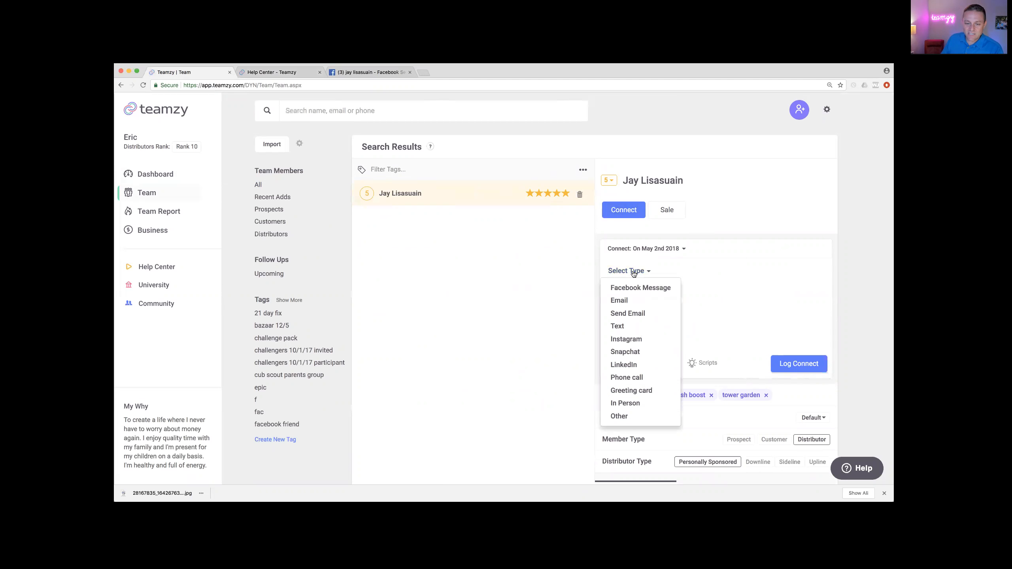
pyautogui.click(627, 377)
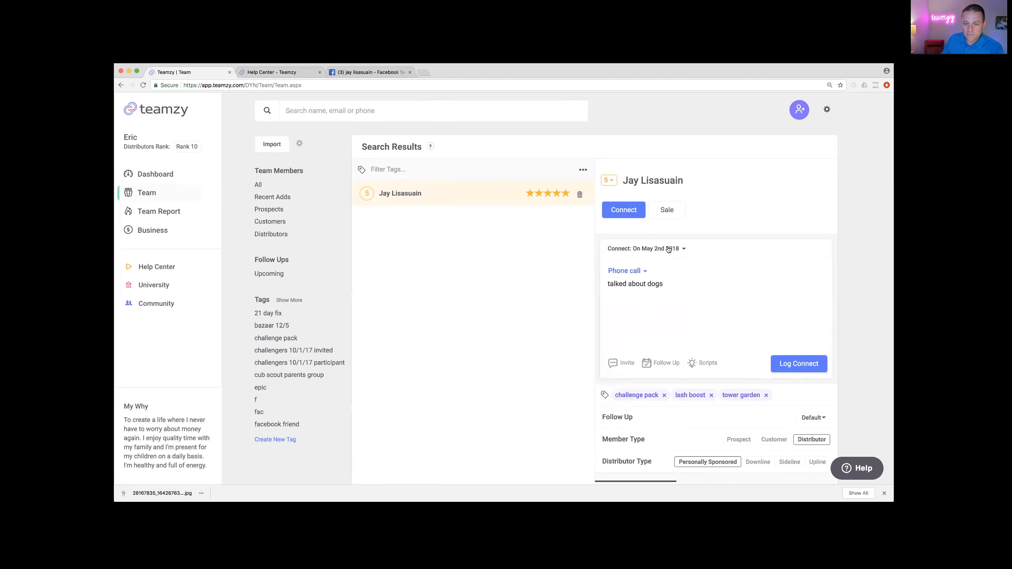
pyautogui.click(798, 363)
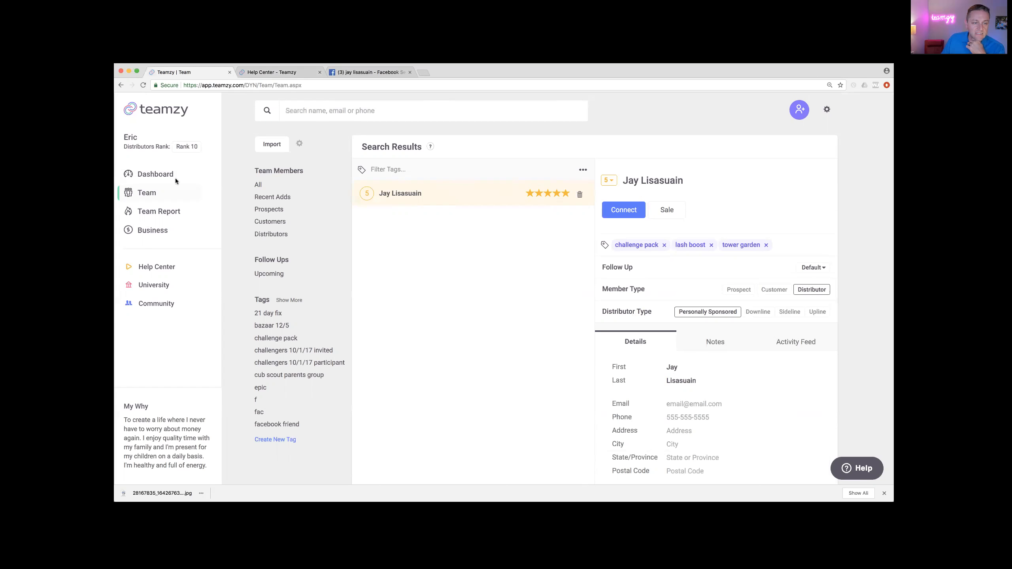
# Step: Filter the Team page to Prospects, listing 954 contacts
pyautogui.click(267, 211)
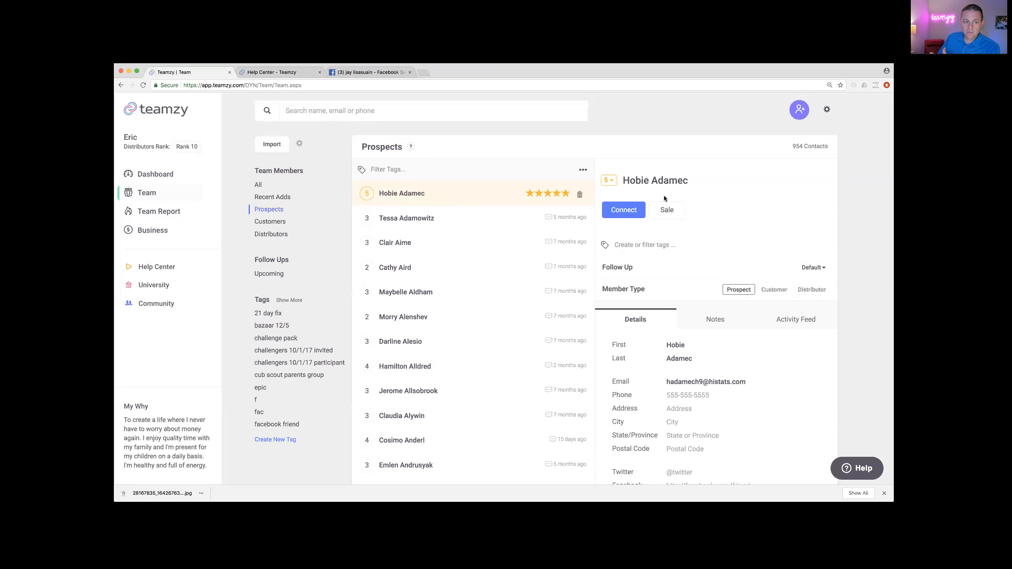
# Step: Open the Add Contact dialog, set to Prospects, for a new contact
pyautogui.click(799, 110)
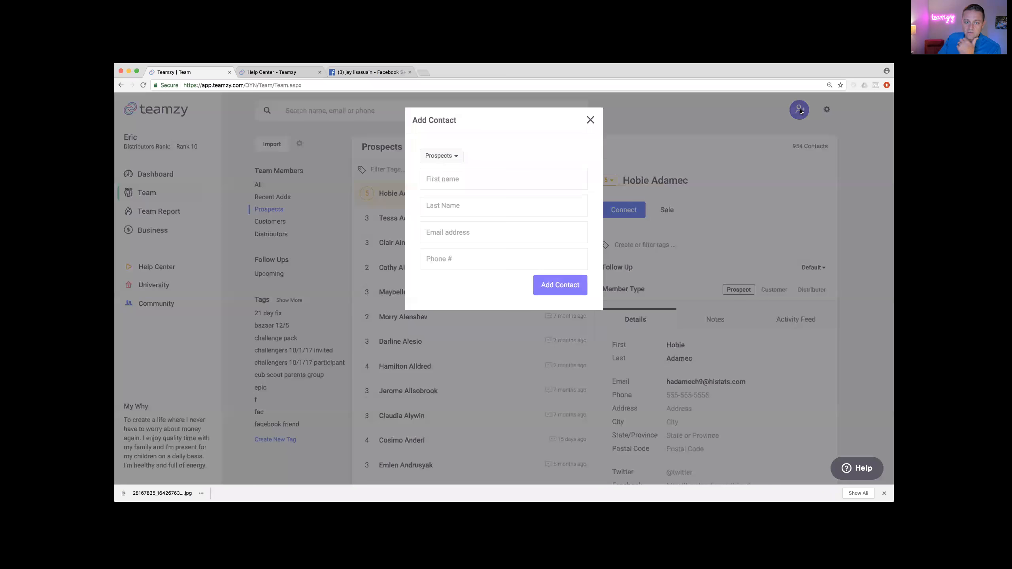
# Step: Enter the new prospect's first and last name and save the contact
pyautogui.click(454, 176)
pyautogui.press('Tab')
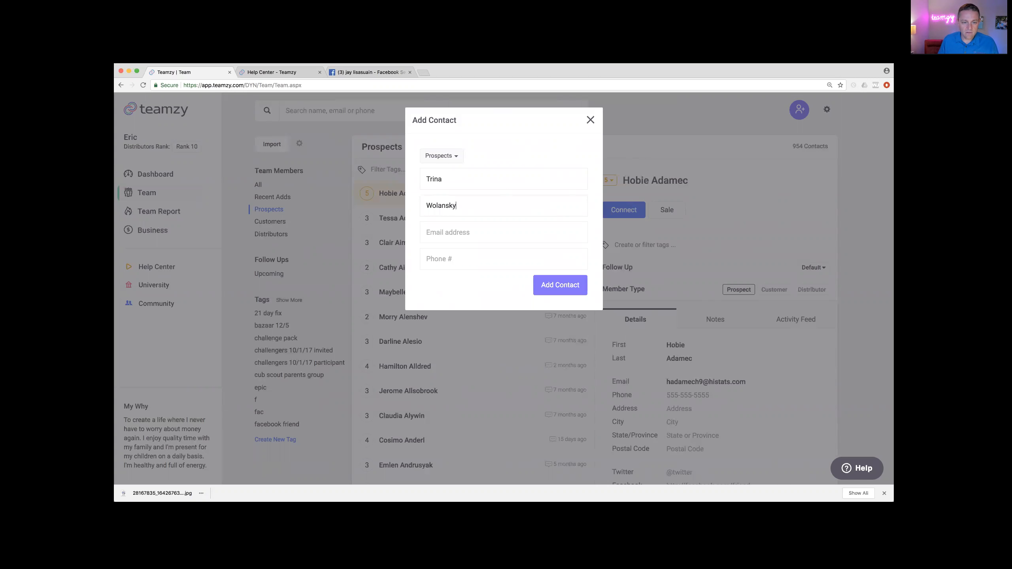
pyautogui.click(566, 297)
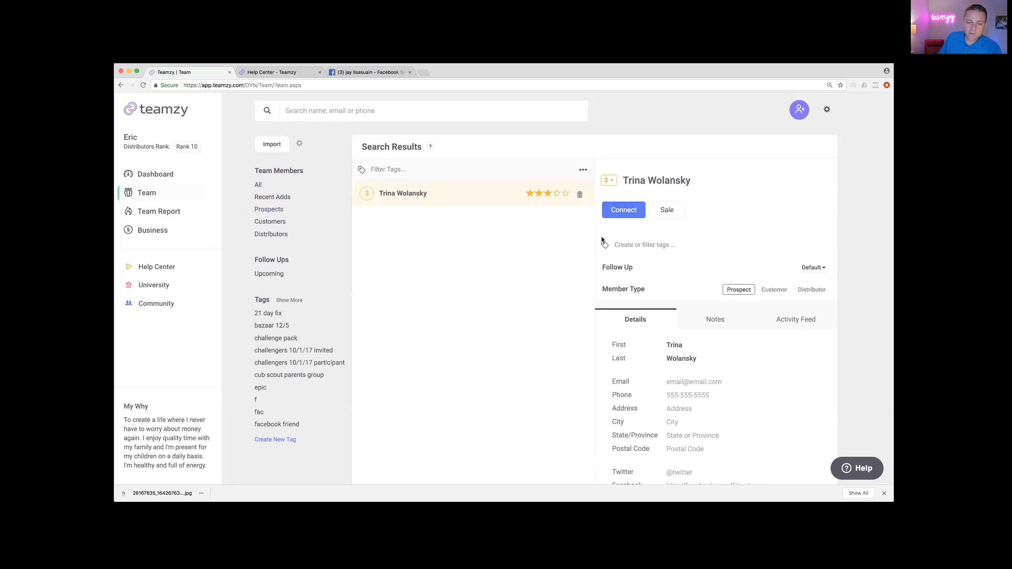
# Step: Set her follow-up to Tomorrow (05/30/2018) and return to the Dashboard
pyautogui.click(814, 268)
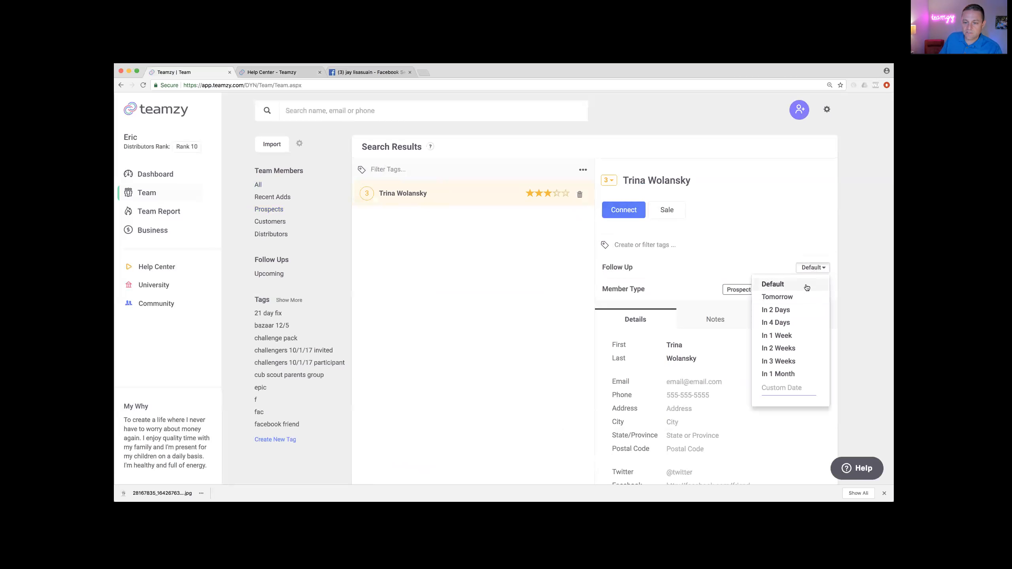
pyautogui.click(799, 297)
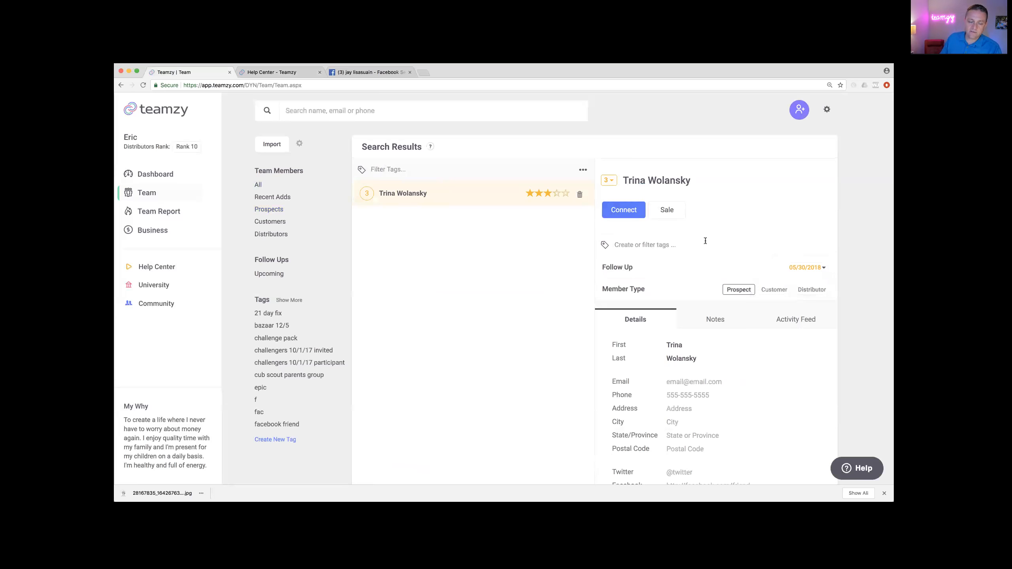
pyautogui.click(154, 173)
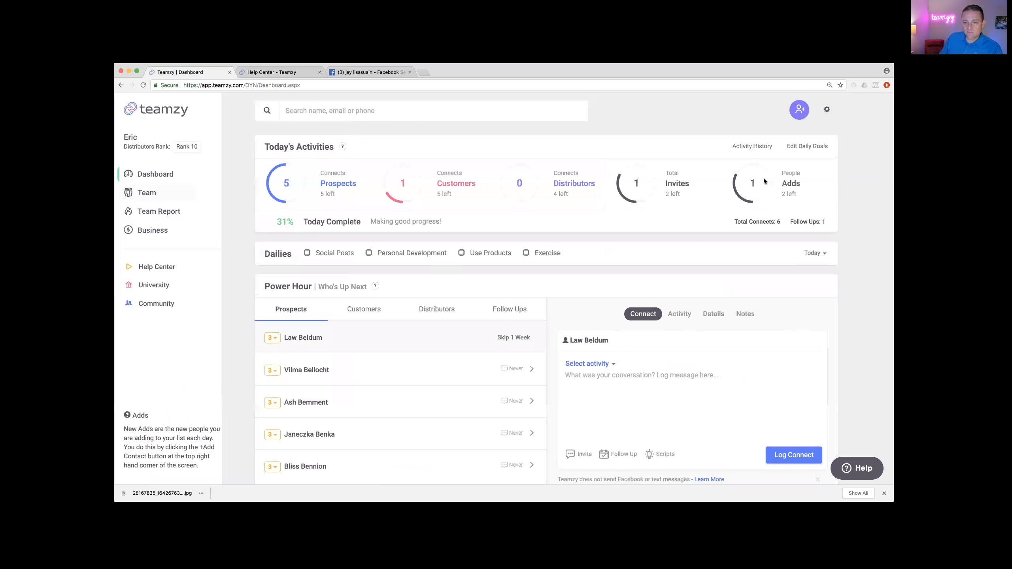